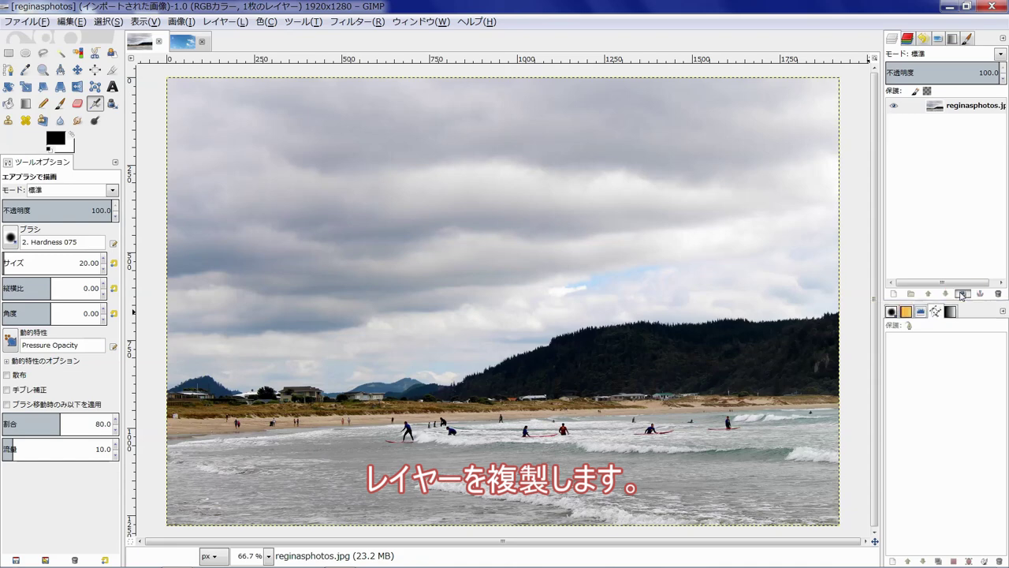
Step: Duplicate the photo layer and desaturate the top copy to greyscale using Luminosity
{"action": "left_click", "coordinate": [962, 293]}
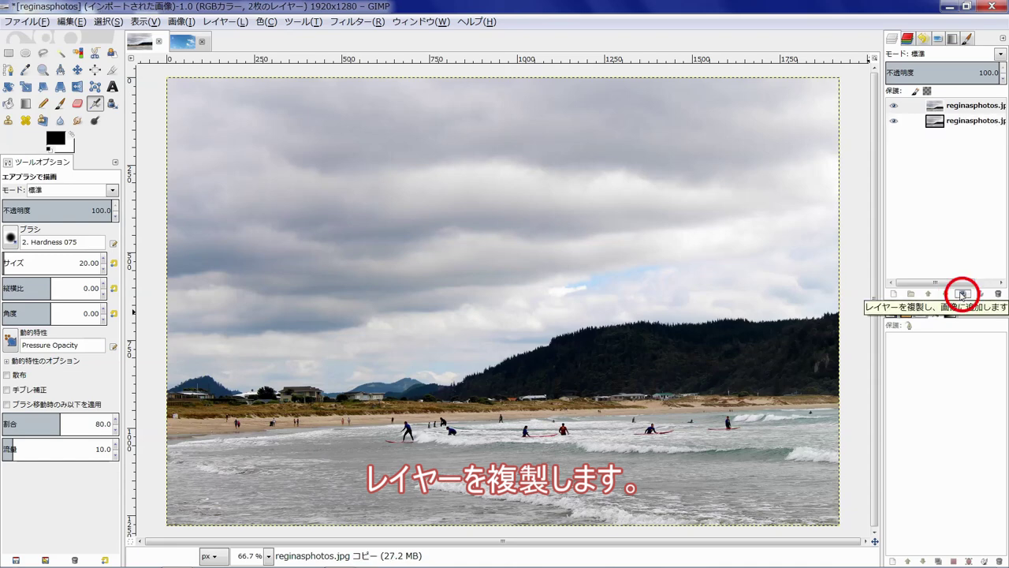
{"action": "left_click", "coordinate": [260, 24]}
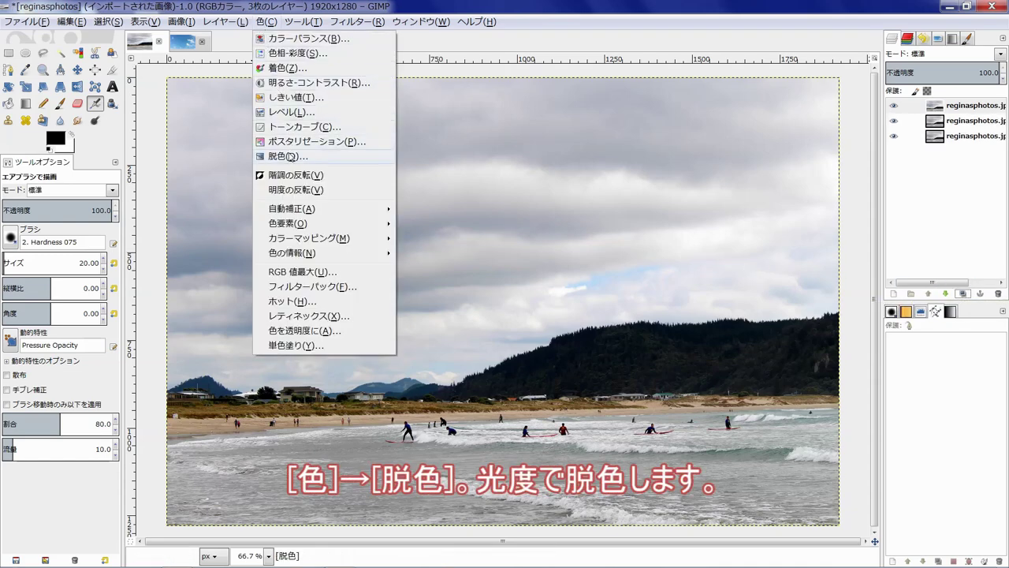
{"action": "left_click", "coordinate": [288, 157]}
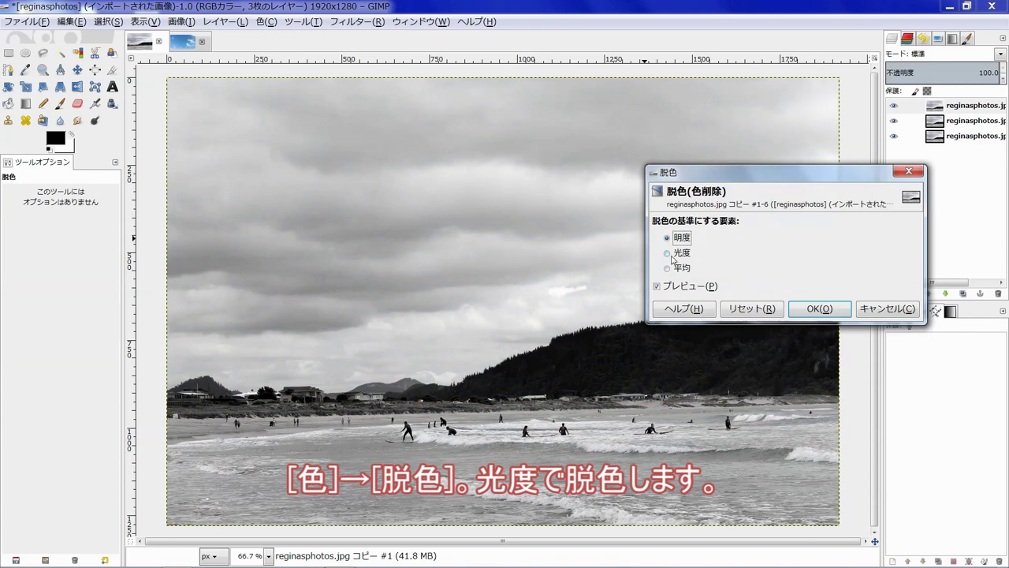
{"action": "left_click", "coordinate": [671, 256]}
{"action": "left_click", "coordinate": [820, 308]}
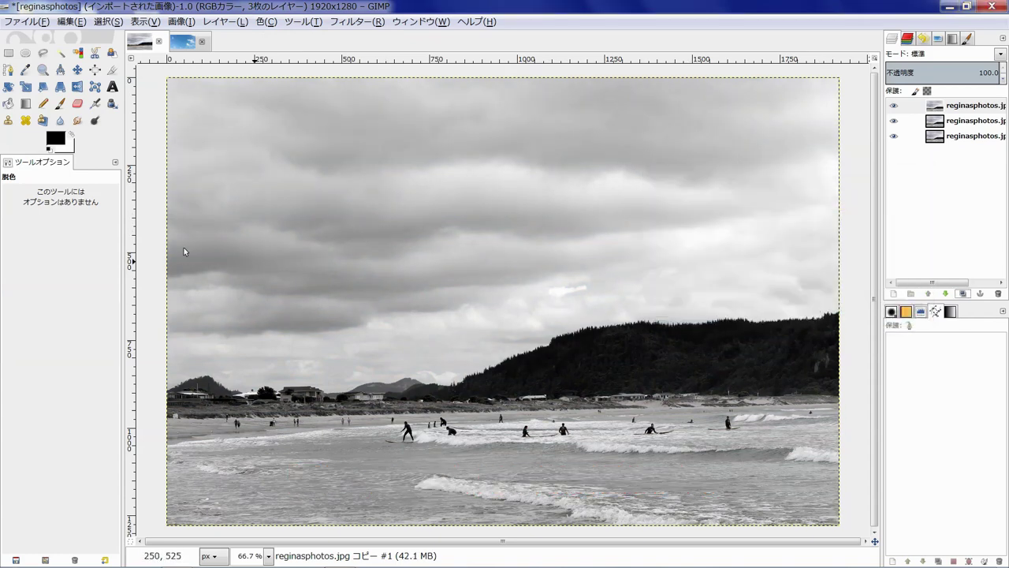
Step: Start a Free Select outline at the left image edge and trace the hill ridge and roof line
{"action": "left_click", "coordinate": [42, 57]}
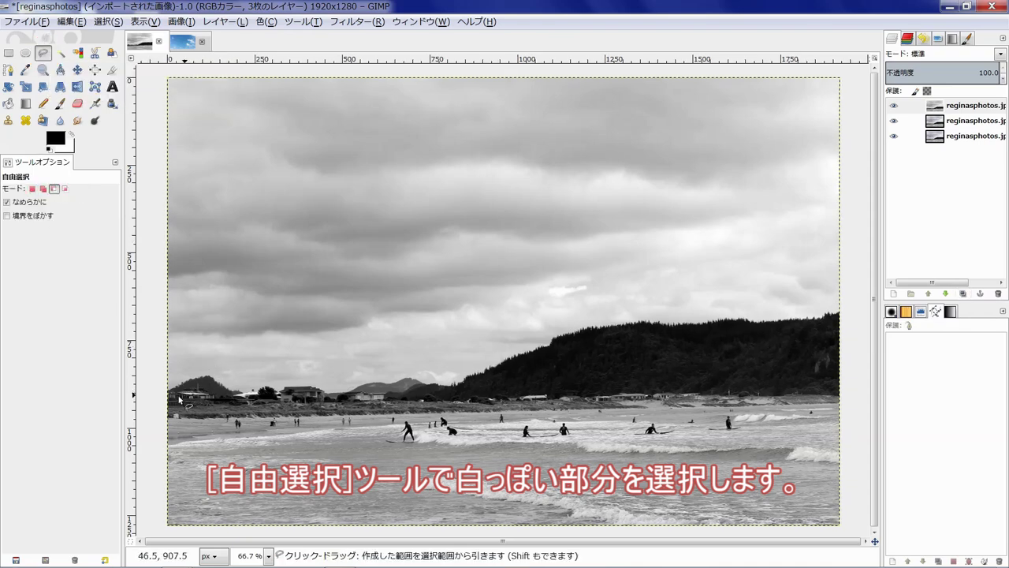
{"action": "scroll", "coordinate": [176, 399], "scroll_direction": "up", "scroll_amount": 1}
{"action": "scroll", "coordinate": [178, 398], "scroll_direction": "up", "scroll_amount": 2}
{"action": "scroll", "coordinate": [280, 396], "scroll_direction": "up", "scroll_amount": 1}
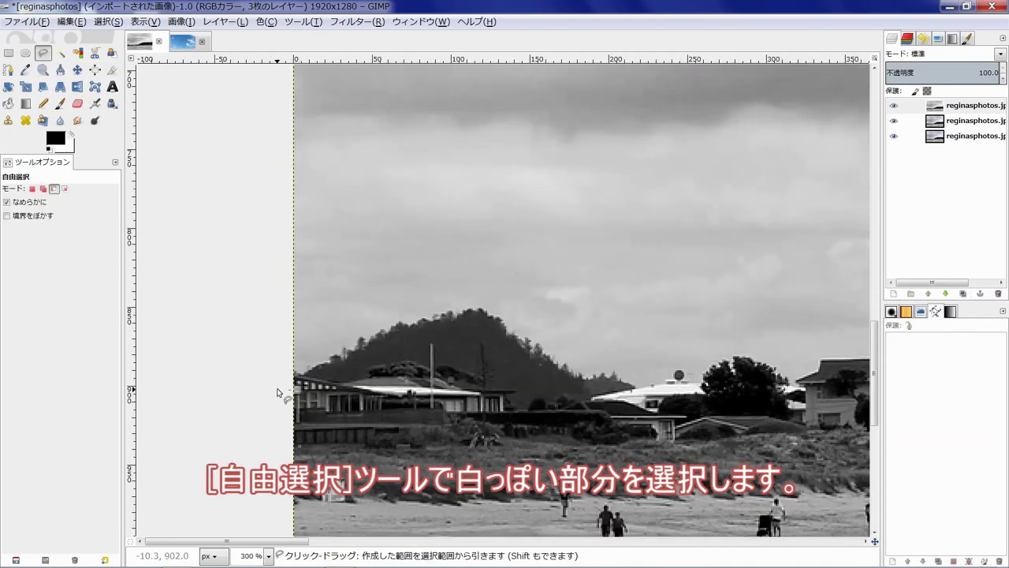
{"action": "left_click", "coordinate": [269, 368]}
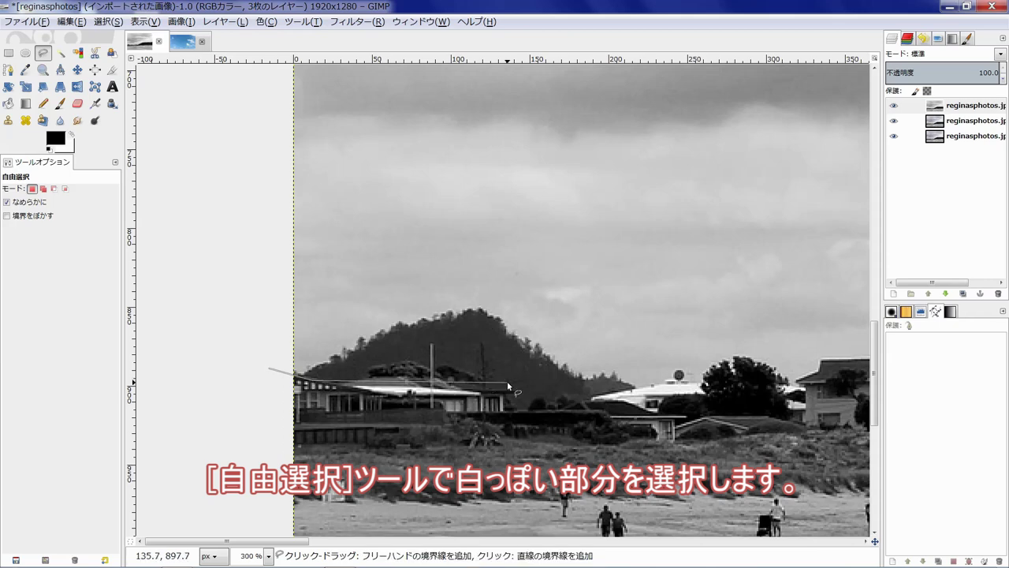
{"action": "left_click_drag", "start_coordinate": [304, 377], "coordinate": [529, 365]}
{"action": "scroll", "coordinate": [622, 392], "scroll_direction": "up", "scroll_amount": 3}
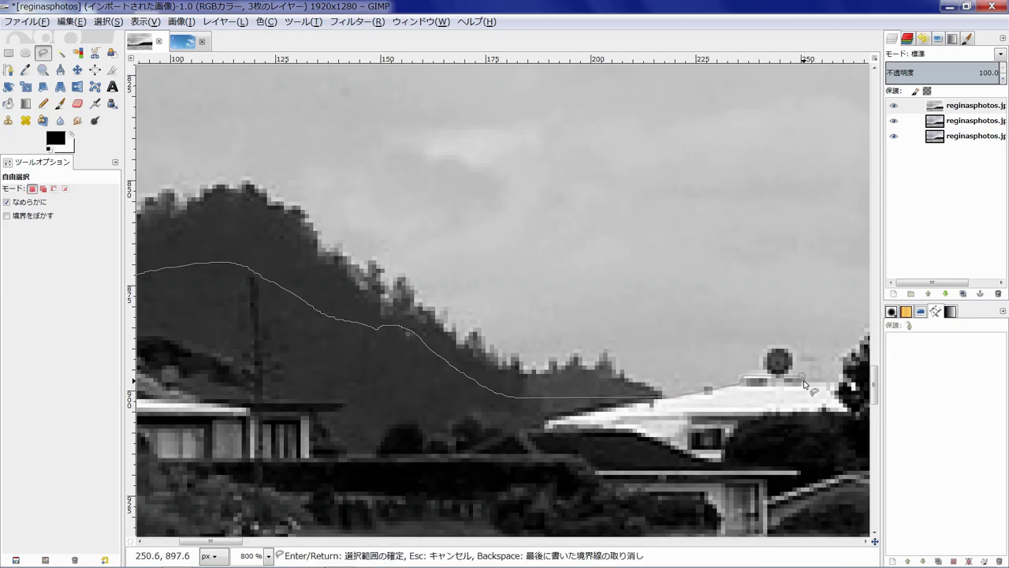
{"action": "scroll", "coordinate": [860, 384], "scroll_direction": "right", "scroll_amount": 5}
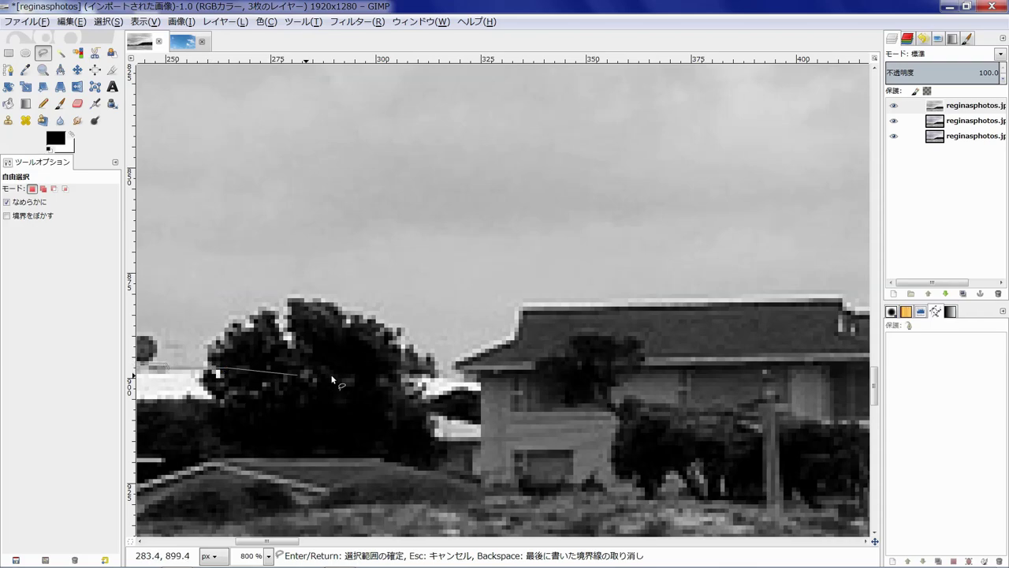
{"action": "left_click", "coordinate": [486, 376]}
{"action": "left_click", "coordinate": [565, 327]}
{"action": "scroll", "coordinate": [536, 323], "scroll_direction": "right", "scroll_amount": 3}
{"action": "left_click", "coordinate": [497, 320]}
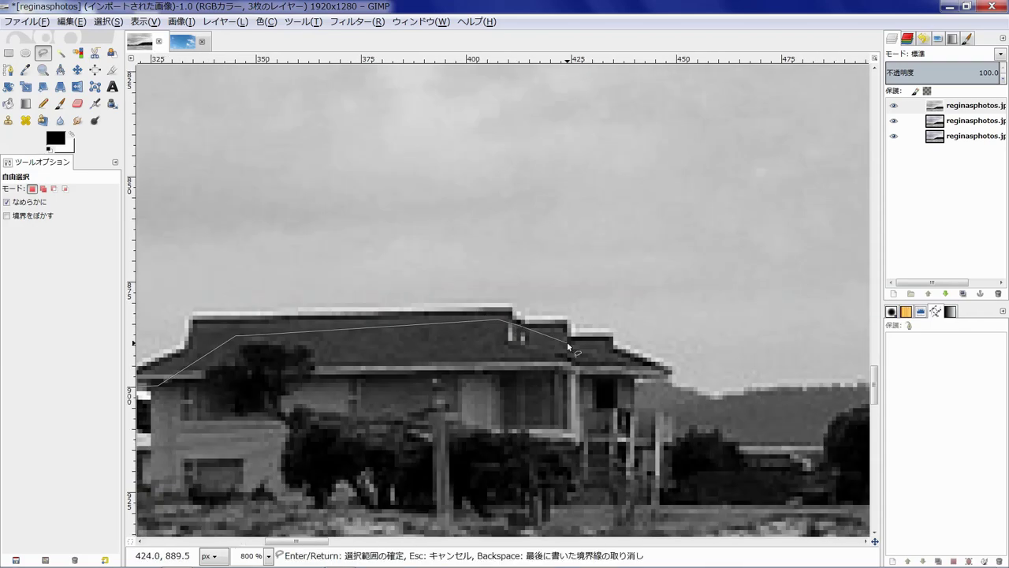
Step: Continue the outline over the hilltop, down the right edge to the bottom, and close it
{"action": "scroll", "coordinate": [621, 412], "scroll_direction": "down", "scroll_amount": 1}
{"action": "scroll", "coordinate": [475, 359], "scroll_direction": "down", "scroll_amount": 1}
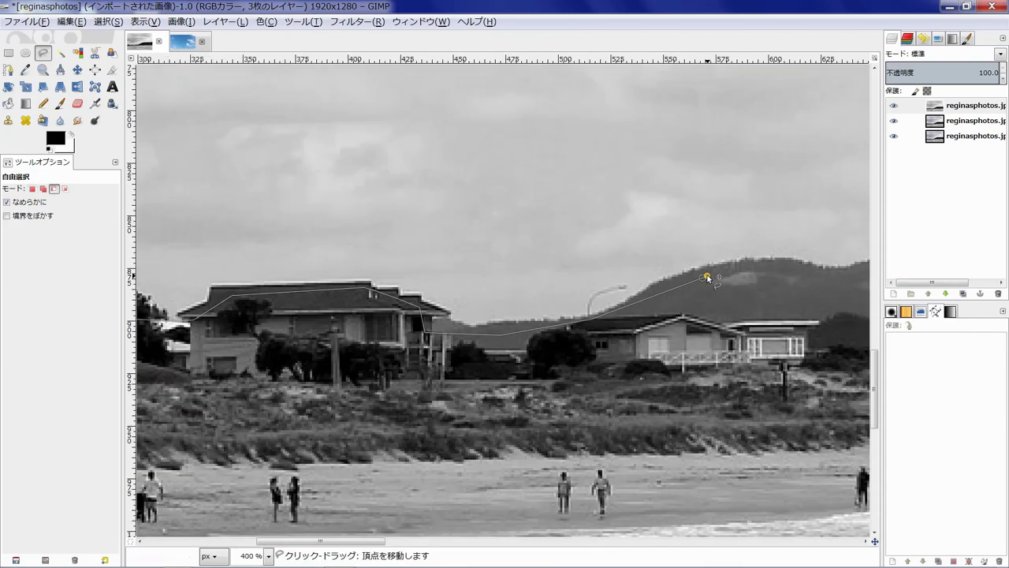
{"action": "scroll", "coordinate": [499, 335], "scroll_direction": "right", "scroll_amount": 3}
{"action": "scroll", "coordinate": [498, 335], "scroll_direction": "up", "scroll_amount": 1}
{"action": "left_click", "coordinate": [638, 324]}
{"action": "left_click", "coordinate": [693, 320]}
{"action": "scroll", "coordinate": [686, 320], "scroll_direction": "down", "scroll_amount": 1}
{"action": "scroll", "coordinate": [585, 296], "scroll_direction": "right", "scroll_amount": 3}
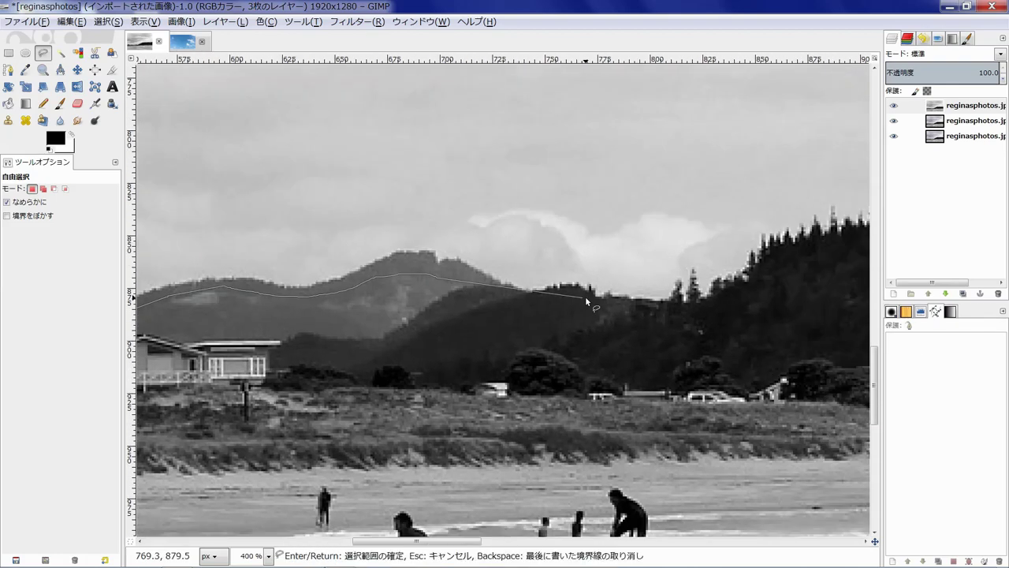
{"action": "scroll", "coordinate": [623, 313], "scroll_direction": "right", "scroll_amount": 3}
{"action": "scroll", "coordinate": [710, 237], "scroll_direction": "right", "scroll_amount": 3}
{"action": "scroll", "coordinate": [733, 158], "scroll_direction": "up", "scroll_amount": 2}
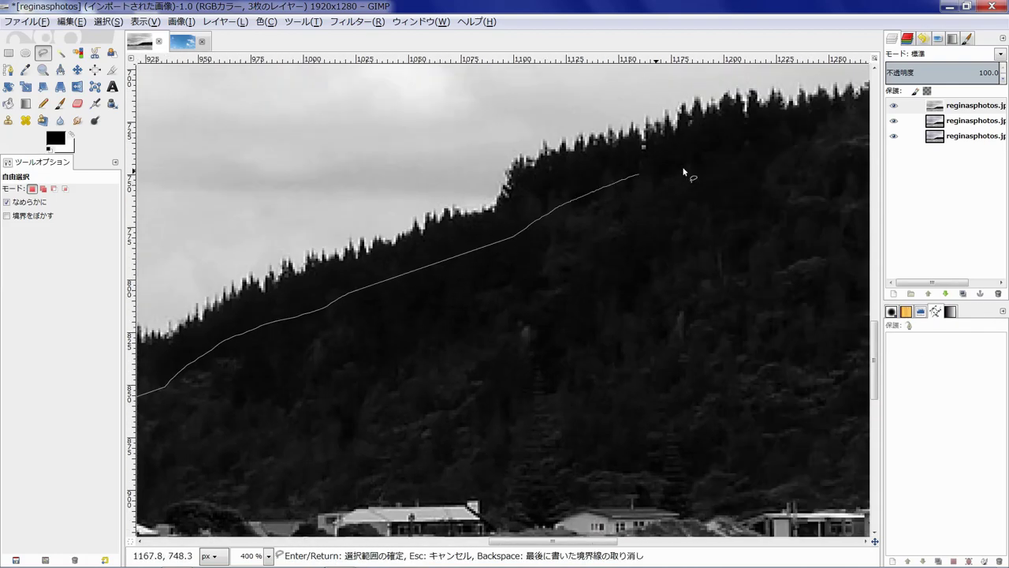
{"action": "left_click", "coordinate": [619, 190]}
{"action": "scroll", "coordinate": [745, 199], "scroll_direction": "right", "scroll_amount": 3}
{"action": "scroll", "coordinate": [718, 213], "scroll_direction": "right", "scroll_amount": 10}
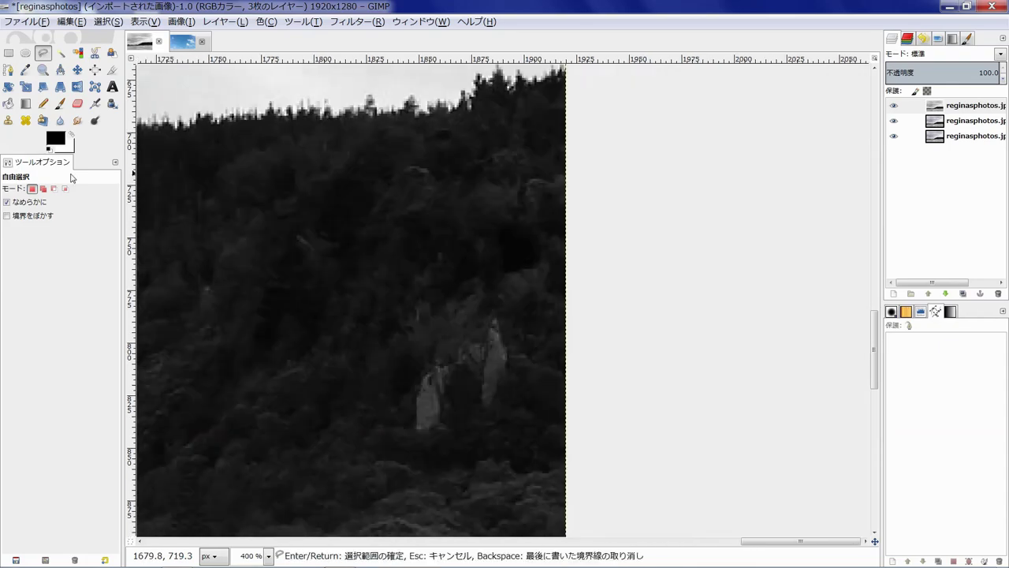
{"action": "left_click_drag", "start_coordinate": [567, 124], "coordinate": [628, 370]}
{"action": "scroll", "coordinate": [628, 370], "scroll_direction": "down", "scroll_amount": 3}
{"action": "scroll", "coordinate": [635, 372], "scroll_direction": "down", "scroll_amount": 2}
{"action": "left_click_drag", "start_coordinate": [850, 362], "coordinate": [845, 523]}
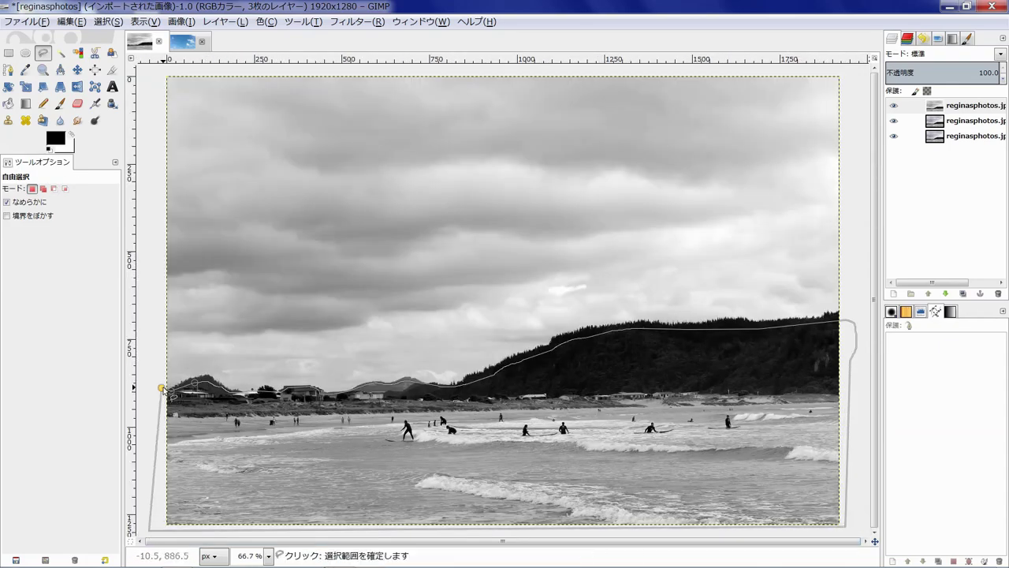
{"action": "left_click", "coordinate": [162, 389]}
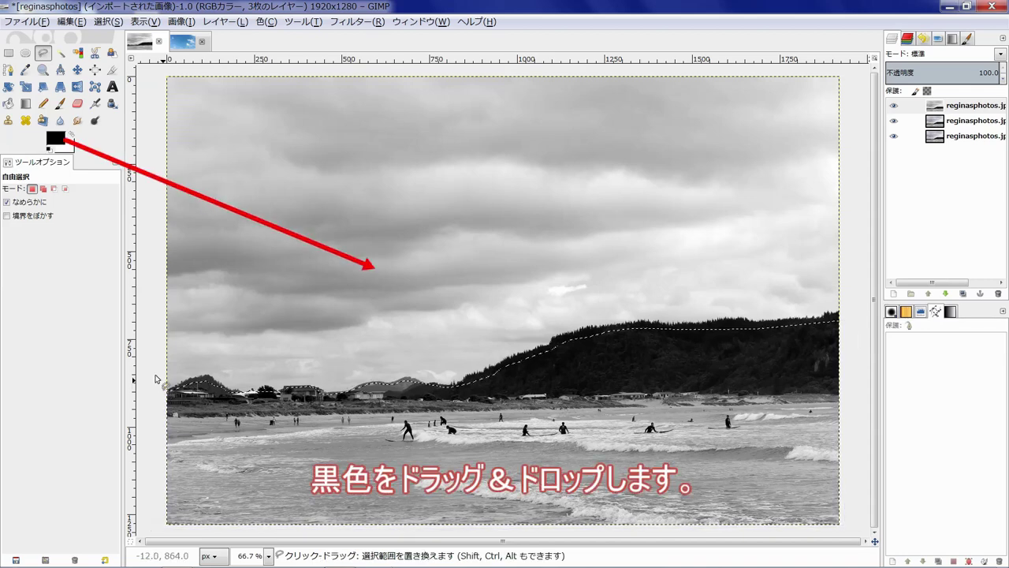
Step: Fill the selected land and sea with black, then select the whole image
{"action": "mouse_move", "coordinate": [55, 138]}
{"action": "left_mouse_down"}
{"action": "mouse_move", "coordinate": [856, 423]}
{"action": "mouse_move", "coordinate": [563, 383]}
{"action": "mouse_move", "coordinate": [196, 421]}
{"action": "left_mouse_up"}
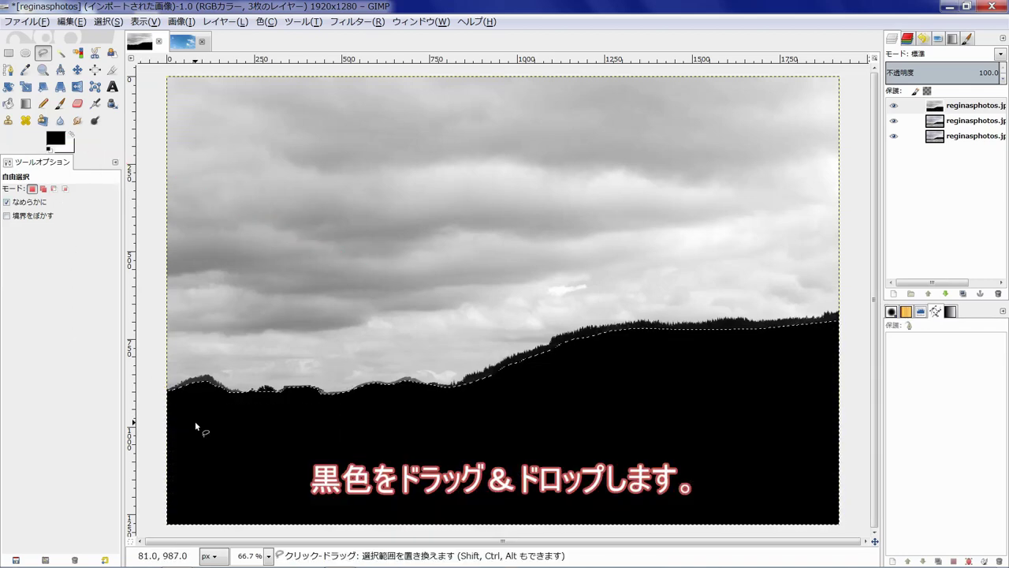
{"action": "left_click", "coordinate": [108, 21]}
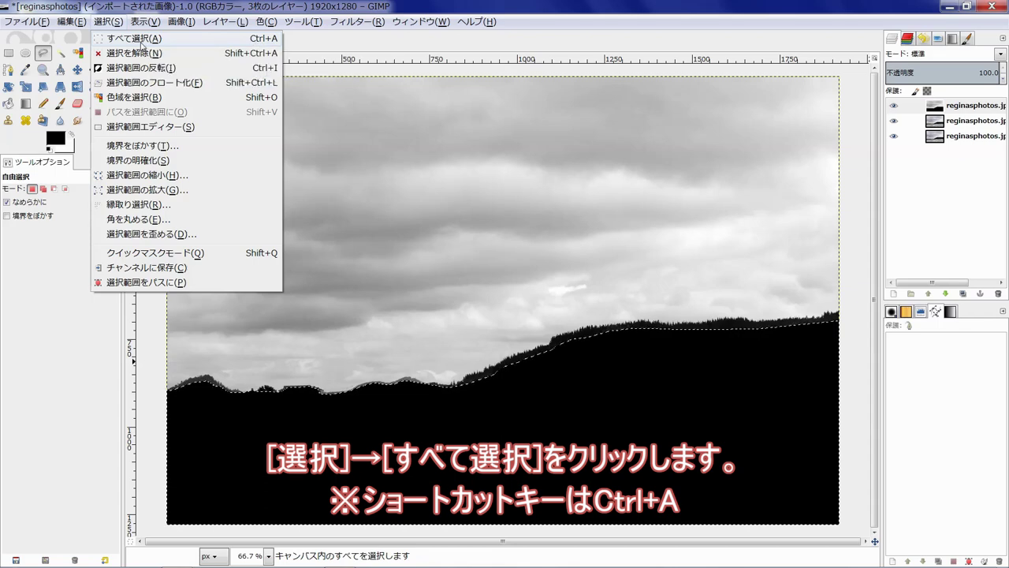
{"action": "left_click", "coordinate": [140, 40]}
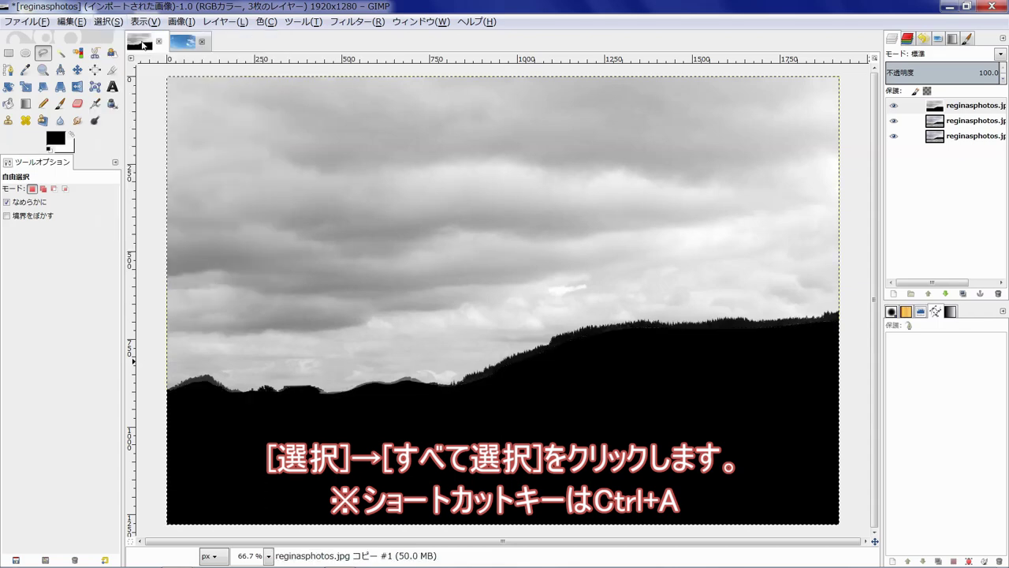
Step: Subtract a freehand outline around the thin antenna on the ridge from the selection
{"action": "left_click", "coordinate": [54, 189]}
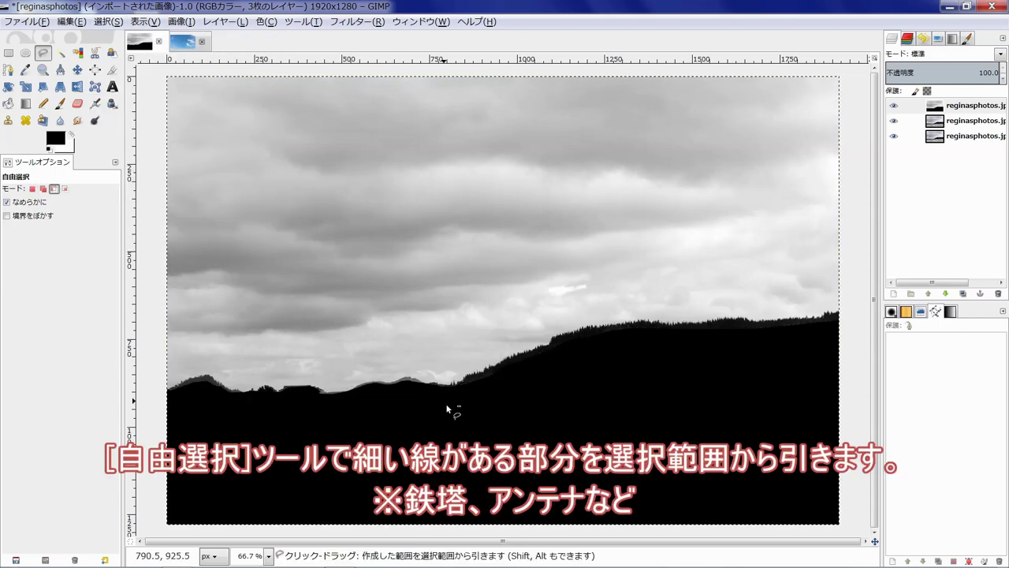
{"action": "scroll", "coordinate": [345, 408], "scroll_direction": "up", "scroll_amount": 2}
{"action": "scroll", "coordinate": [344, 408], "scroll_direction": "up", "scroll_amount": 3}
{"action": "scroll", "coordinate": [361, 360], "scroll_direction": "up", "scroll_amount": 3}
{"action": "scroll", "coordinate": [360, 339], "scroll_direction": "up", "scroll_amount": 3}
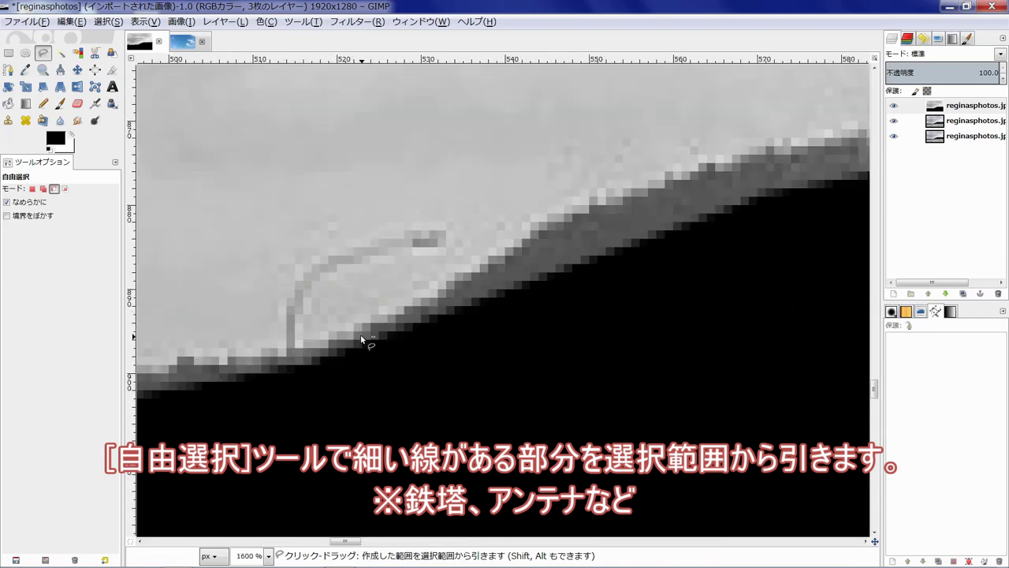
{"action": "left_click_drag", "start_coordinate": [432, 261], "coordinate": [344, 276]}
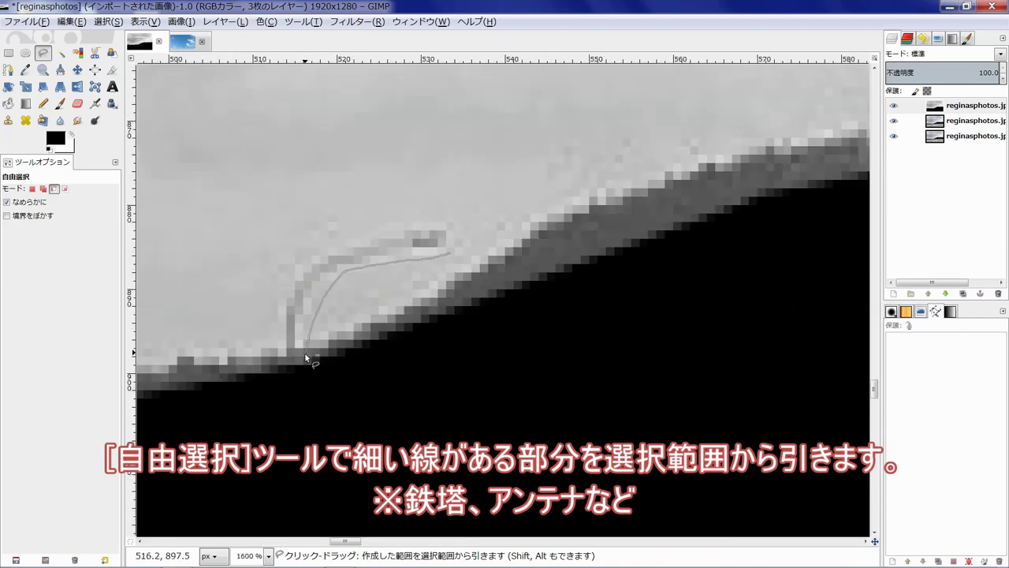
{"action": "left_click_drag", "start_coordinate": [257, 239], "coordinate": [406, 197]}
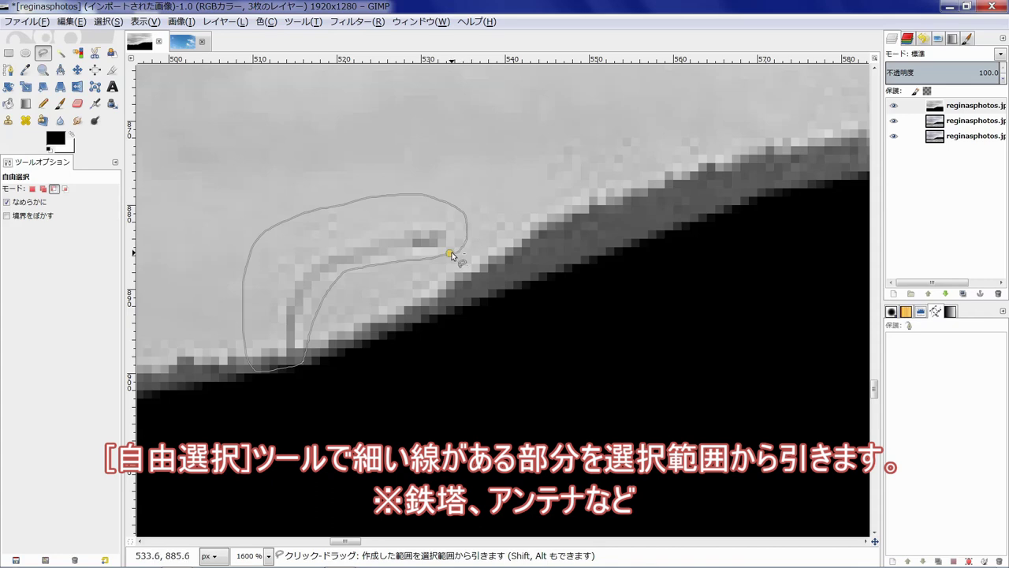
{"action": "key", "text": "Return"}
{"action": "scroll", "coordinate": [452, 253], "scroll_direction": "down", "scroll_amount": 3}
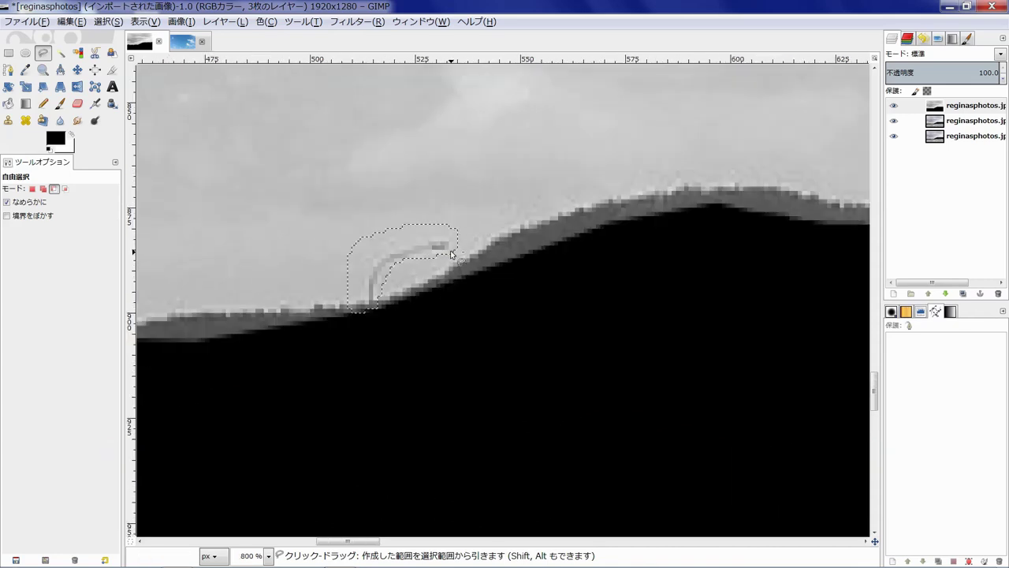
{"action": "scroll", "coordinate": [452, 253], "scroll_direction": "down", "scroll_amount": 2}
{"action": "scroll", "coordinate": [452, 253], "scroll_direction": "down", "scroll_amount": 1}
{"action": "scroll", "coordinate": [451, 253], "scroll_direction": "down", "scroll_amount": 1}
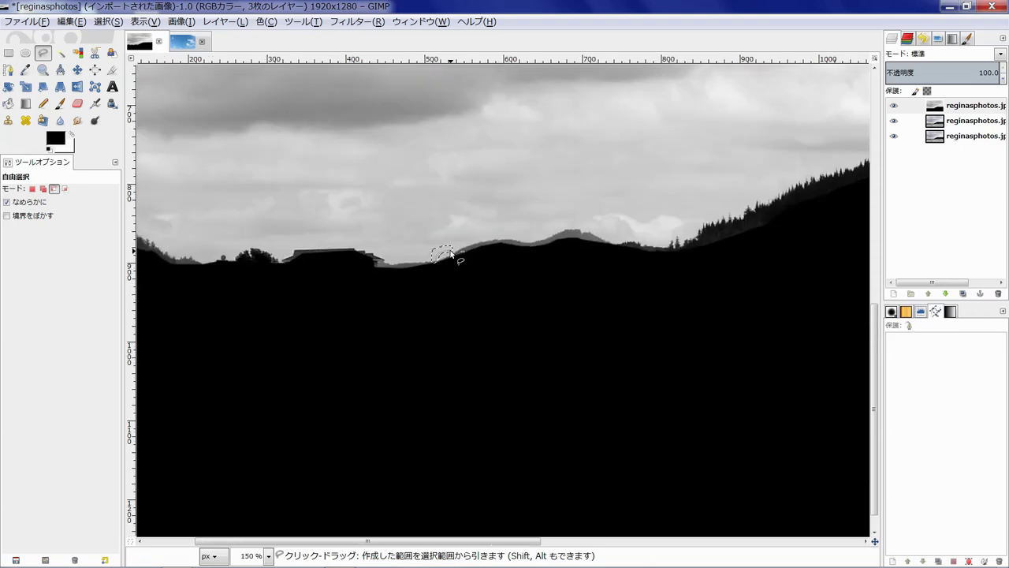
{"action": "scroll", "coordinate": [450, 253], "scroll_direction": "down", "scroll_amount": 1}
{"action": "scroll", "coordinate": [450, 253], "scroll_direction": "down", "scroll_amount": 1}
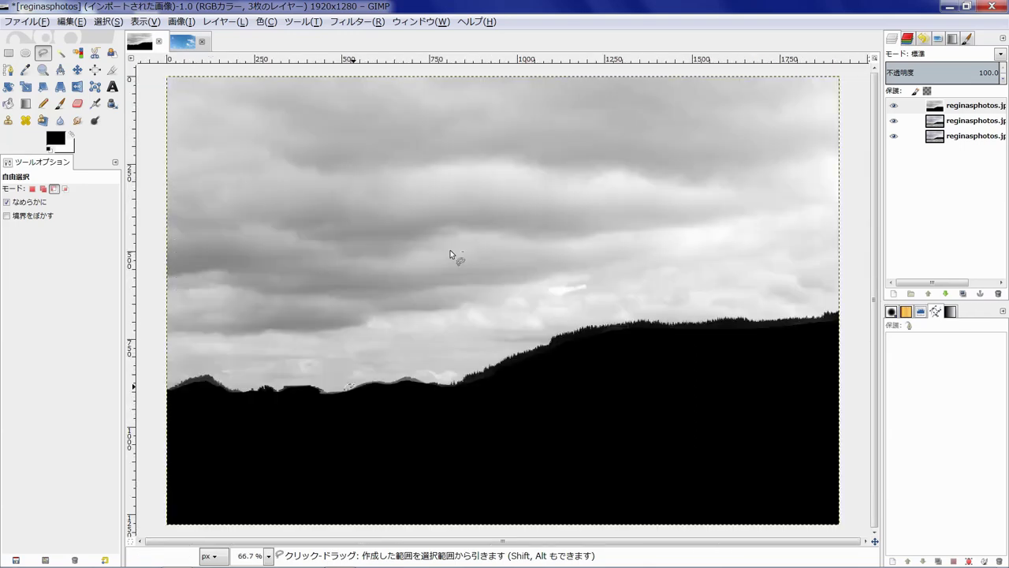
Step: Apply a steep Curves adjustment, raising the black point and pulling the white point left
{"action": "left_click", "coordinate": [266, 21]}
{"action": "left_click", "coordinate": [296, 126]}
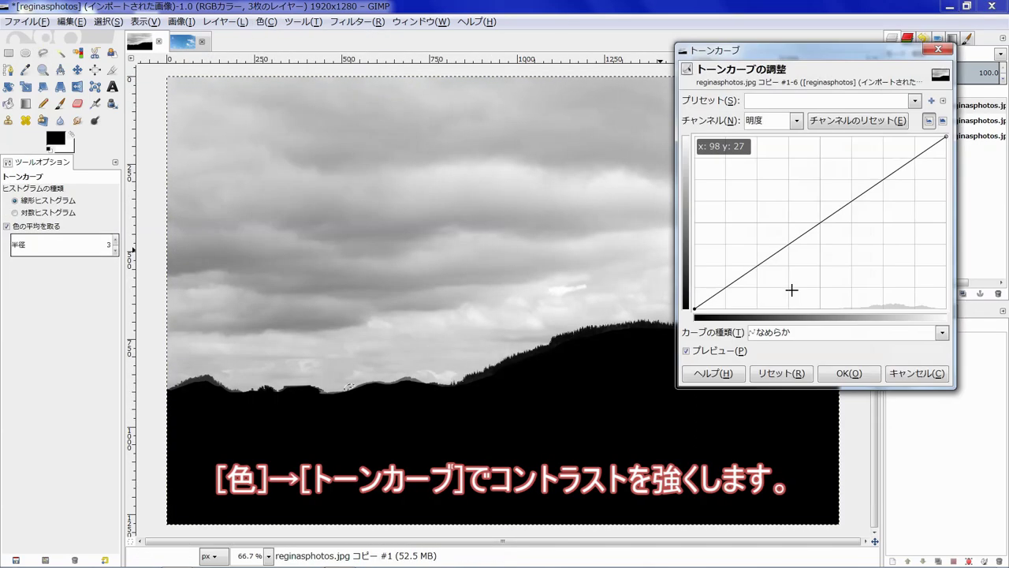
{"action": "mouse_move", "coordinate": [697, 305]}
{"action": "left_mouse_down"}
{"action": "mouse_move", "coordinate": [769, 309]}
{"action": "mouse_move", "coordinate": [787, 331]}
{"action": "left_mouse_up"}
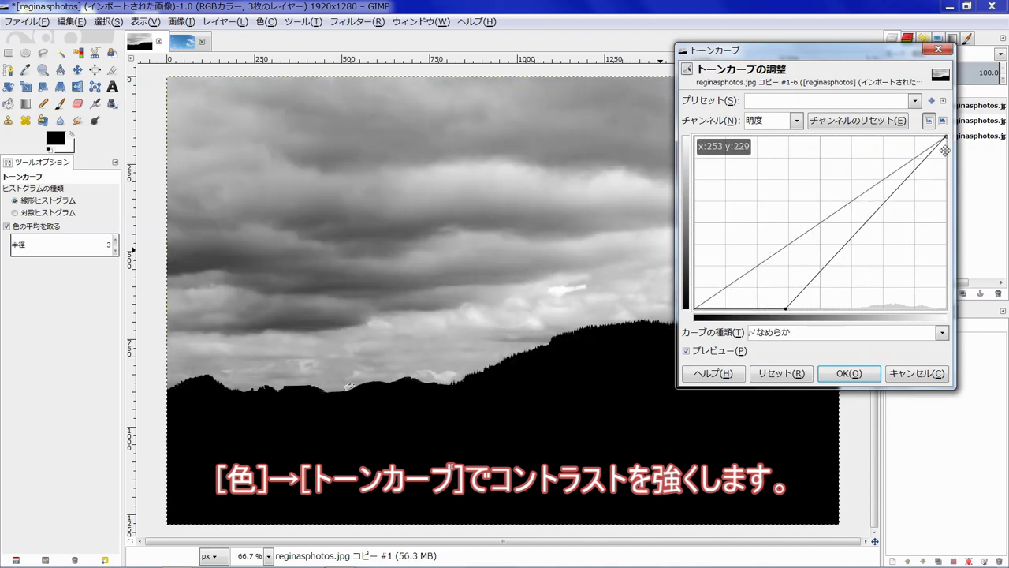
{"action": "left_click_drag", "start_coordinate": [944, 137], "coordinate": [880, 126]}
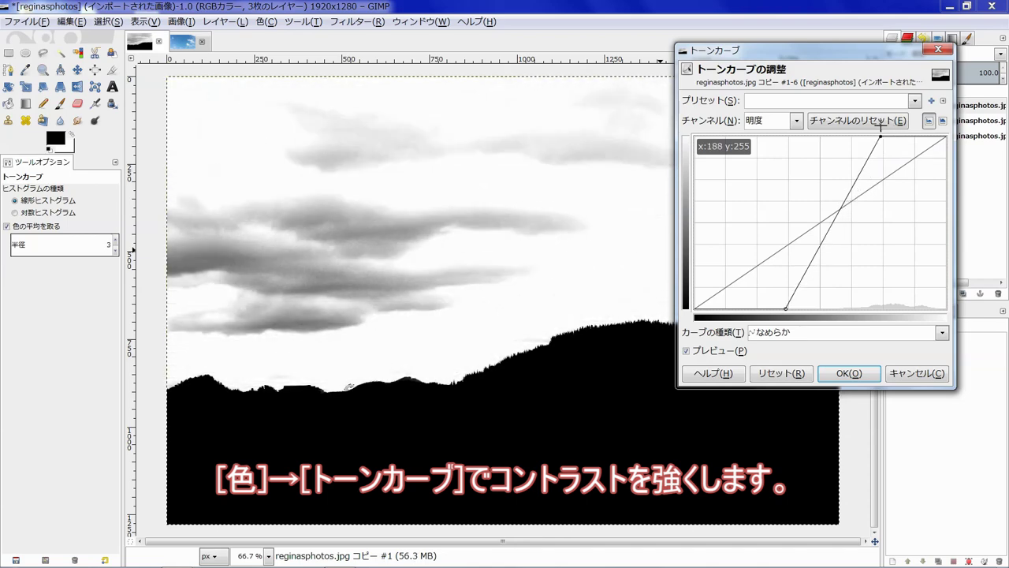
{"action": "left_click_drag", "start_coordinate": [786, 308], "coordinate": [803, 310]}
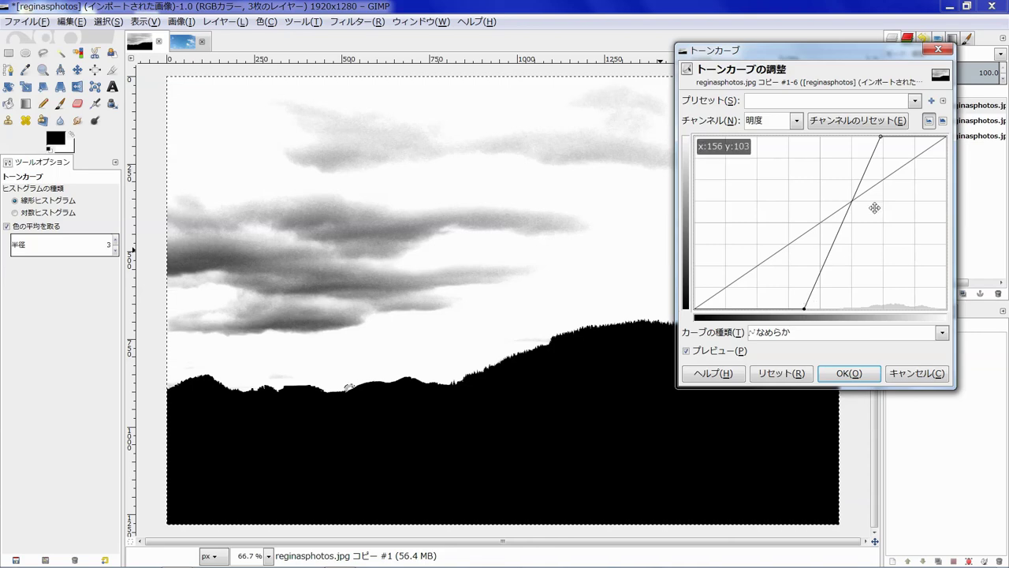
{"action": "left_click_drag", "start_coordinate": [881, 136], "coordinate": [869, 134]}
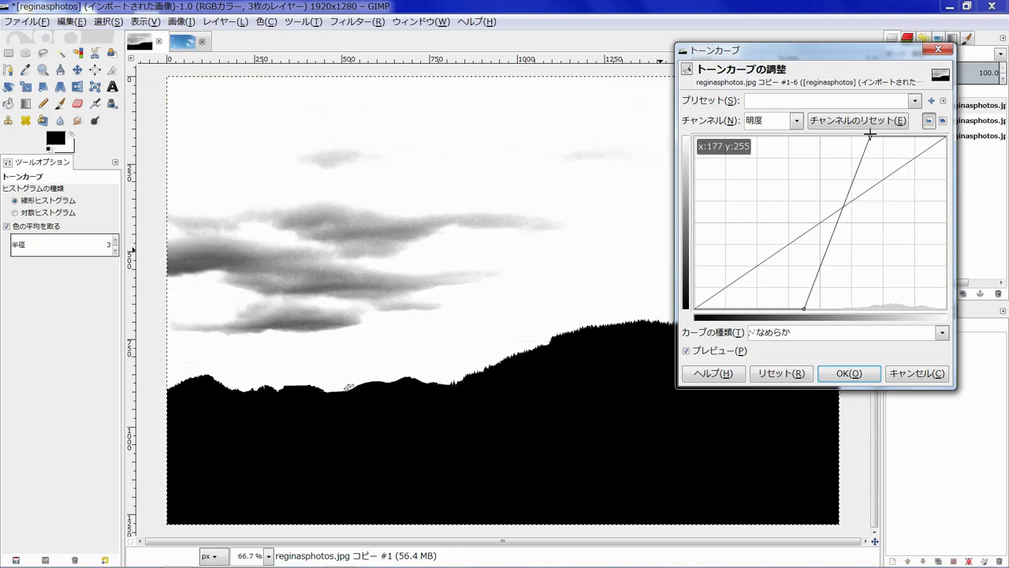
{"action": "left_click", "coordinate": [848, 373]}
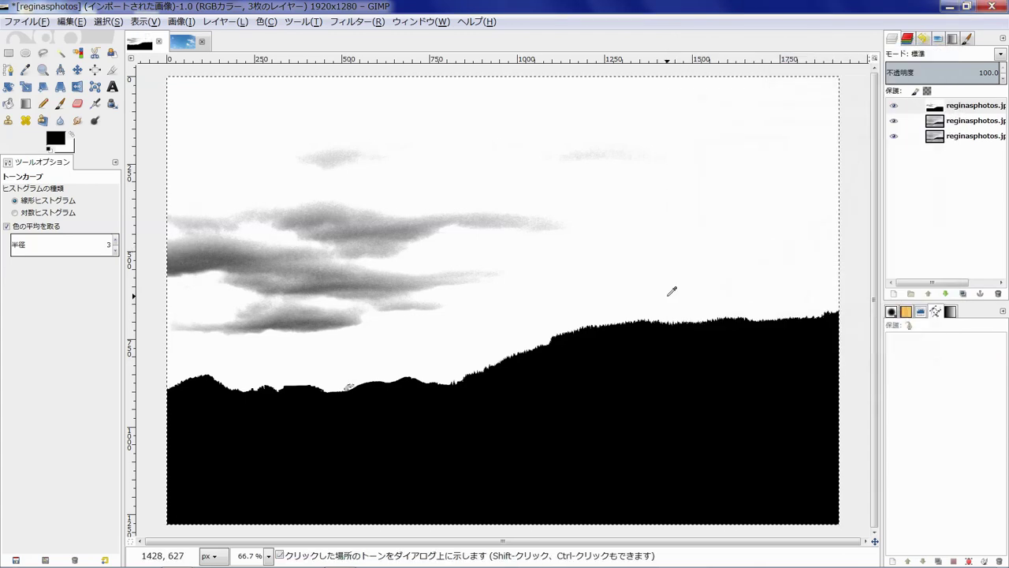
Step: Invert the selection and apply a steep curve that brightens the small antenna patch to white
{"action": "left_click", "coordinate": [108, 21]}
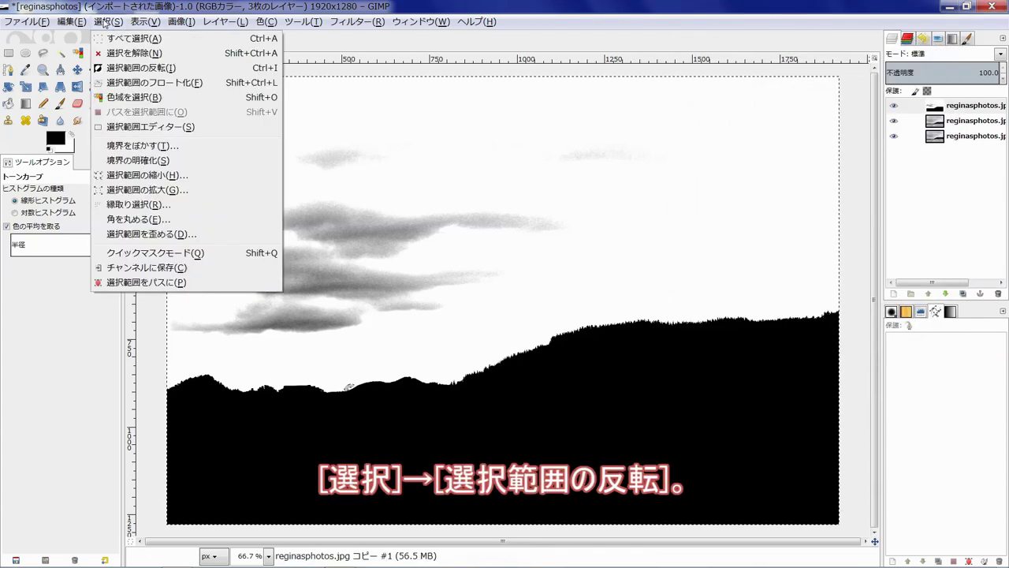
{"action": "left_click", "coordinate": [166, 69]}
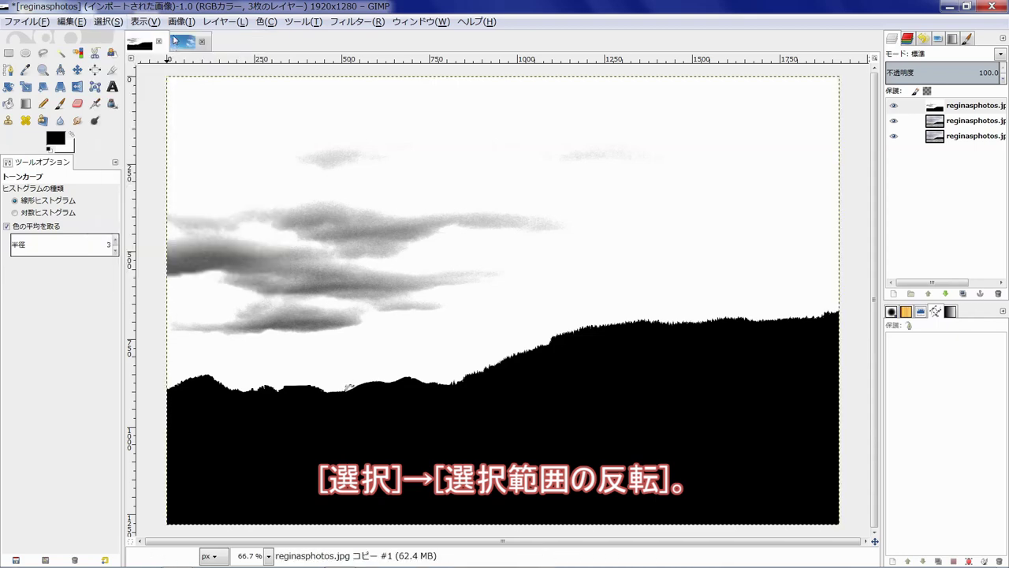
{"action": "left_click", "coordinate": [267, 22]}
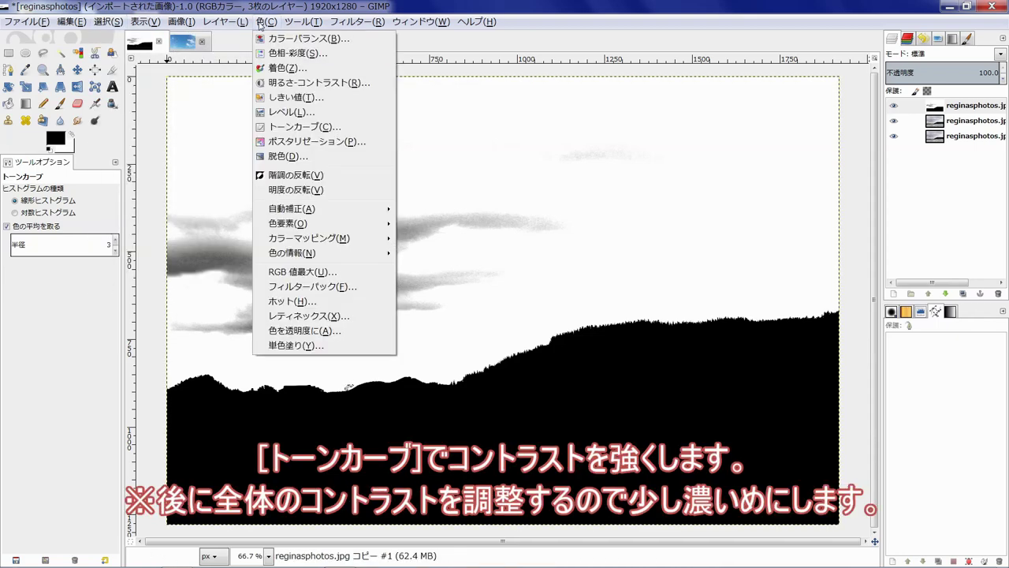
{"action": "left_click", "coordinate": [300, 126]}
{"action": "scroll", "coordinate": [352, 376], "scroll_direction": "up", "scroll_amount": 6}
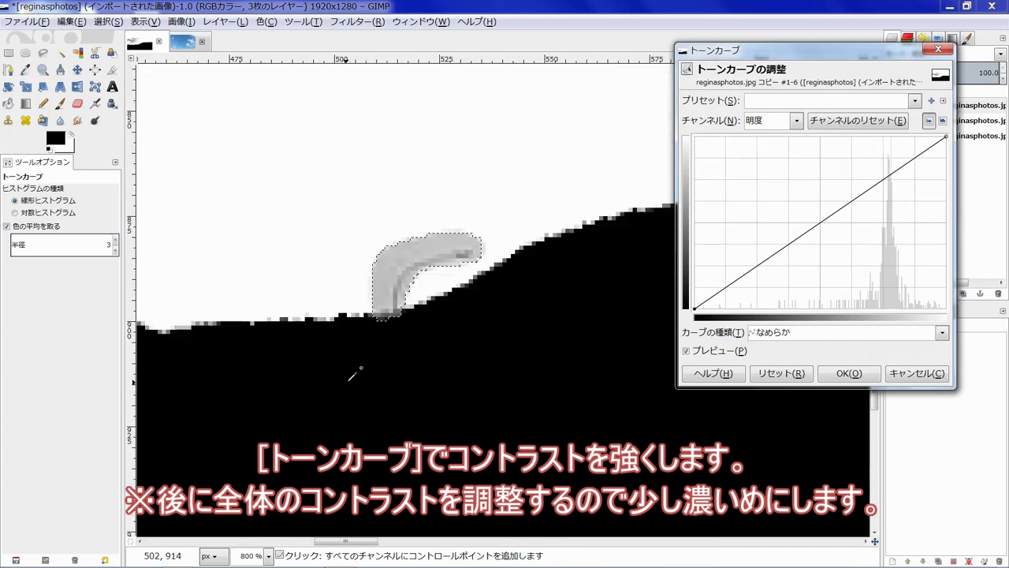
{"action": "scroll", "coordinate": [352, 377], "scroll_direction": "up", "scroll_amount": 1}
{"action": "scroll", "coordinate": [353, 376], "scroll_direction": "up", "scroll_amount": 2}
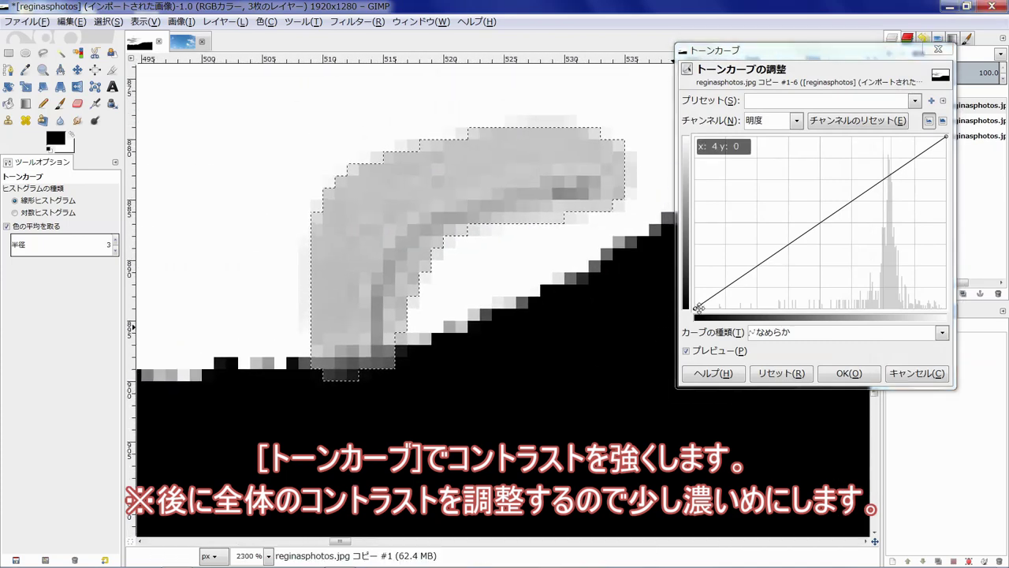
{"action": "mouse_move", "coordinate": [698, 307]}
{"action": "left_mouse_down"}
{"action": "mouse_move", "coordinate": [801, 335]}
{"action": "mouse_move", "coordinate": [806, 307]}
{"action": "left_mouse_up"}
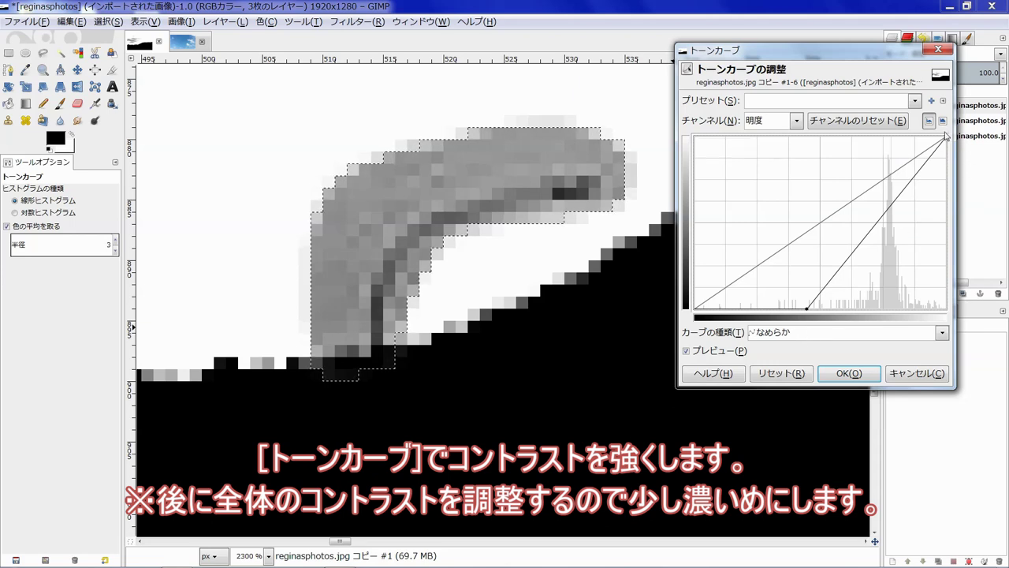
{"action": "left_click_drag", "start_coordinate": [945, 136], "coordinate": [881, 120]}
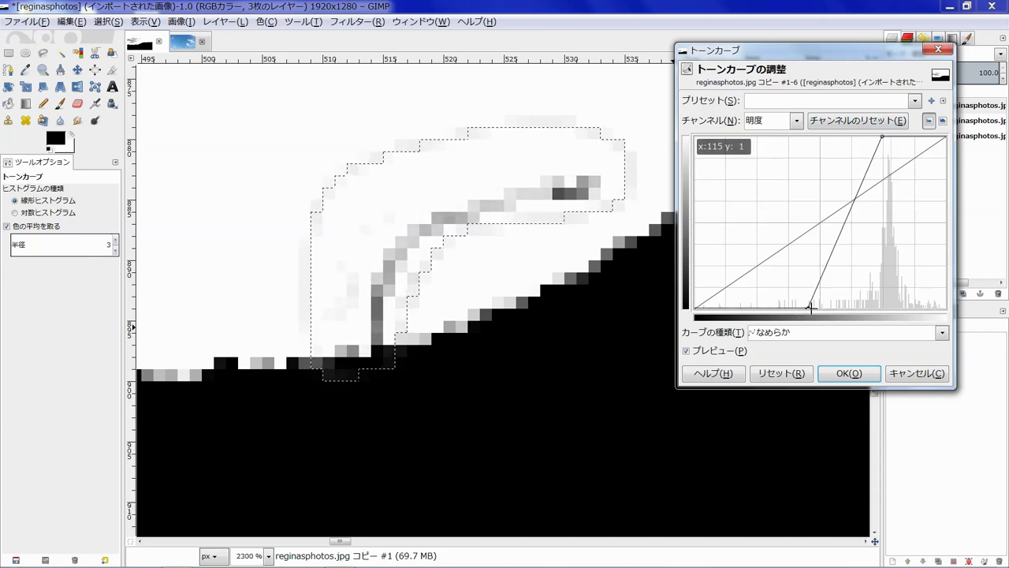
{"action": "left_click_drag", "start_coordinate": [808, 308], "coordinate": [816, 308]}
{"action": "left_click", "coordinate": [845, 372]}
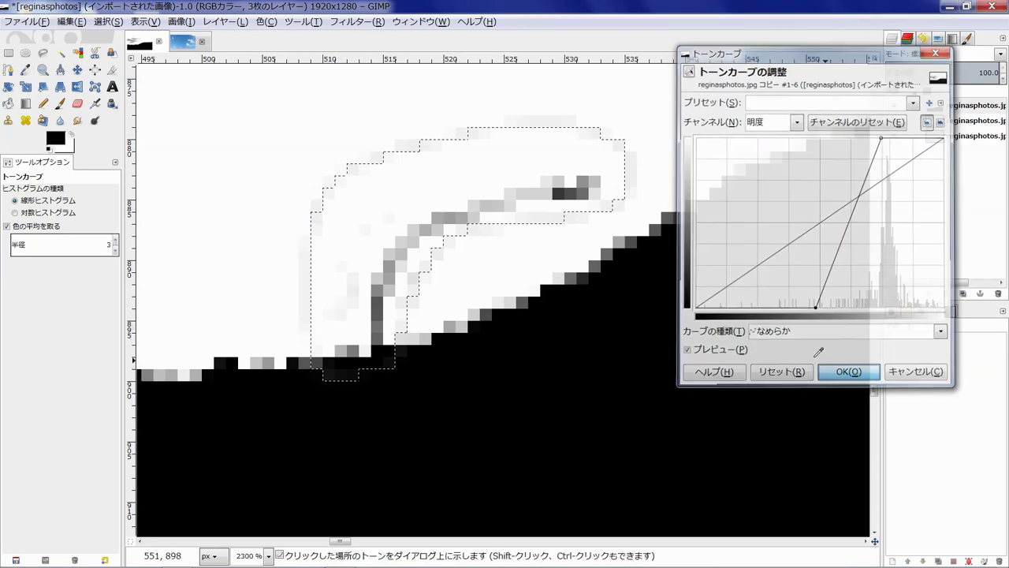
{"action": "scroll", "coordinate": [641, 307], "scroll_direction": "down", "scroll_amount": 3}
{"action": "scroll", "coordinate": [640, 308], "scroll_direction": "down", "scroll_amount": 2}
{"action": "scroll", "coordinate": [641, 307], "scroll_direction": "down", "scroll_amount": 1}
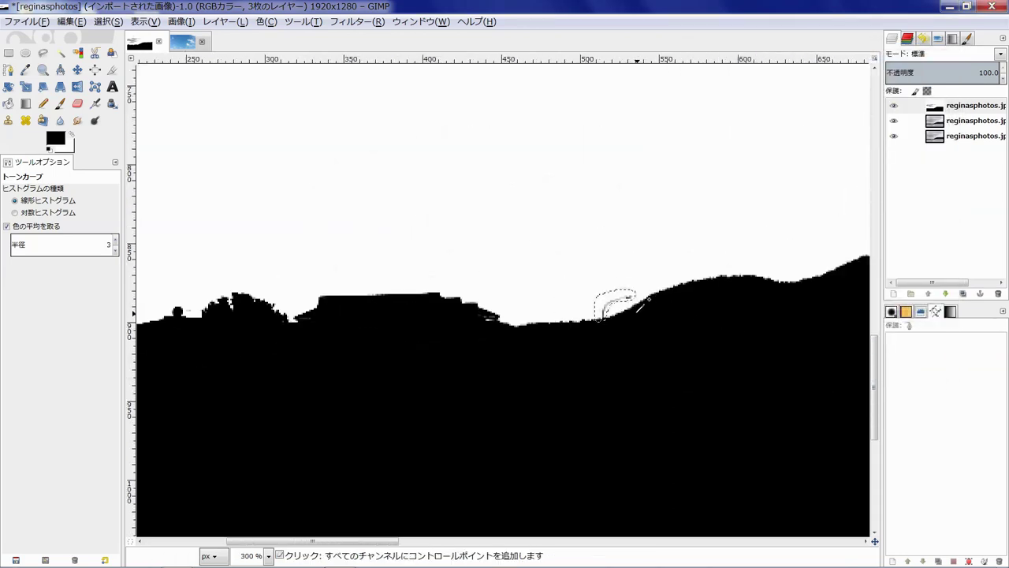
{"action": "scroll", "coordinate": [640, 307], "scroll_direction": "down", "scroll_amount": 1}
{"action": "scroll", "coordinate": [635, 309], "scroll_direction": "down", "scroll_amount": 1}
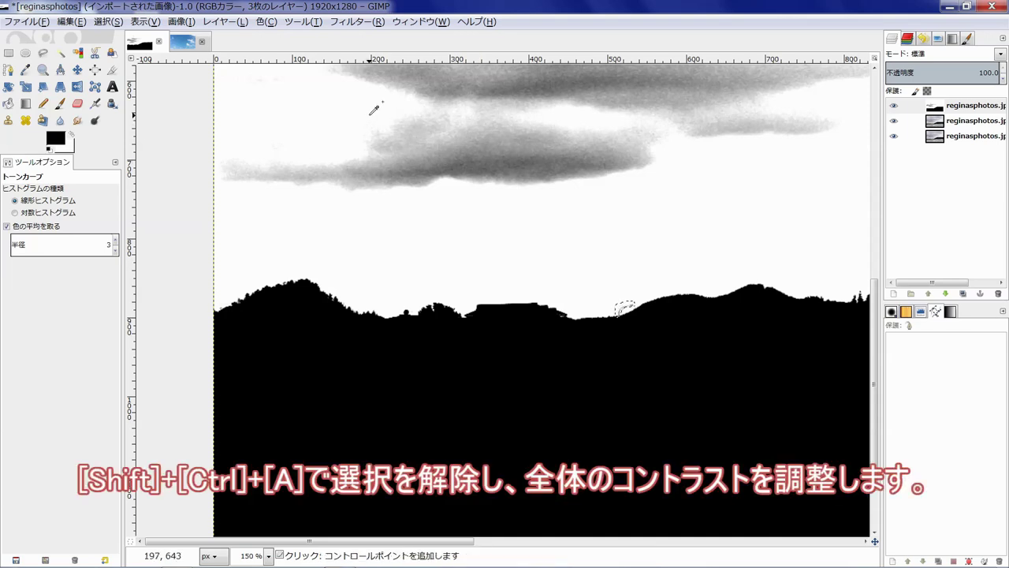
Step: Clear the selection and preview a whole-image curve with a raised black point and lowered white point
{"action": "key", "text": "shift+ctrl+a"}
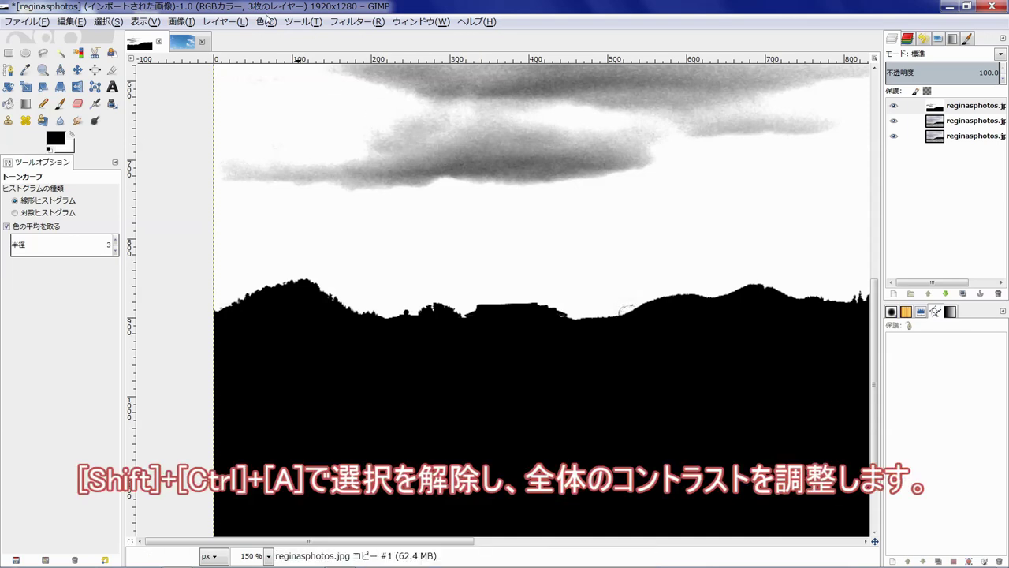
{"action": "left_click", "coordinate": [270, 22]}
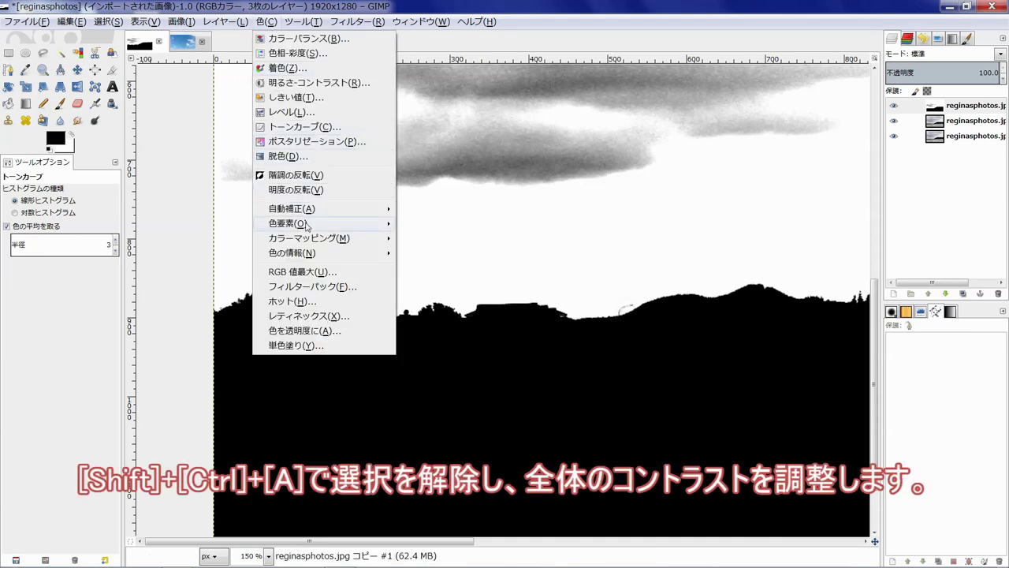
{"action": "left_click", "coordinate": [304, 126]}
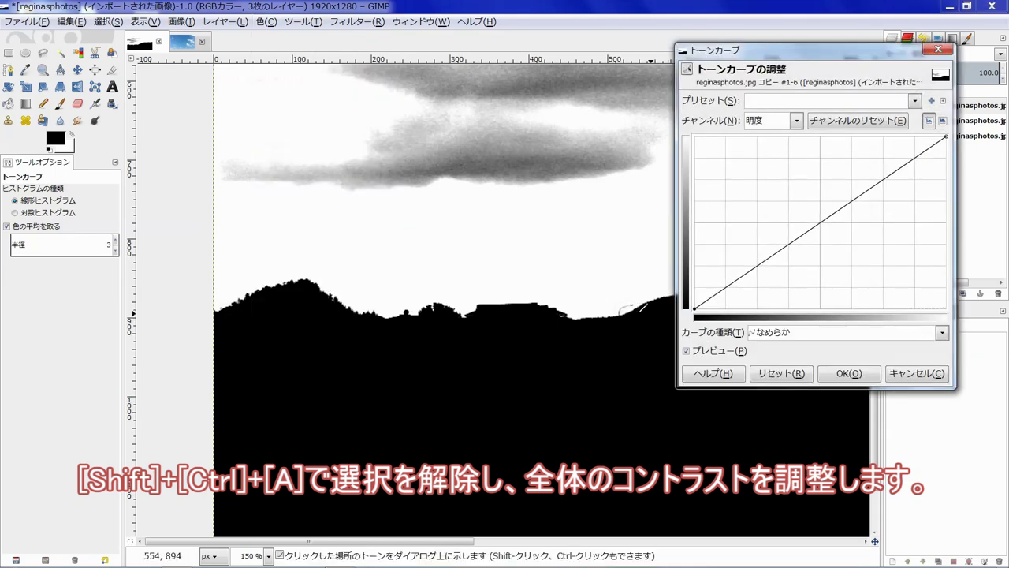
{"action": "scroll", "coordinate": [609, 297], "scroll_direction": "down", "scroll_amount": 1, "text": "ctrl"}
{"action": "left_click_drag", "start_coordinate": [609, 297], "coordinate": [427, 321]}
{"action": "left_click_drag", "start_coordinate": [698, 308], "coordinate": [763, 323]}
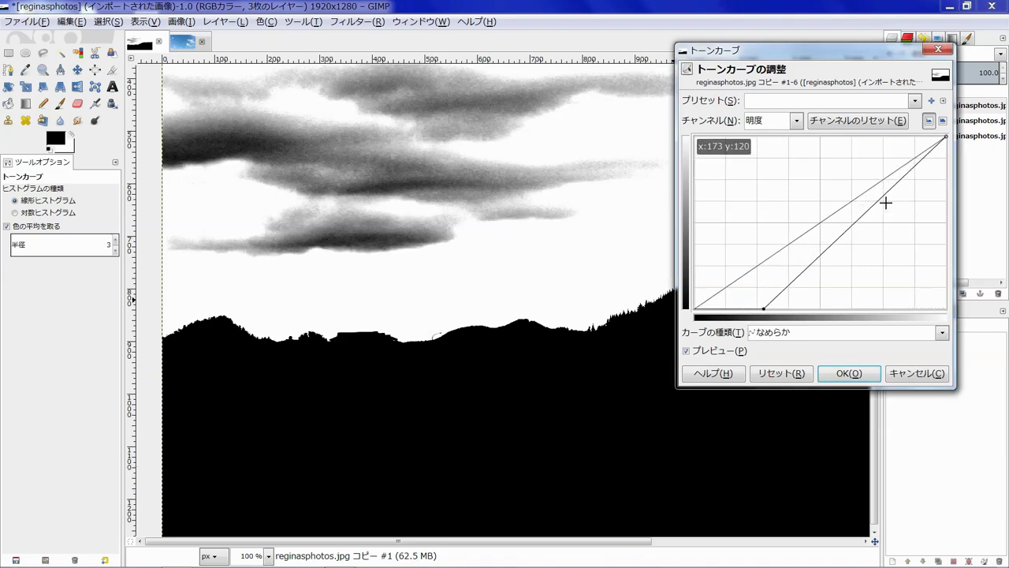
{"action": "left_click_drag", "start_coordinate": [946, 137], "coordinate": [894, 138]}
{"action": "scroll", "coordinate": [444, 334], "scroll_direction": "up", "scroll_amount": 3}
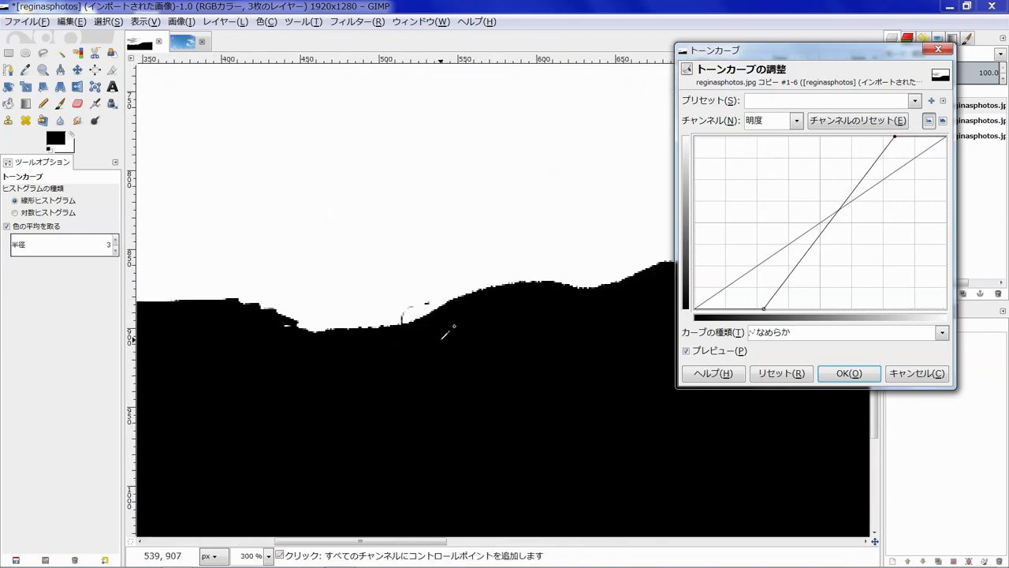
{"action": "scroll", "coordinate": [445, 334], "scroll_direction": "down", "scroll_amount": 3}
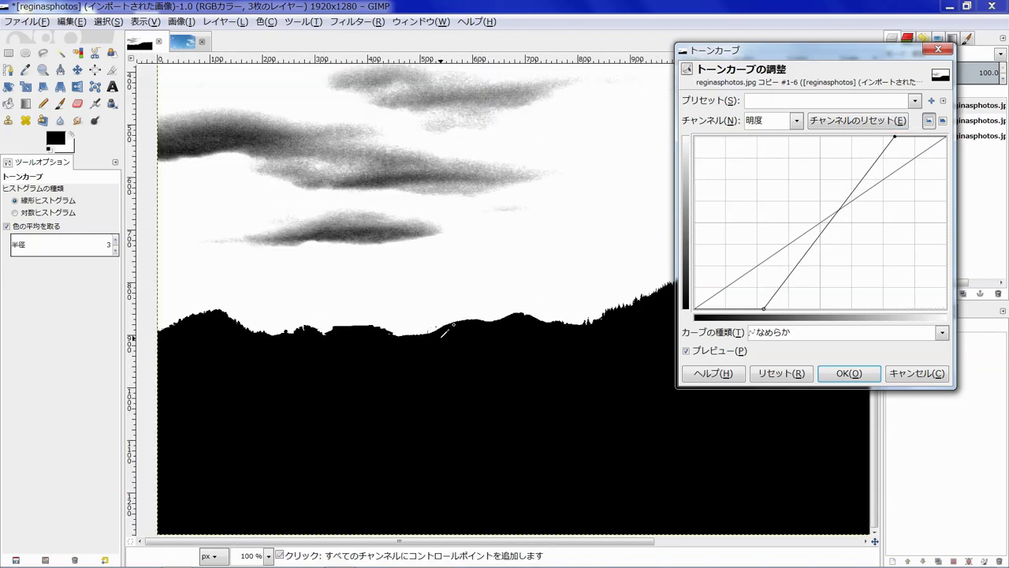
Step: Apply the steeper whole-image curve and scroll around to check the silhouette for holes
{"action": "left_click", "coordinate": [848, 373]}
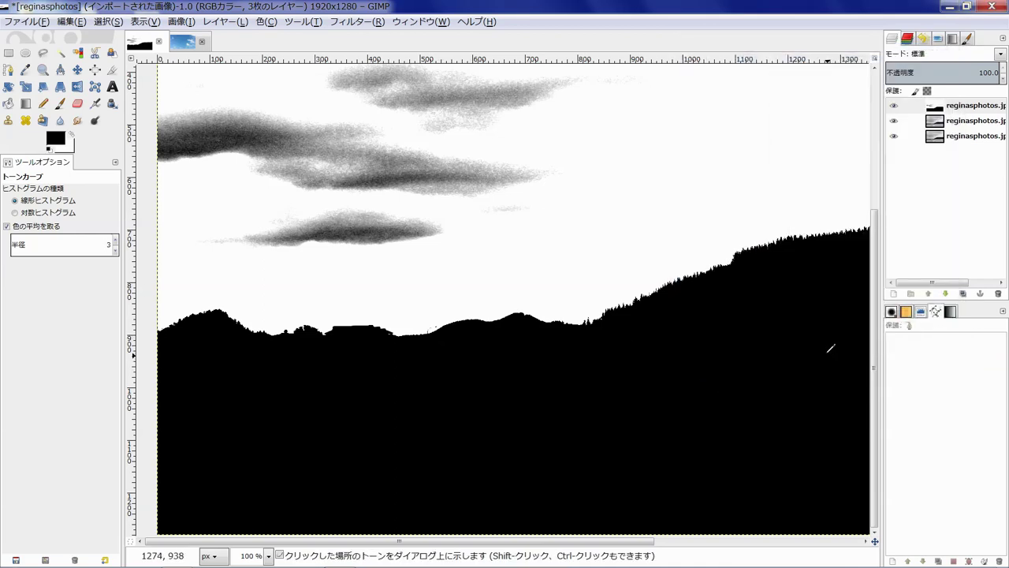
{"action": "scroll", "coordinate": [777, 255], "scroll_direction": "up", "scroll_amount": 2}
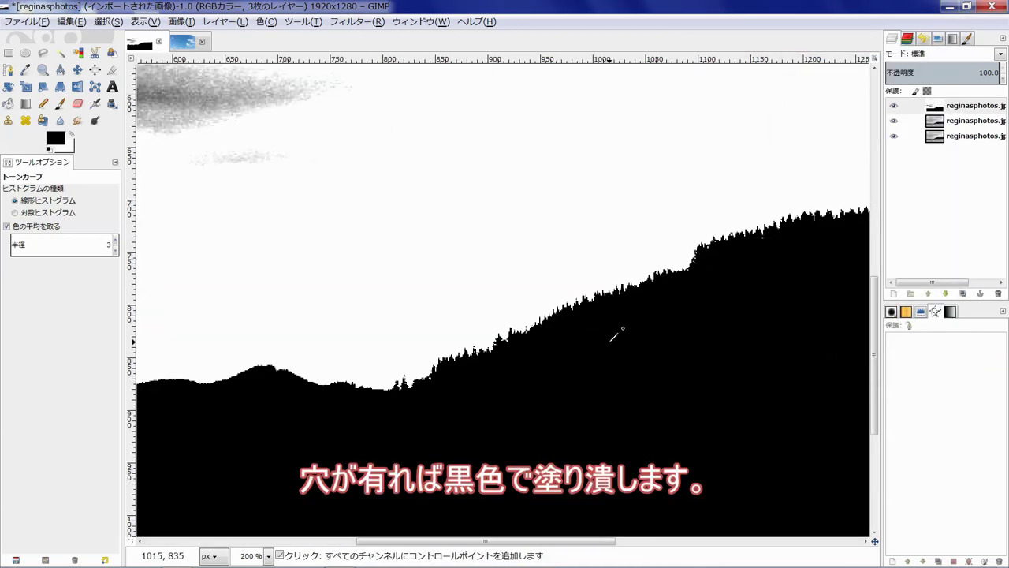
{"action": "scroll", "coordinate": [738, 333], "scroll_direction": "right", "scroll_amount": 5}
{"action": "scroll", "coordinate": [503, 299], "scroll_direction": "down", "scroll_amount": 2}
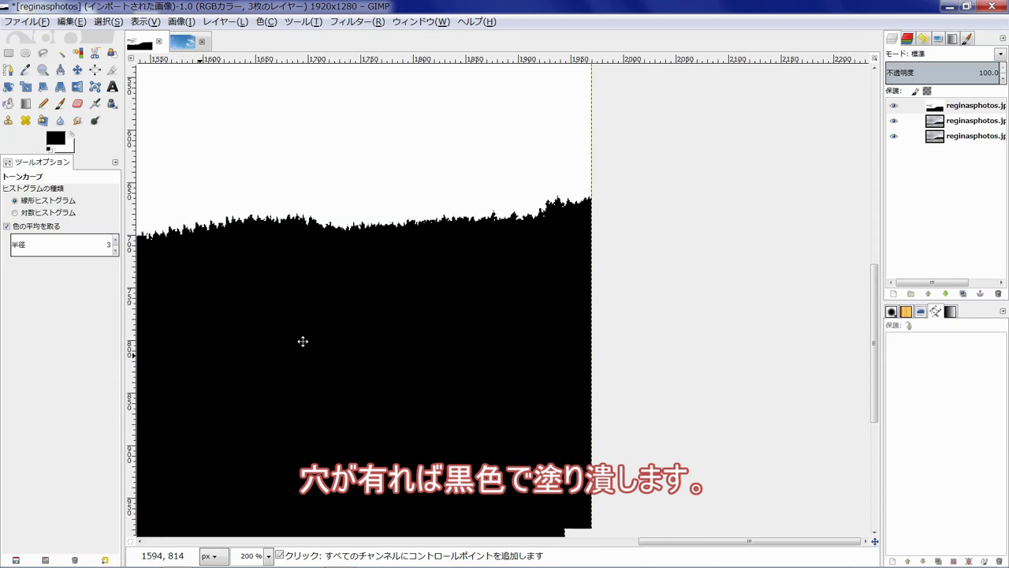
{"action": "scroll", "coordinate": [234, 349], "scroll_direction": "left", "scroll_amount": 10}
{"action": "scroll", "coordinate": [628, 273], "scroll_direction": "left", "scroll_amount": 8}
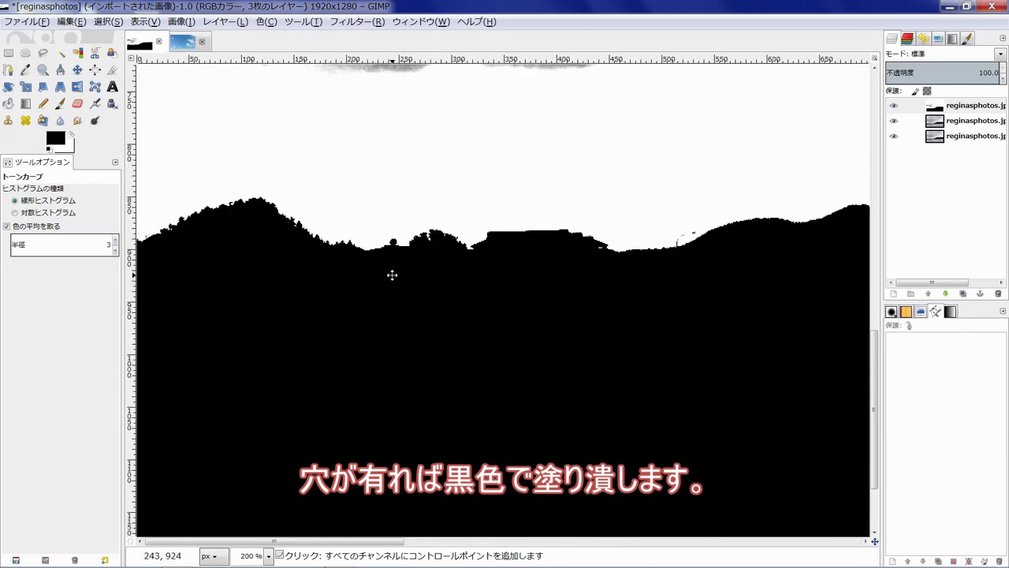
{"action": "scroll", "coordinate": [788, 284], "scroll_direction": "left", "scroll_amount": 5}
{"action": "scroll", "coordinate": [439, 370], "scroll_direction": "down", "scroll_amount": 2}
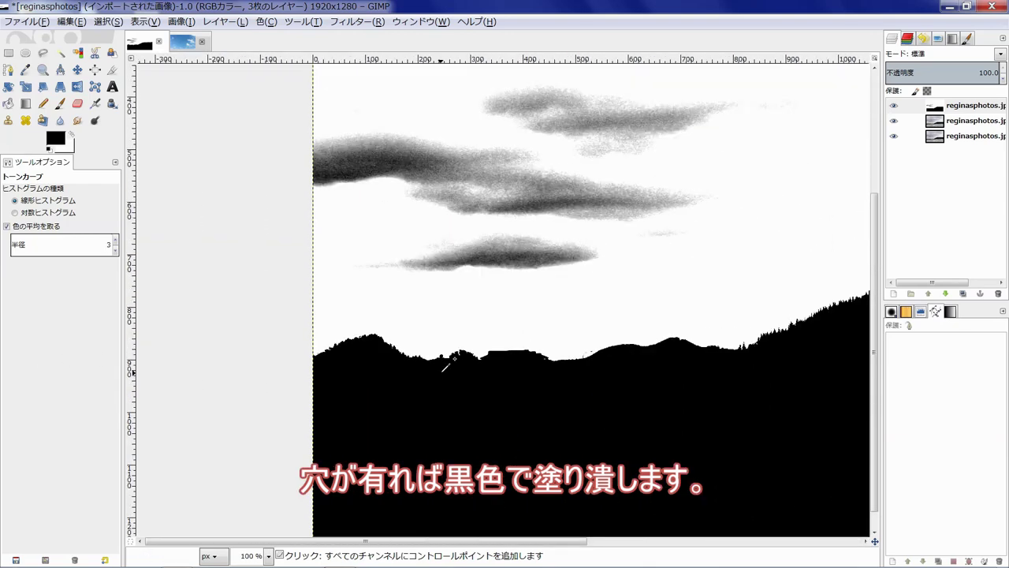
{"action": "scroll", "coordinate": [445, 365], "scroll_direction": "down", "scroll_amount": 1}
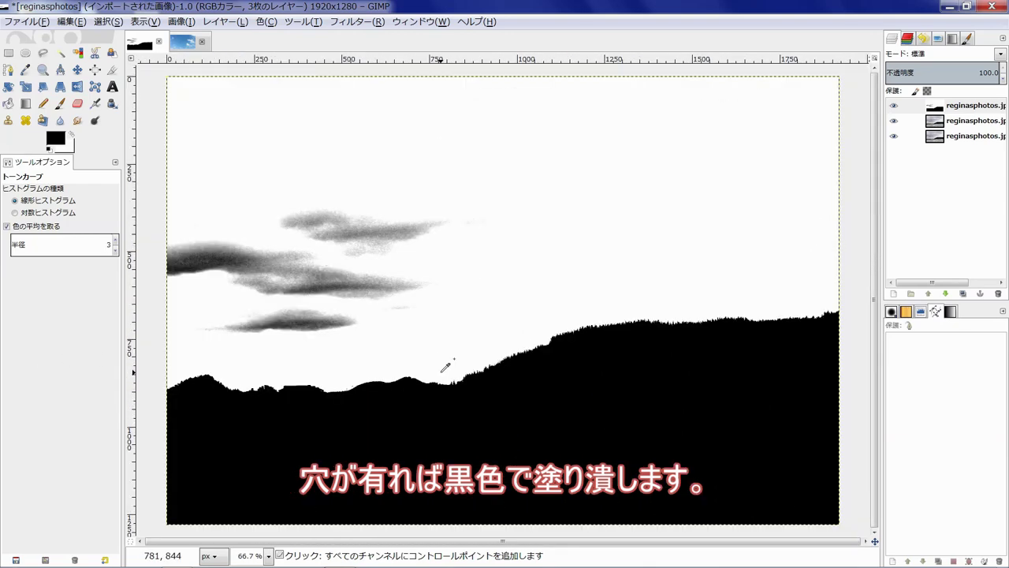
Step: Outline the leftover grey sky area with Free Select and fill it with white
{"action": "left_click", "coordinate": [44, 55]}
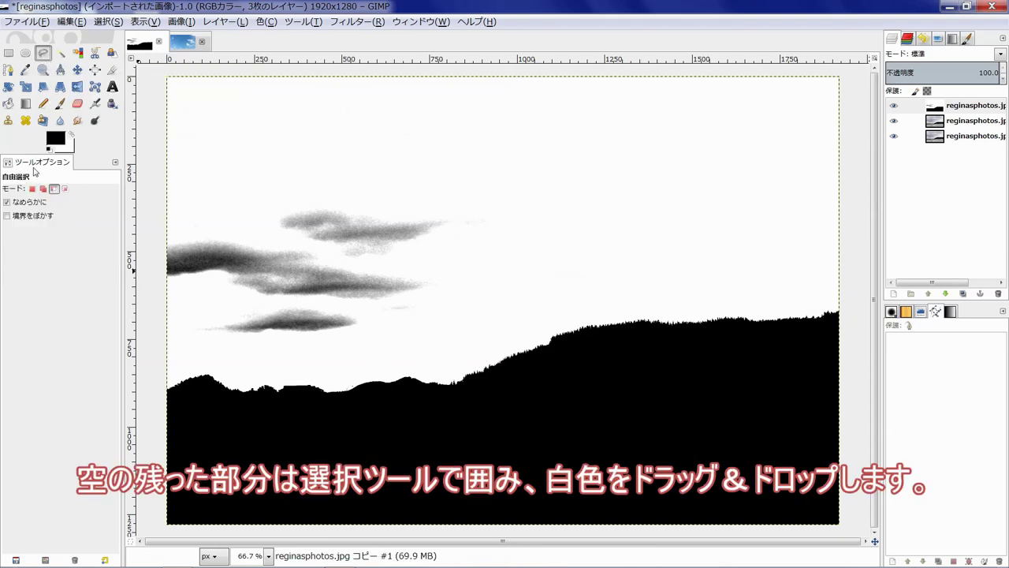
{"action": "left_click", "coordinate": [32, 189]}
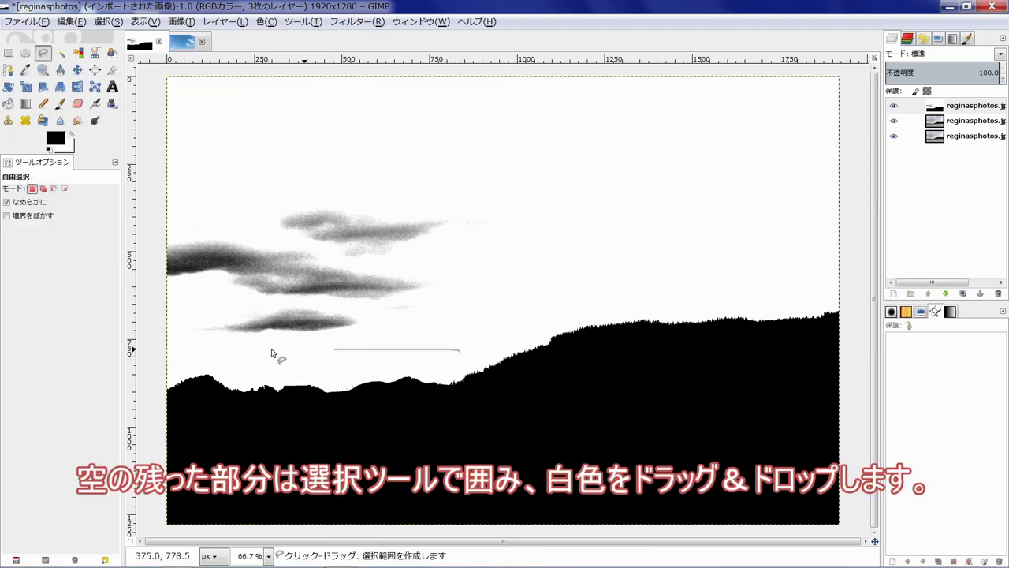
{"action": "left_click_drag", "start_coordinate": [271, 353], "coordinate": [159, 347]}
{"action": "left_click", "coordinate": [155, 197]}
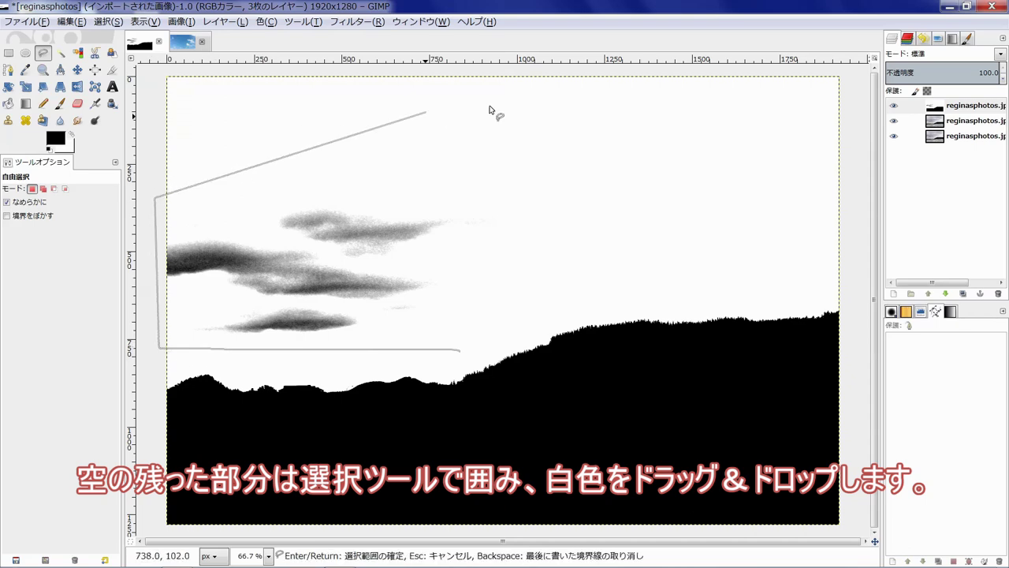
{"action": "left_click_drag", "start_coordinate": [488, 110], "coordinate": [461, 354]}
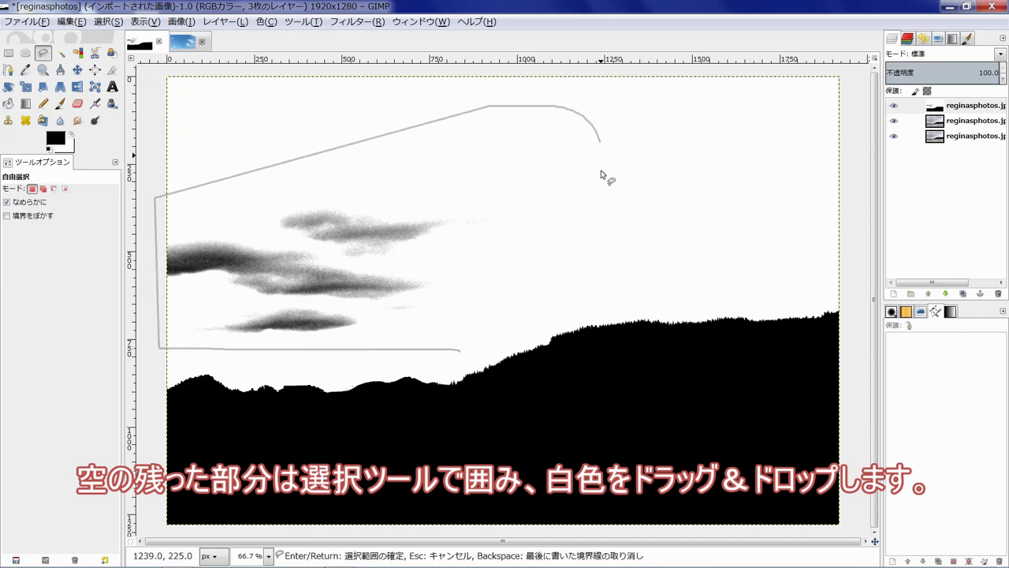
{"action": "left_click", "coordinate": [460, 353]}
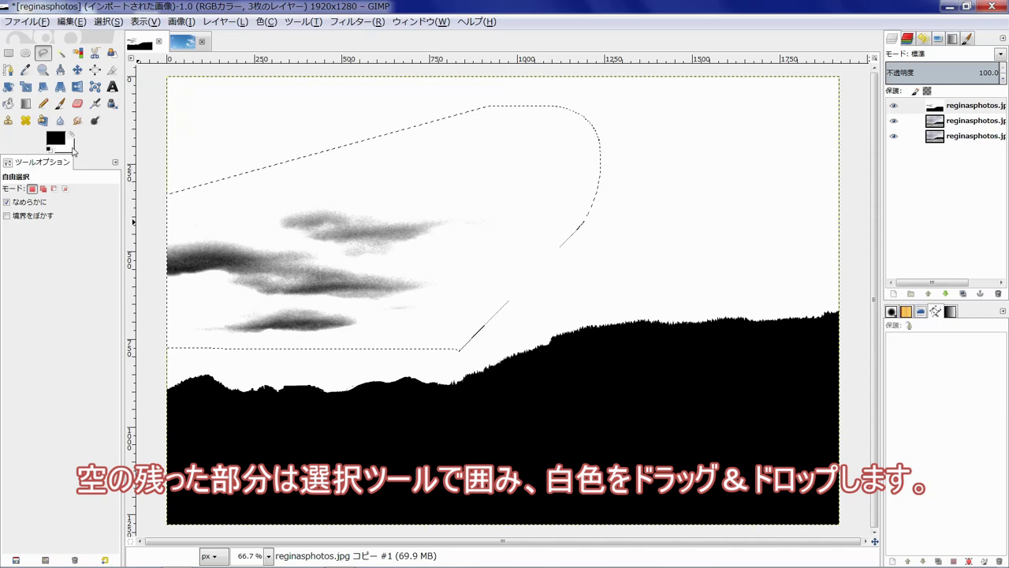
{"action": "mouse_move", "coordinate": [72, 148]}
{"action": "left_mouse_down"}
{"action": "mouse_move", "coordinate": [408, 162]}
{"action": "mouse_move", "coordinate": [490, 186]}
{"action": "left_mouse_up"}
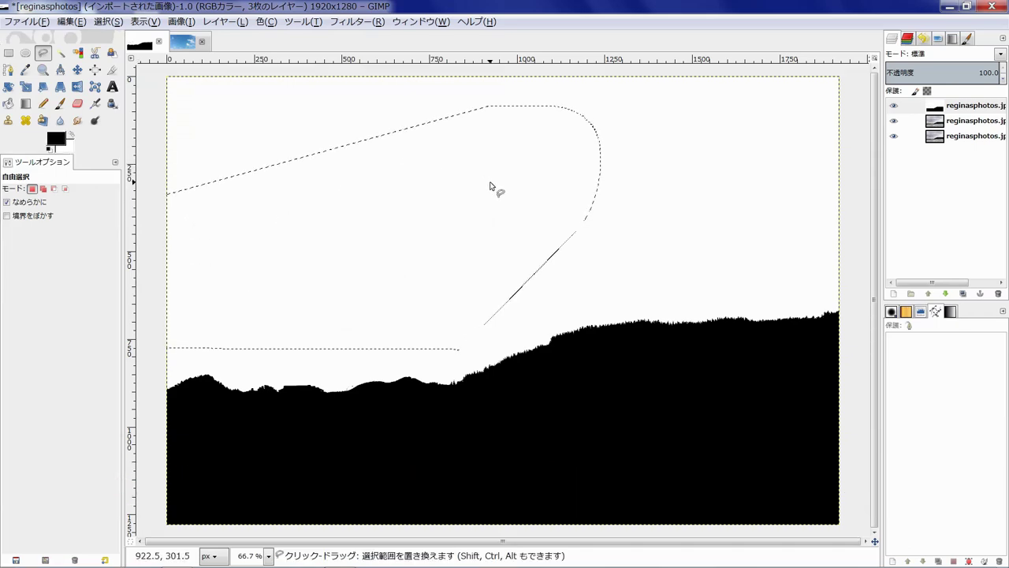
{"action": "key", "text": "shift+ctrl"}
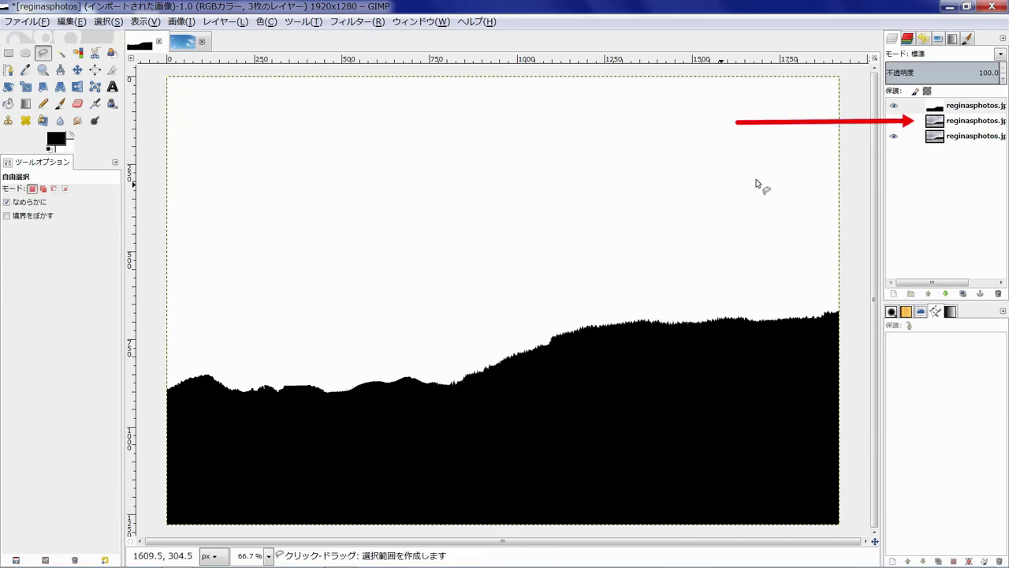
Step: Add a White (full opacity) layer mask to the middle photo copy layer
{"action": "left_click", "coordinate": [953, 123]}
{"action": "right_click", "coordinate": [950, 125]}
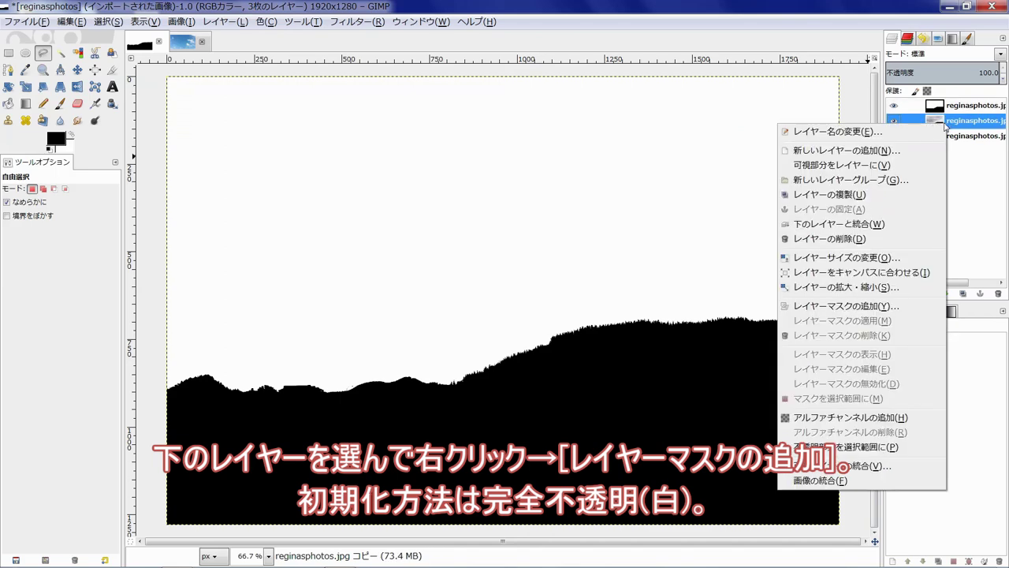
{"action": "left_click", "coordinate": [846, 309]}
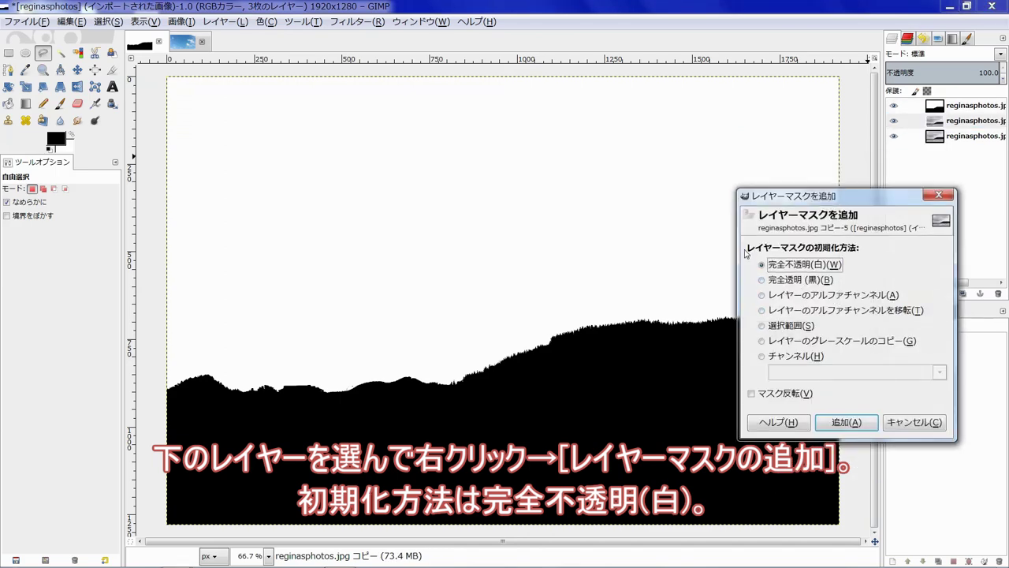
{"action": "left_click", "coordinate": [848, 422]}
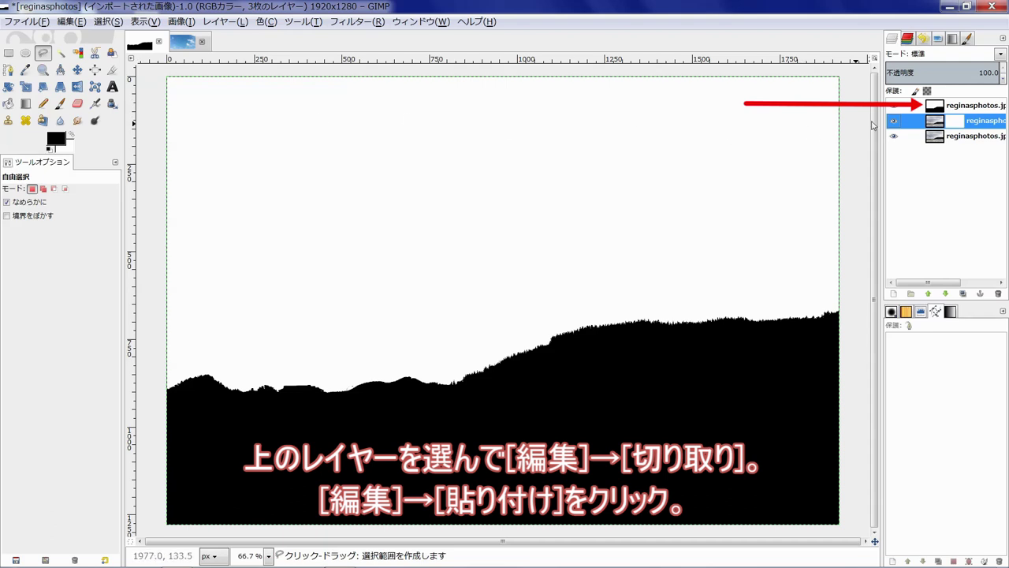
Step: Cut the silhouette layer and paste it into the photo copy's layer mask, anchoring it
{"action": "left_click", "coordinate": [931, 111]}
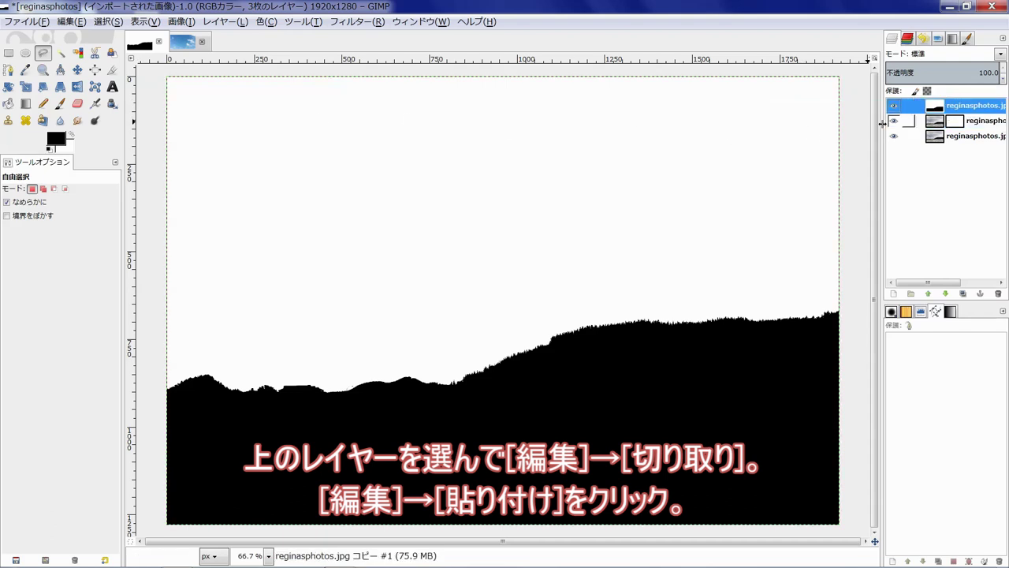
{"action": "left_click", "coordinate": [73, 23]}
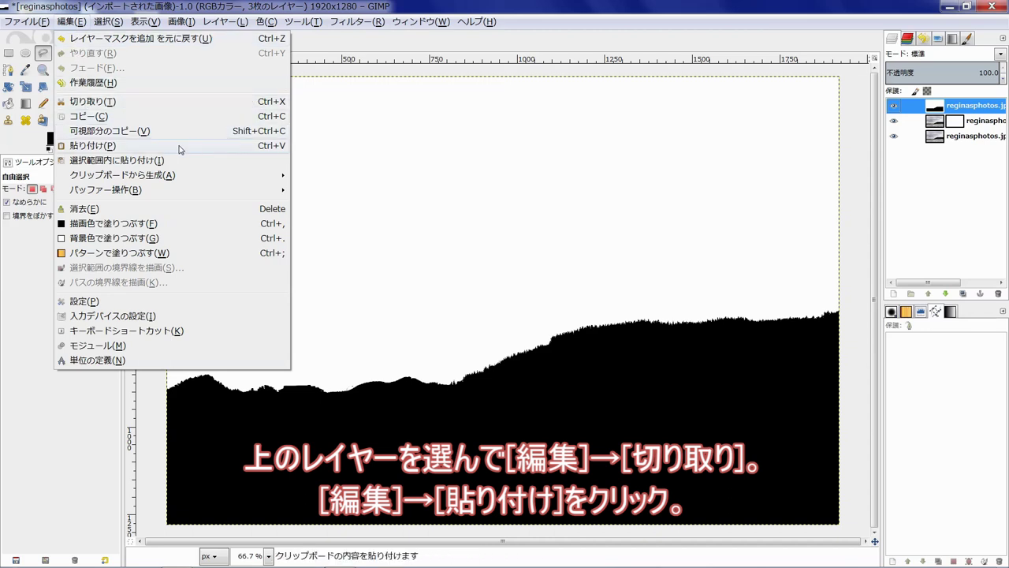
{"action": "left_click", "coordinate": [216, 102]}
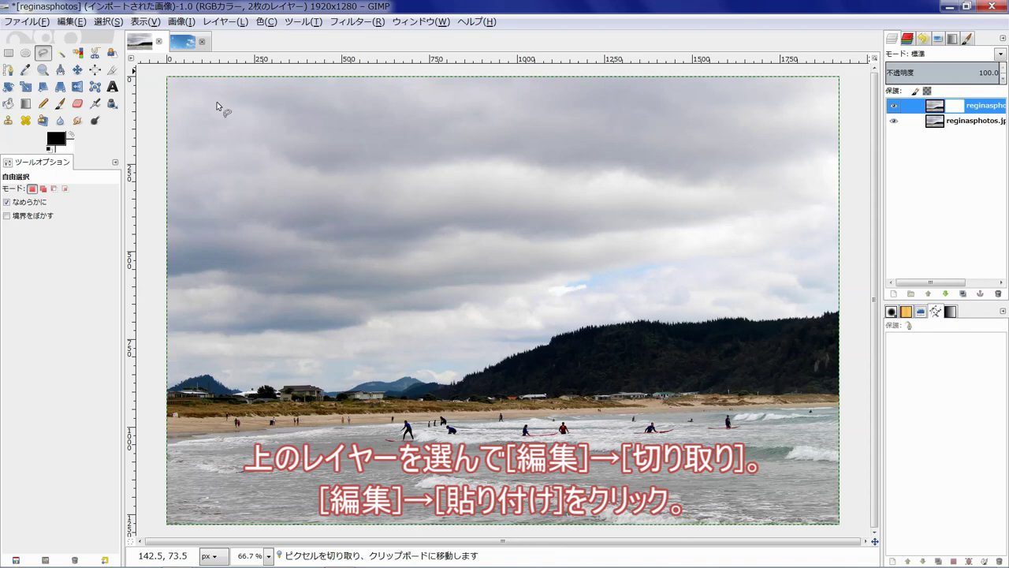
{"action": "key", "text": "ctrl+v"}
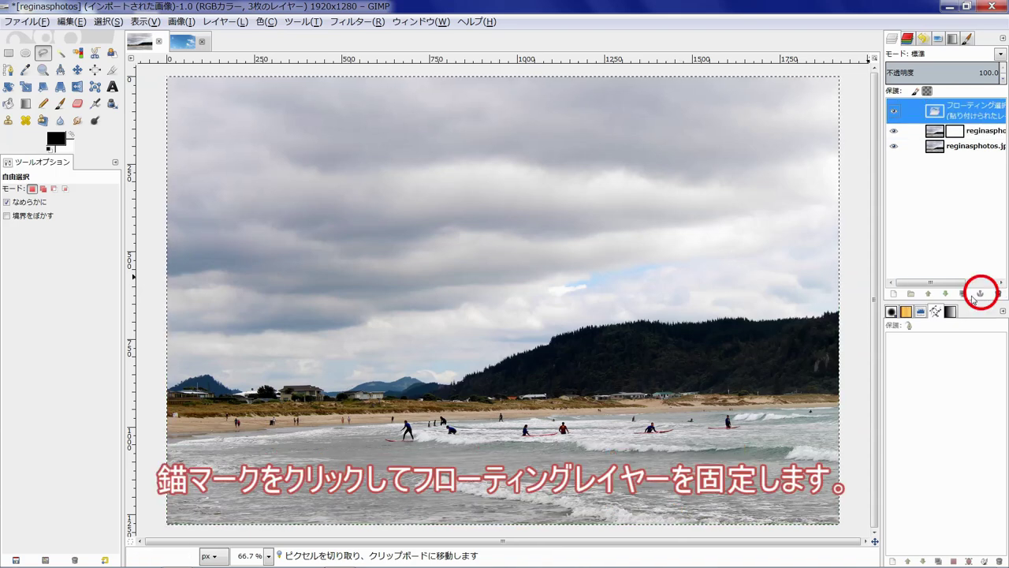
{"action": "left_click", "coordinate": [979, 294]}
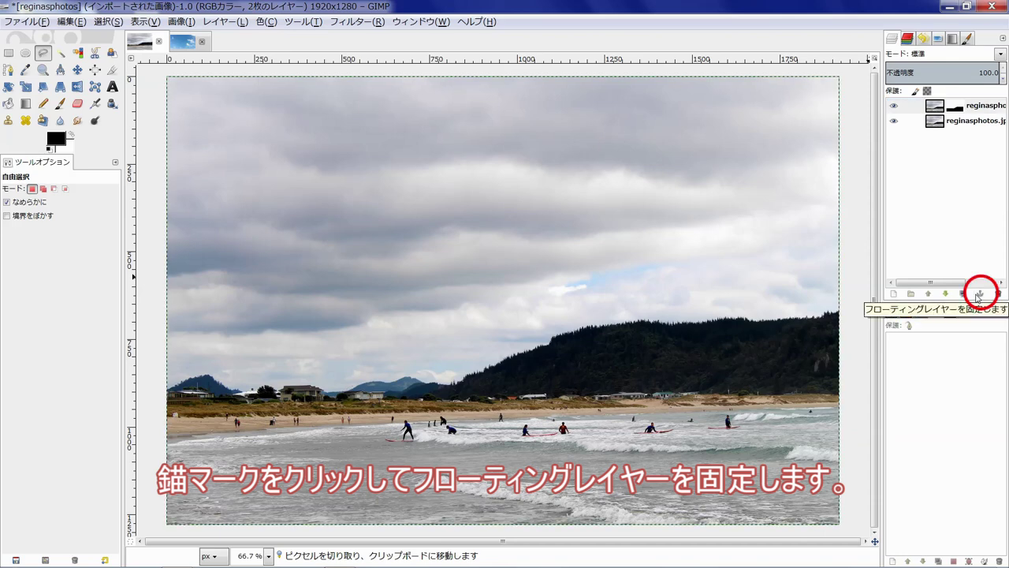
Step: Toggle the bottom photo layer's visibility to check the photo copy's mask transparency
{"action": "left_click", "coordinate": [894, 122]}
{"action": "left_click", "coordinate": [894, 121]}
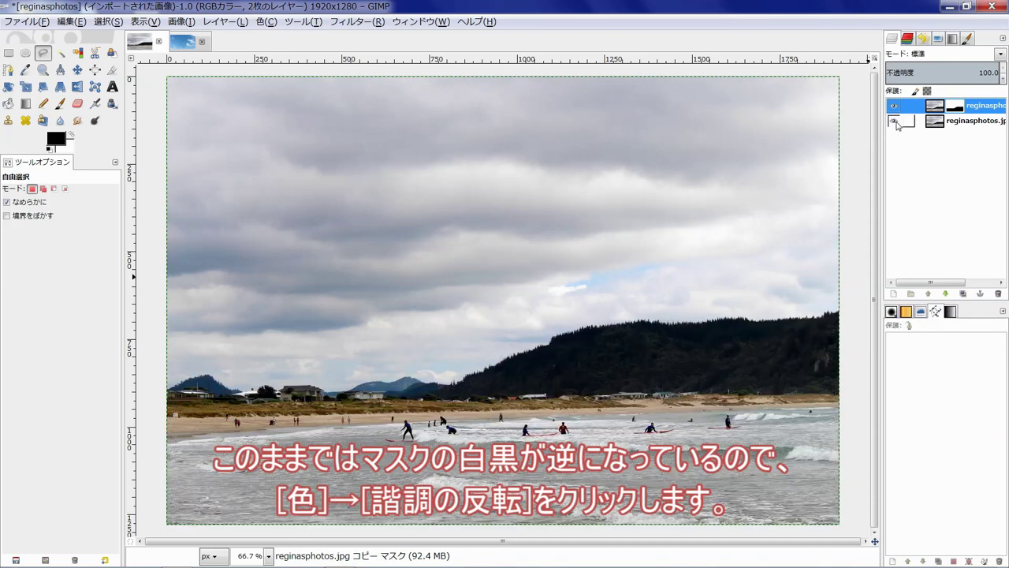
{"action": "left_click", "coordinate": [895, 123]}
{"action": "left_click", "coordinate": [896, 122]}
Step: Invert the photo copy's mask so the sky turns transparent, verifying by toggling the bottom layer
{"action": "left_click", "coordinate": [261, 22]}
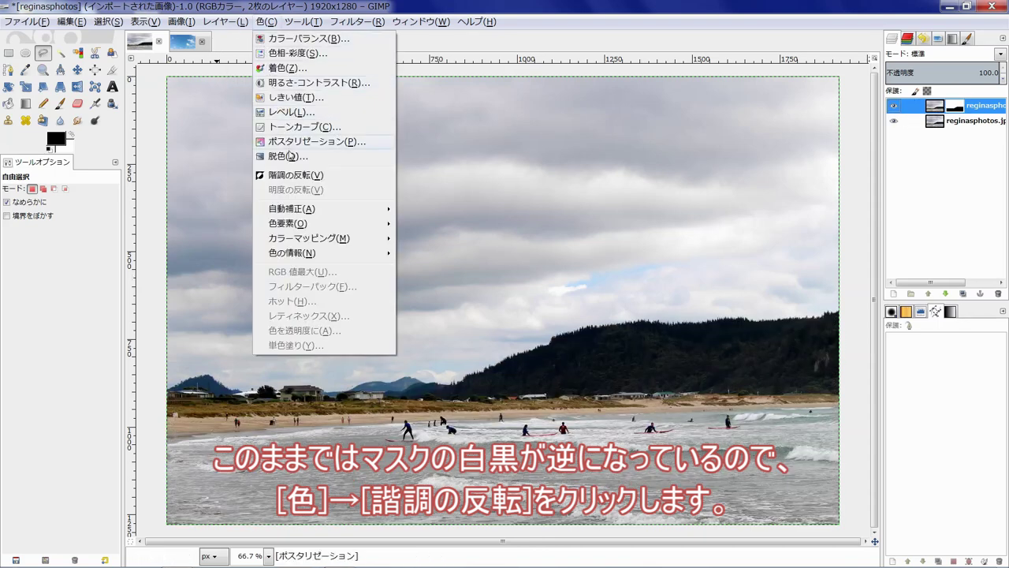
{"action": "left_click", "coordinate": [296, 174]}
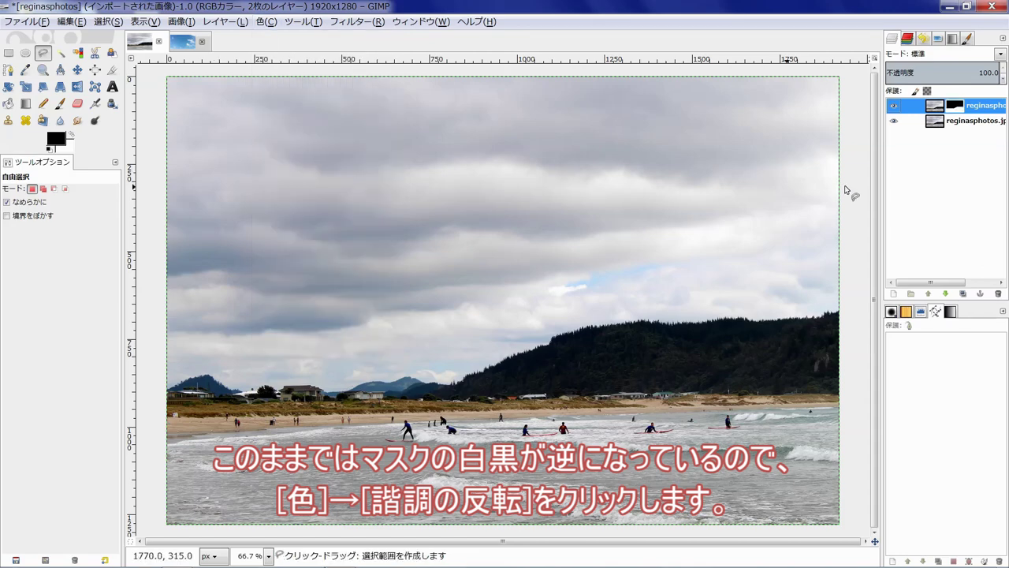
{"action": "left_click", "coordinate": [895, 121]}
{"action": "left_click", "coordinate": [895, 121]}
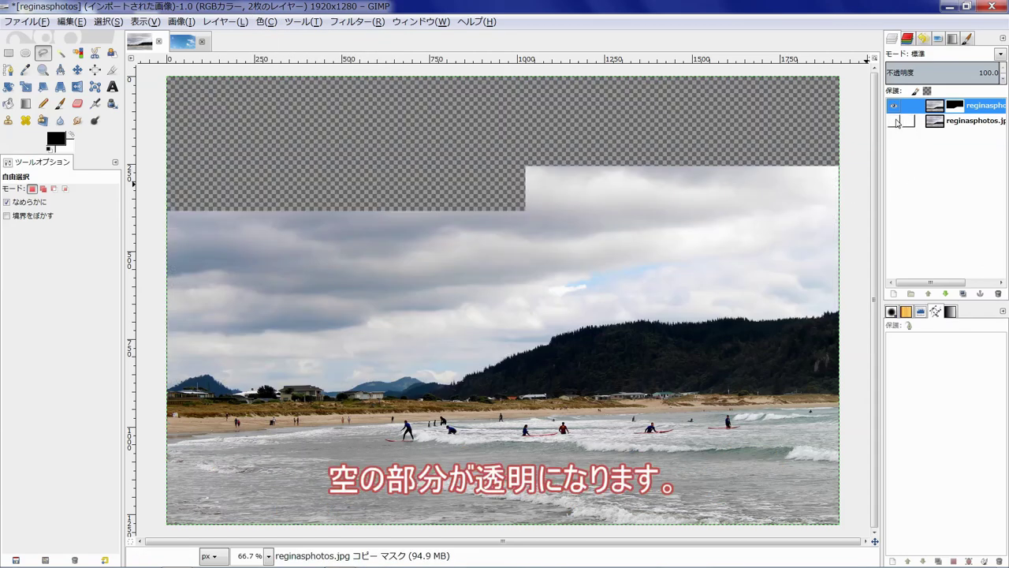
{"action": "left_click", "coordinate": [896, 121]}
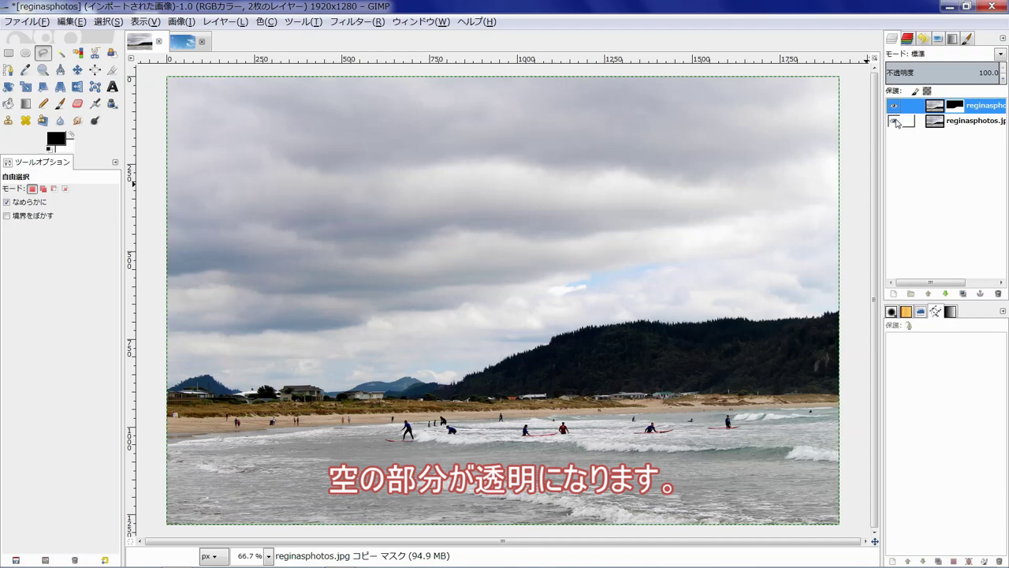
{"action": "left_click", "coordinate": [895, 122]}
{"action": "left_click", "coordinate": [895, 121]}
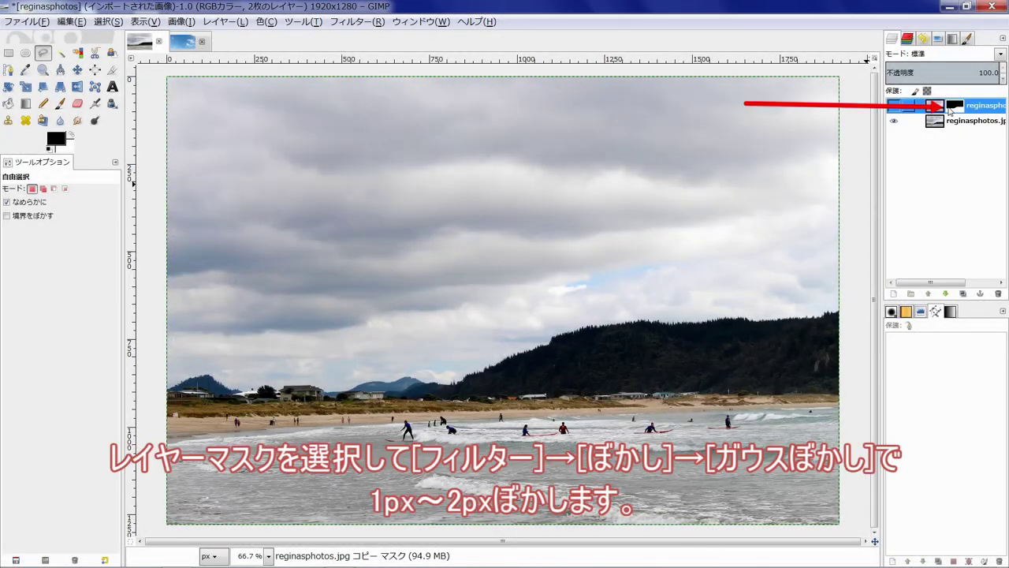
Step: Apply a 1.0 px Gaussian blur to the photo copy's layer mask to soften the skyline
{"action": "left_click", "coordinate": [949, 110]}
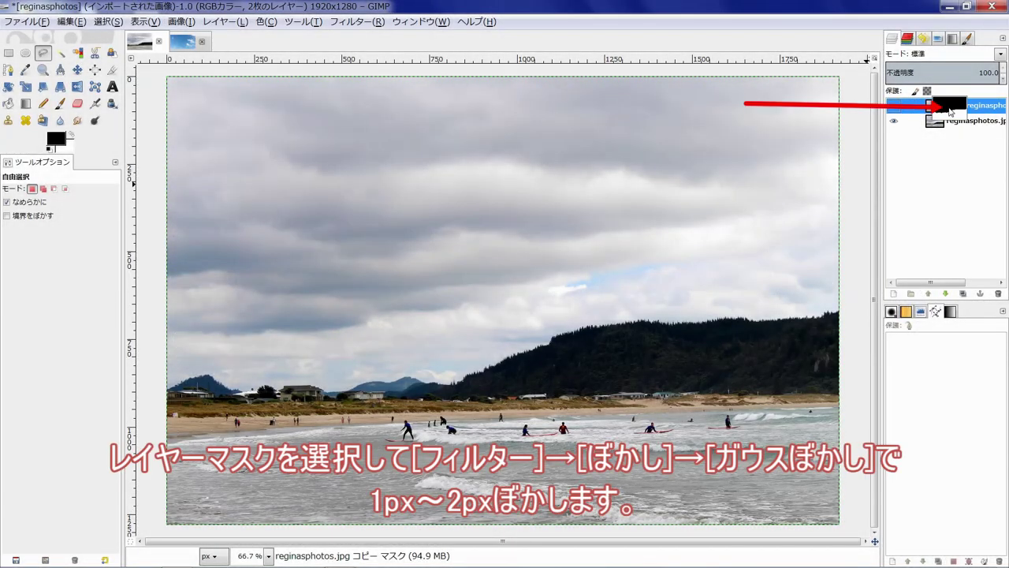
{"action": "left_click", "coordinate": [342, 22]}
{"action": "mouse_move", "coordinate": [362, 87]}
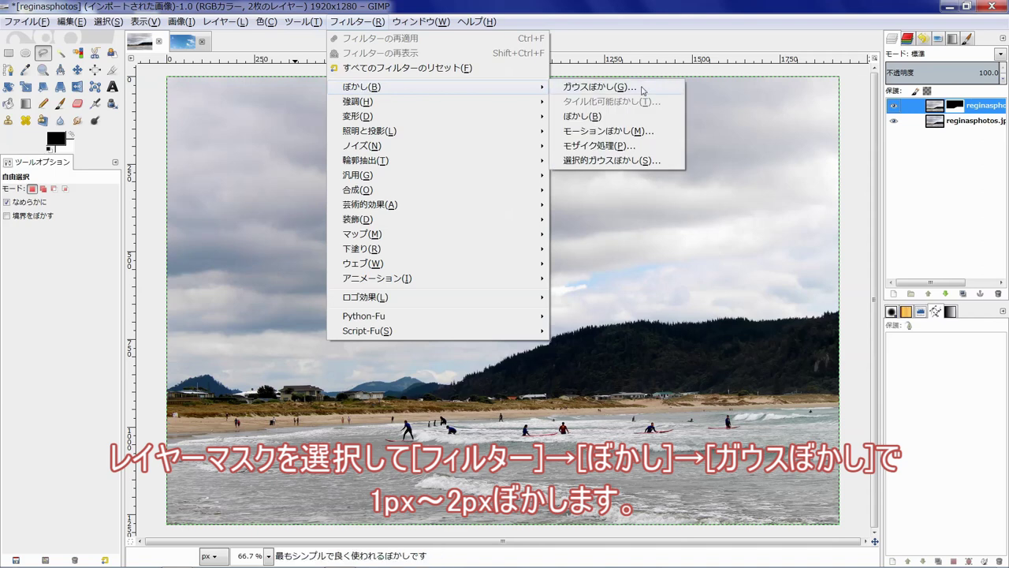
{"action": "left_click", "coordinate": [607, 91]}
{"action": "scroll", "coordinate": [485, 360], "scroll_direction": "down", "scroll_amount": 5}
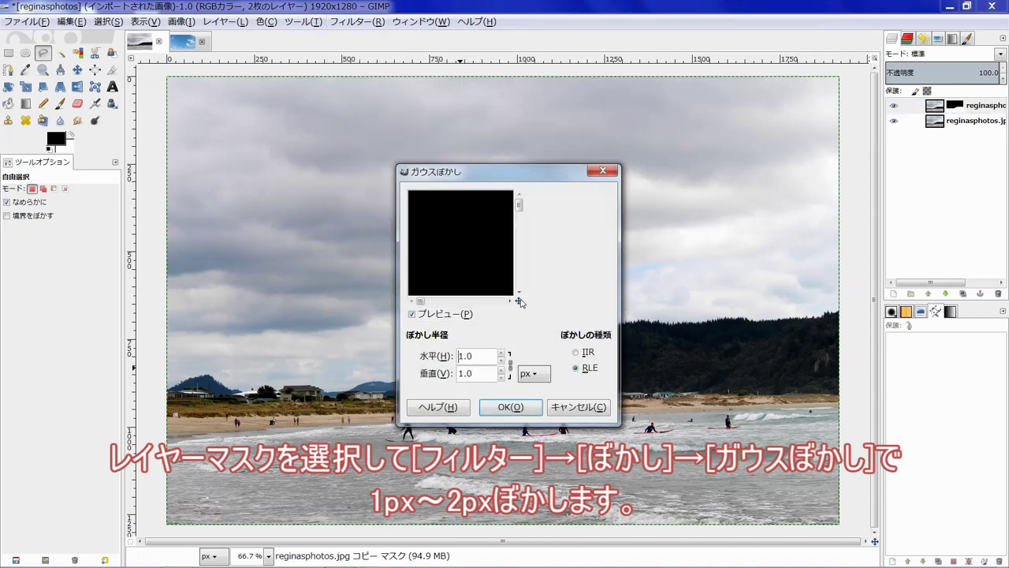
{"action": "left_click_drag", "start_coordinate": [520, 301], "coordinate": [541, 335]}
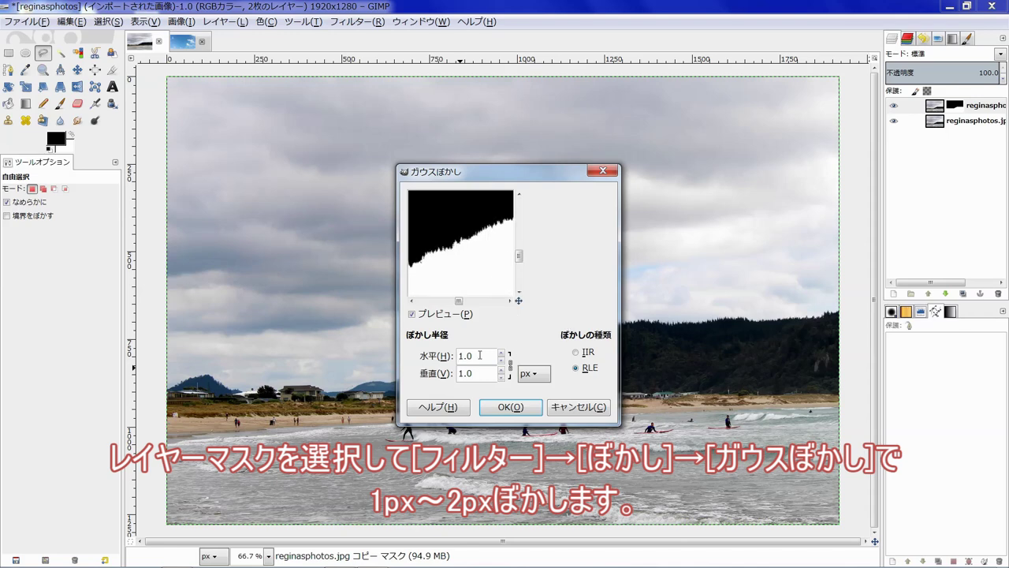
{"action": "left_click", "coordinate": [508, 406]}
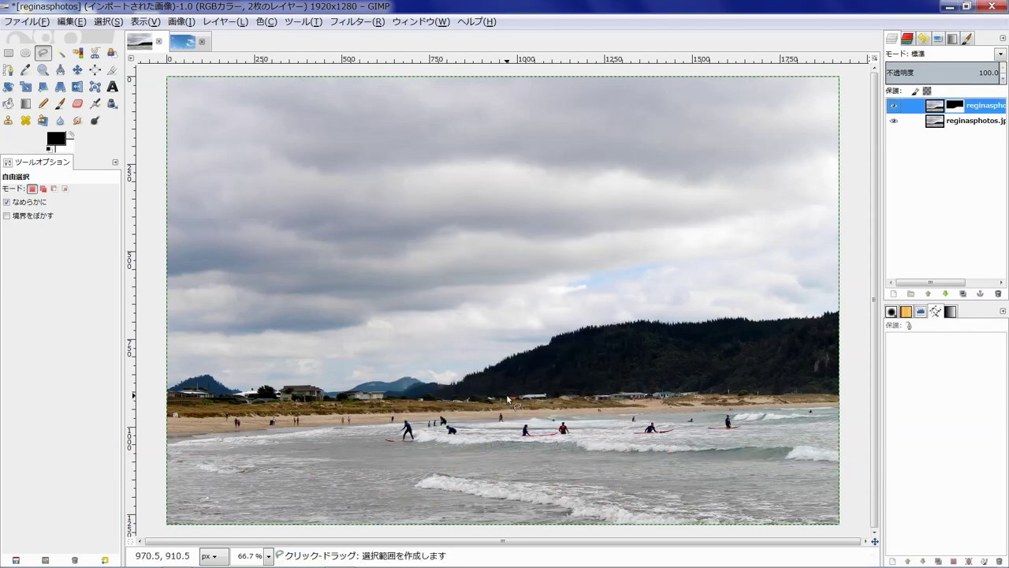
Step: Bring the blue cloudy sky image into the beach photo as a layer beneath the masked copy
{"action": "left_click", "coordinate": [183, 44]}
{"action": "left_click_drag", "start_coordinate": [146, 45], "coordinate": [485, 268]}
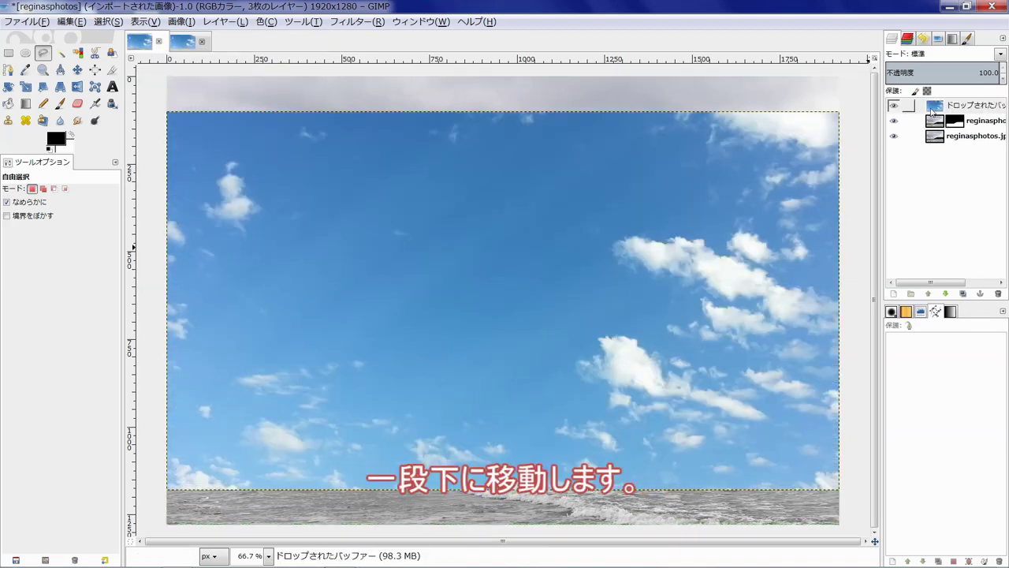
{"action": "left_click_drag", "start_coordinate": [933, 107], "coordinate": [932, 132]}
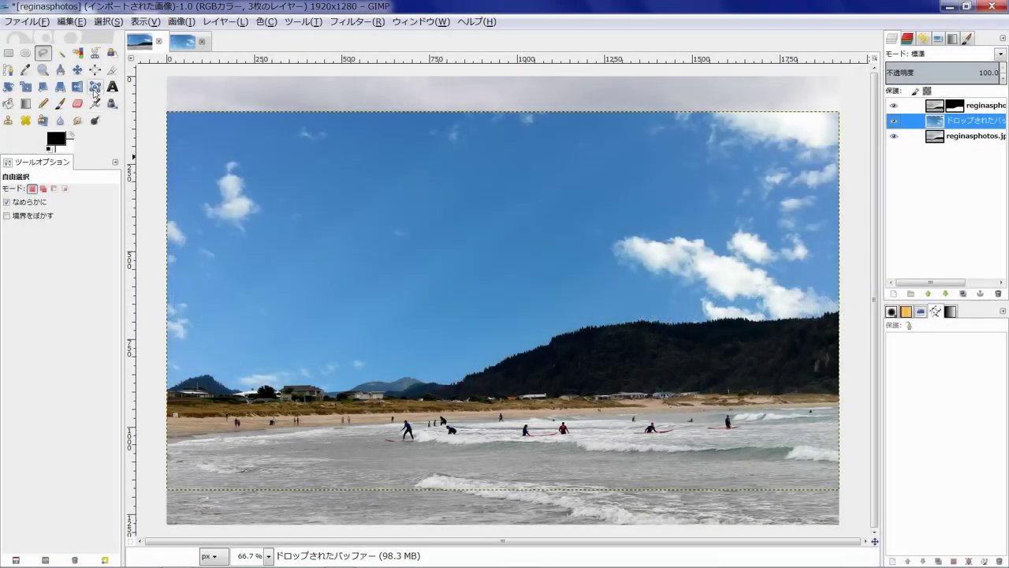
Step: Nudge the sky layer upward with the Move tool until its clouds fill the sky
{"action": "left_click", "coordinate": [77, 70]}
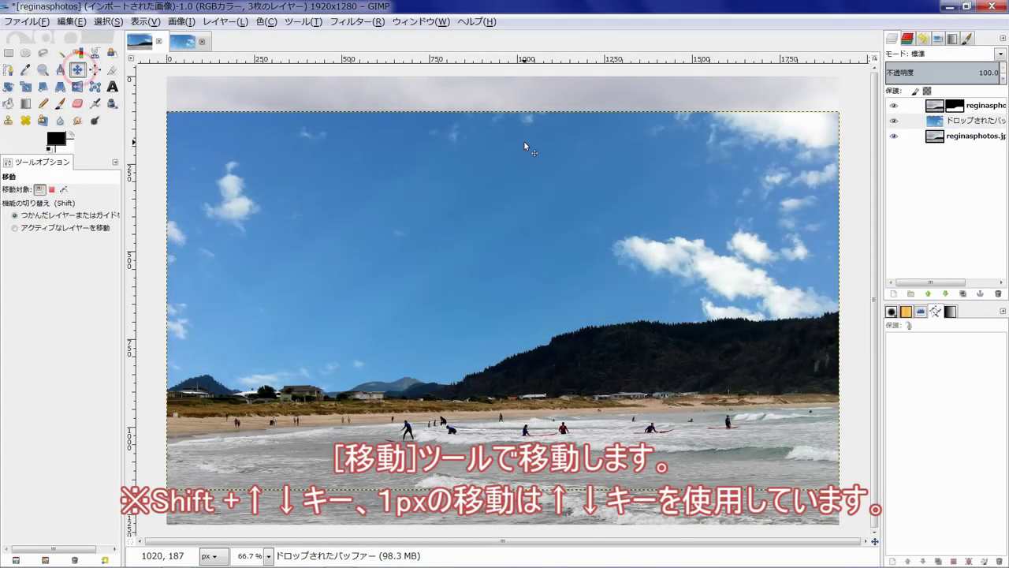
{"action": "key", "text": "shift+Up"}
{"action": "key", "text": "shift+Up"}
{"action": "key", "text": "shift+Up"}
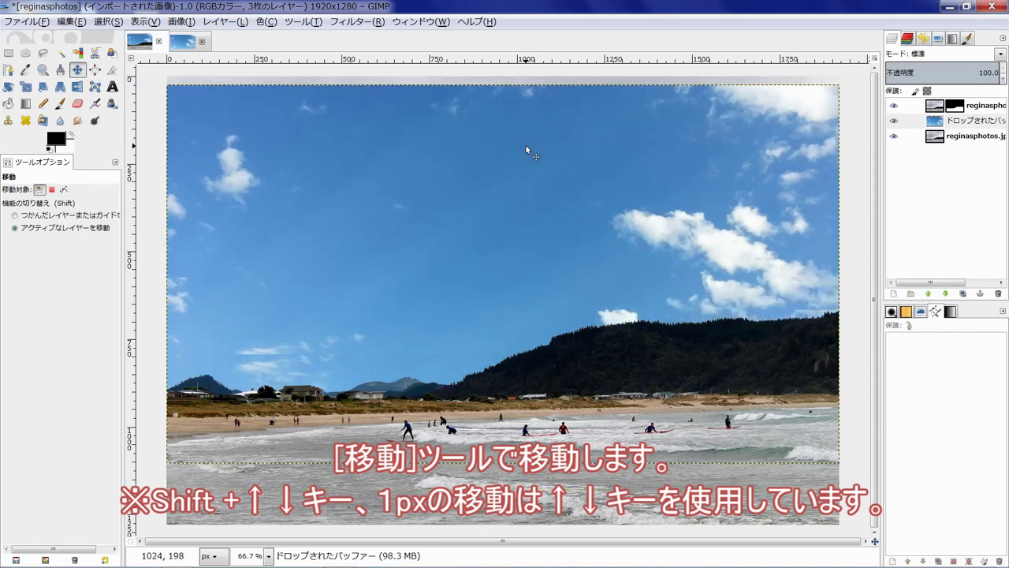
{"action": "key", "text": "shift+Up"}
{"action": "key", "text": "shift+Up"}
{"action": "key", "text": "shift+Up"}
{"action": "key", "text": "shift+Up"}
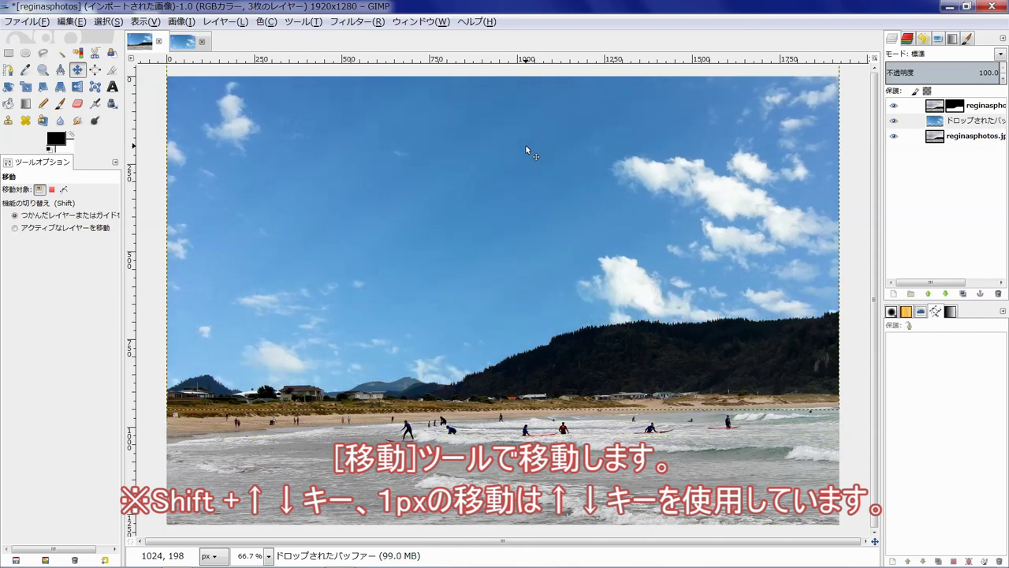
{"action": "key", "text": "Up"}
{"action": "key", "text": "Up"}
{"action": "key", "text": "Up"}
{"action": "key", "text": "Up"}
{"action": "key", "text": "Up"}
{"action": "key", "text": "Up"}
{"action": "key", "text": "Up"}
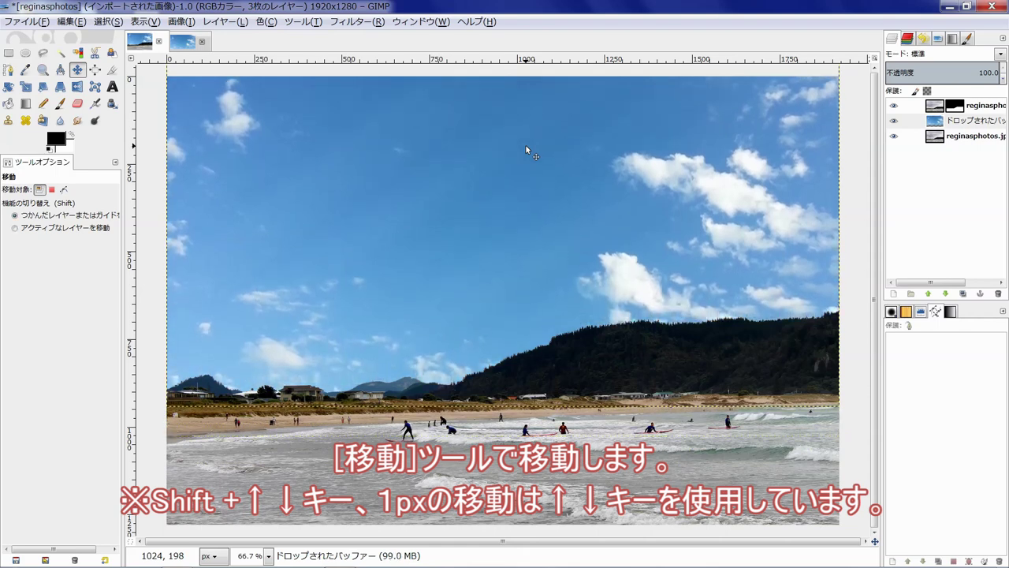
{"action": "key", "text": "Up"}
{"action": "key", "text": "Up"}
{"action": "key", "text": "Up"}
{"action": "key", "text": "Up"}
{"action": "key", "text": "Up"}
{"action": "key", "text": "Up"}
{"action": "key", "text": "Up"}
{"action": "key", "text": "Up"}
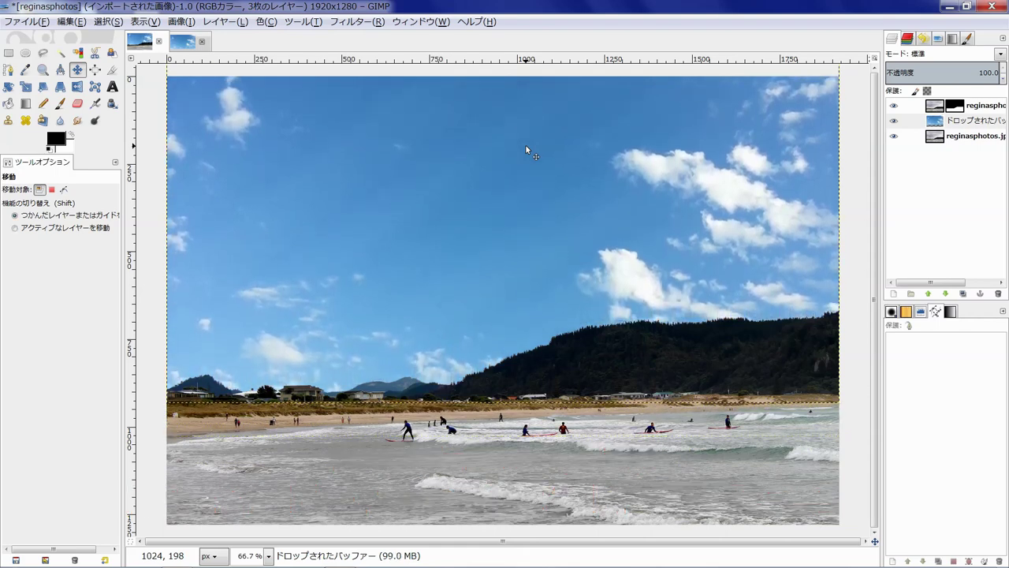
{"action": "key", "text": "Up"}
{"action": "key", "text": "Up"}
{"action": "key", "text": "Up"}
{"action": "key", "text": "Up"}
{"action": "key", "text": "Up"}
{"action": "key", "text": "Up"}
{"action": "key", "text": "Up"}
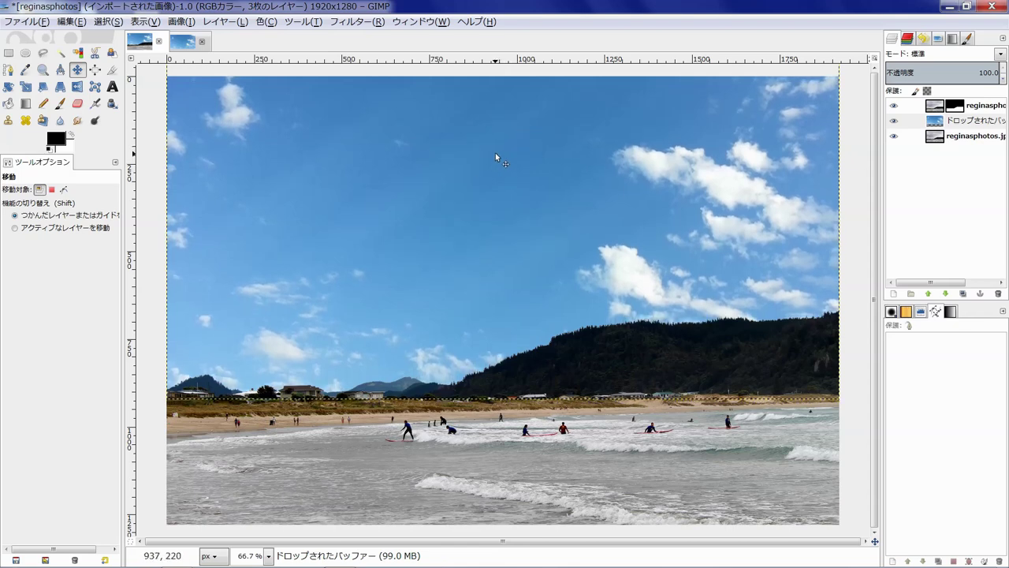
{"action": "left_click", "coordinate": [213, 21]}
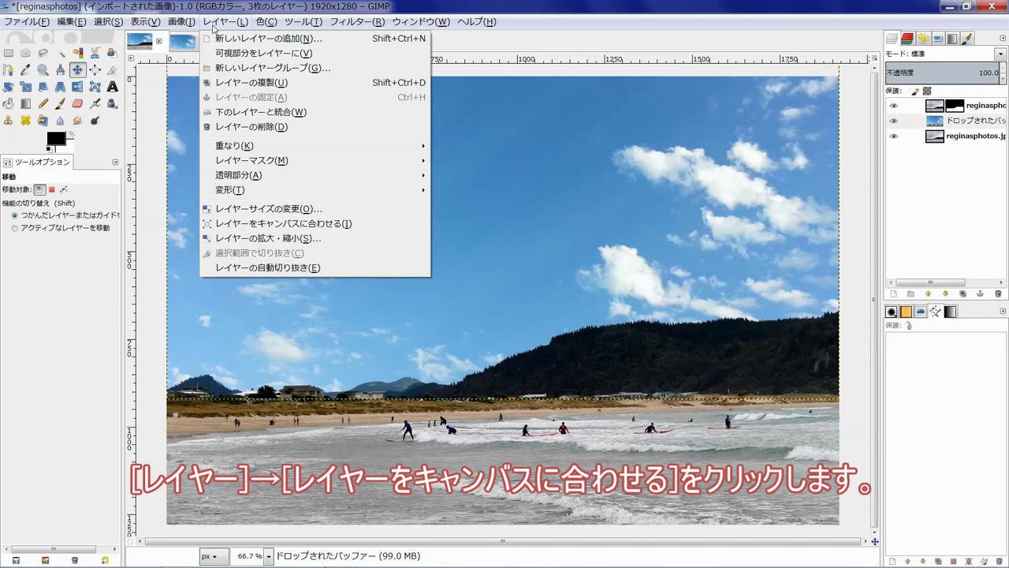
{"action": "left_click", "coordinate": [280, 223]}
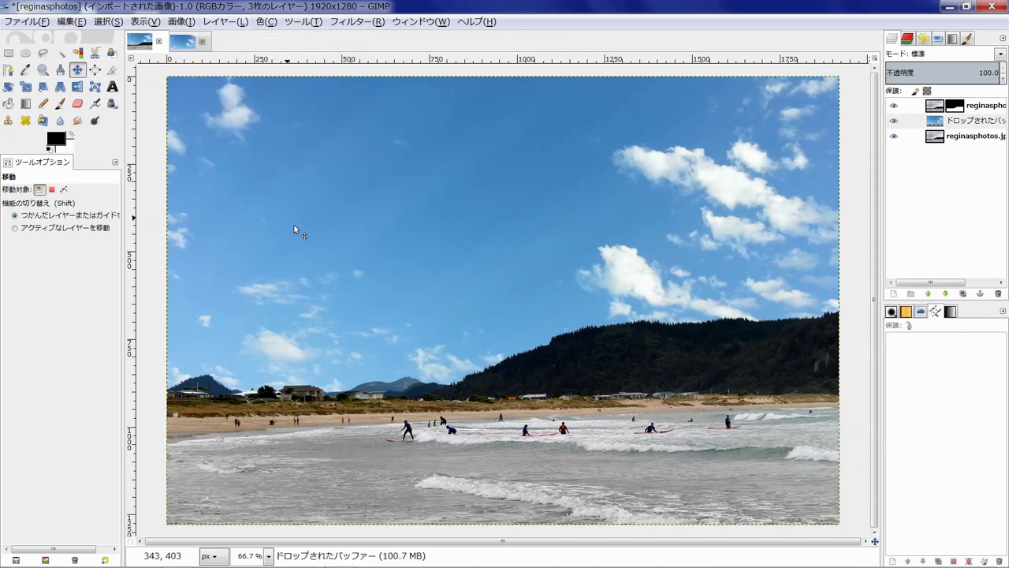
{"action": "scroll", "coordinate": [339, 394], "scroll_direction": "up", "scroll_amount": 1}
{"action": "scroll", "coordinate": [338, 393], "scroll_direction": "up", "scroll_amount": 3}
{"action": "scroll", "coordinate": [339, 393], "scroll_direction": "up", "scroll_amount": 3}
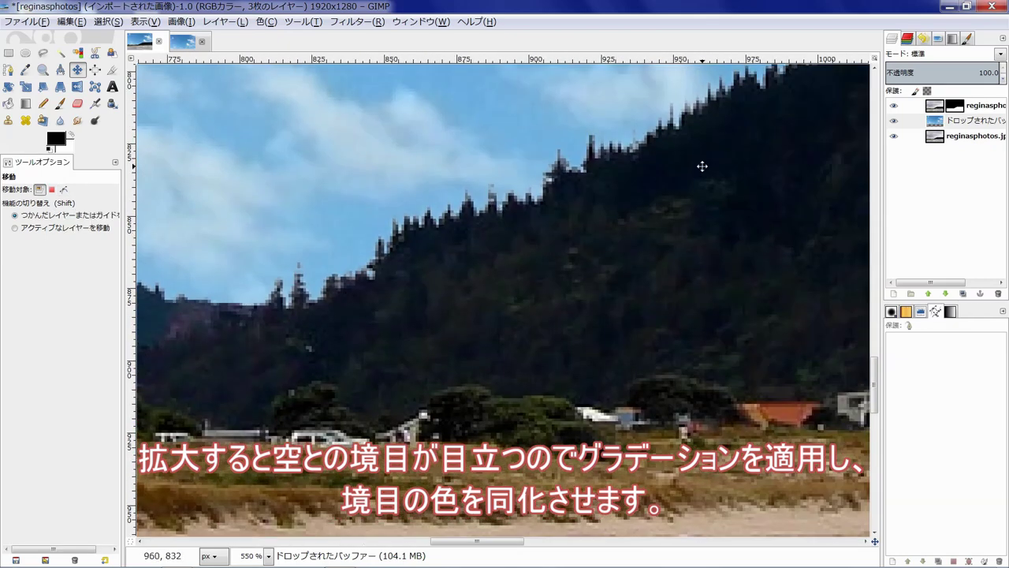
{"action": "scroll", "coordinate": [524, 297], "scroll_direction": "up", "scroll_amount": 1}
{"action": "scroll", "coordinate": [608, 237], "scroll_direction": "up", "scroll_amount": 1}
{"action": "scroll", "coordinate": [630, 221], "scroll_direction": "up", "scroll_amount": 2}
{"action": "scroll", "coordinate": [555, 231], "scroll_direction": "up", "scroll_amount": 1}
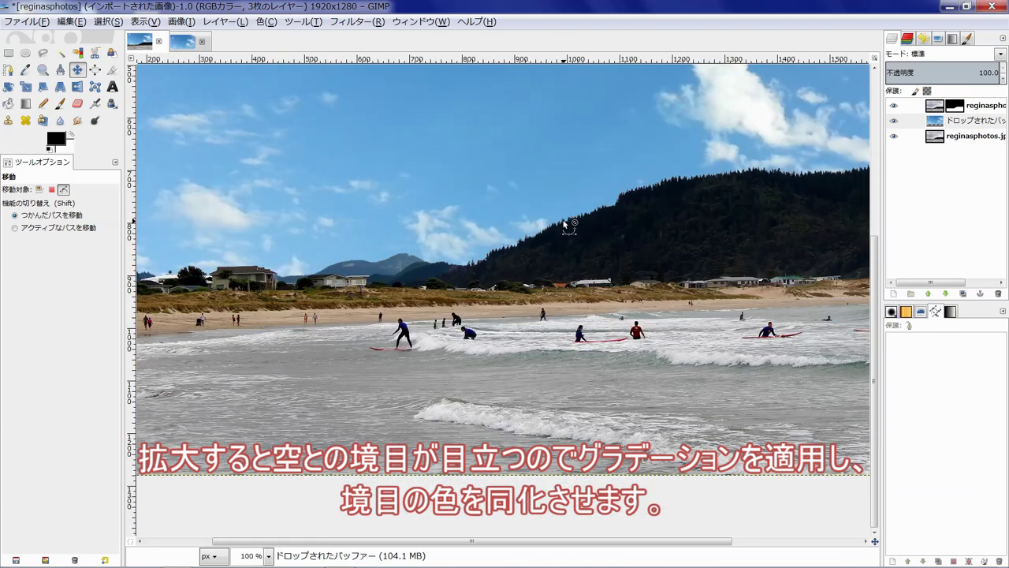
{"action": "scroll", "coordinate": [564, 223], "scroll_direction": "down", "scroll_amount": 1}
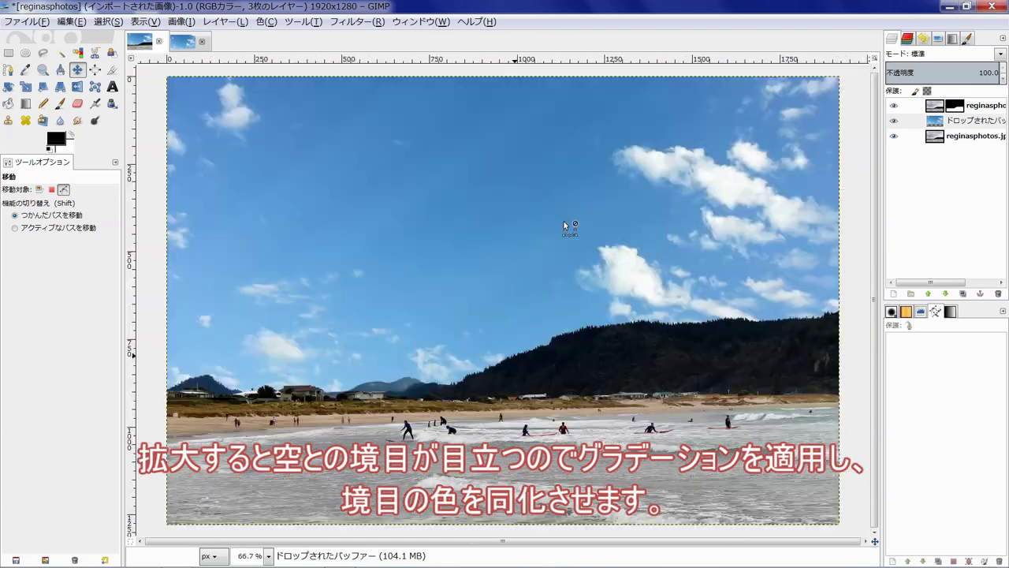
Step: Set the foreground colour to pale sky blue b8dcf8, sampled from the sky and lightened
{"action": "left_click", "coordinate": [55, 139]}
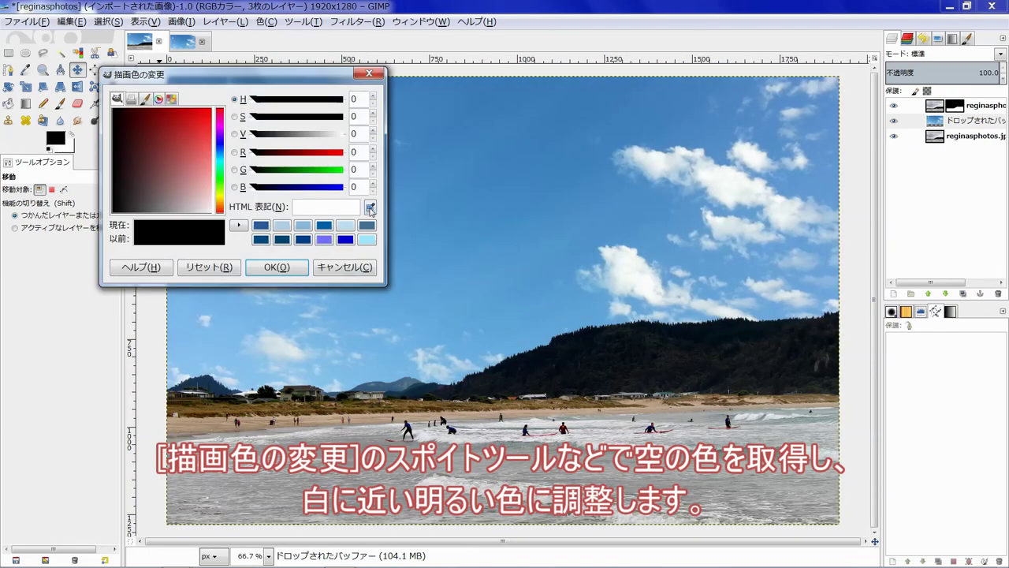
{"action": "left_click", "coordinate": [369, 207]}
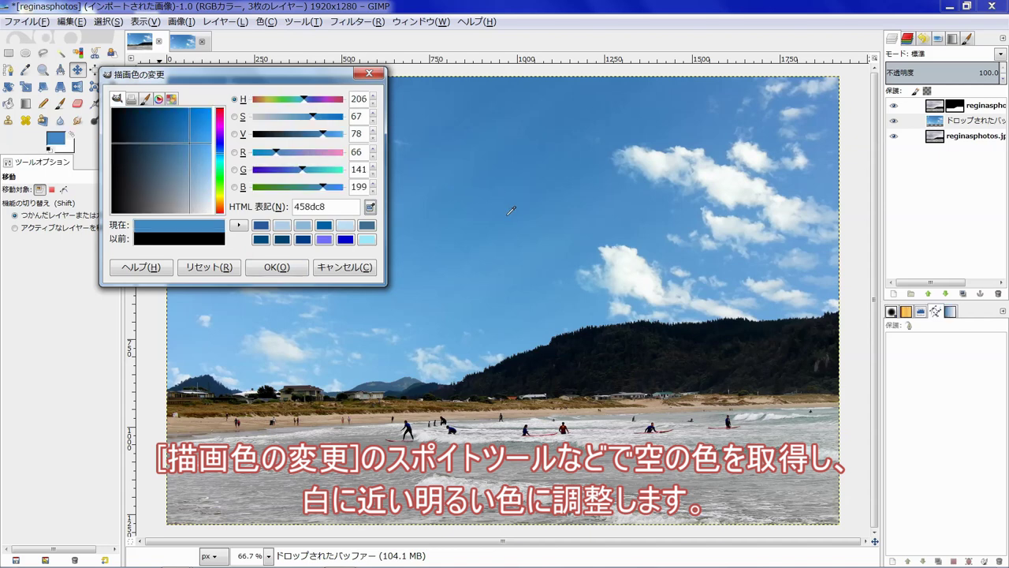
{"action": "left_click_drag", "start_coordinate": [463, 195], "coordinate": [516, 247]}
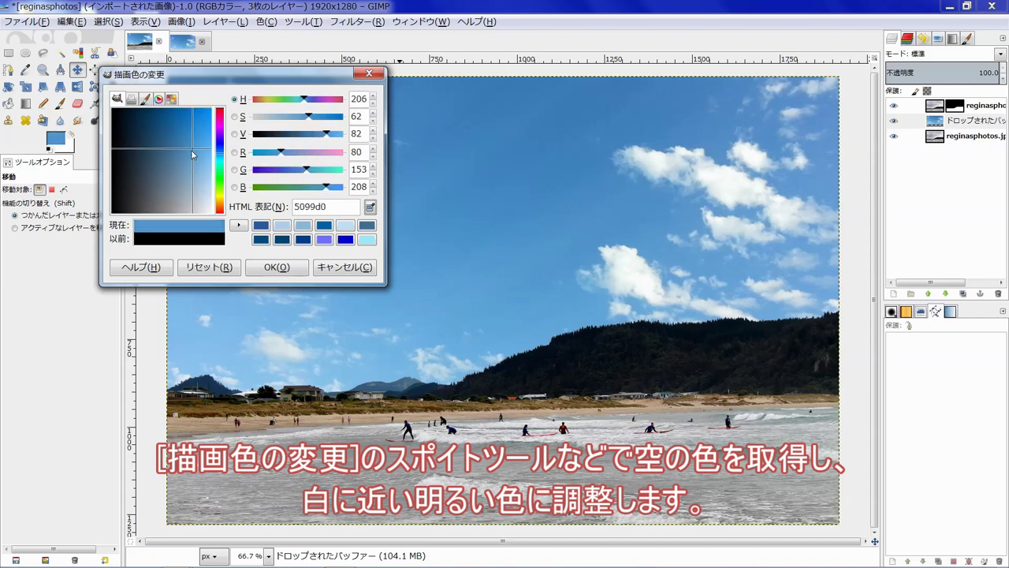
{"action": "left_click_drag", "start_coordinate": [191, 149], "coordinate": [211, 190]}
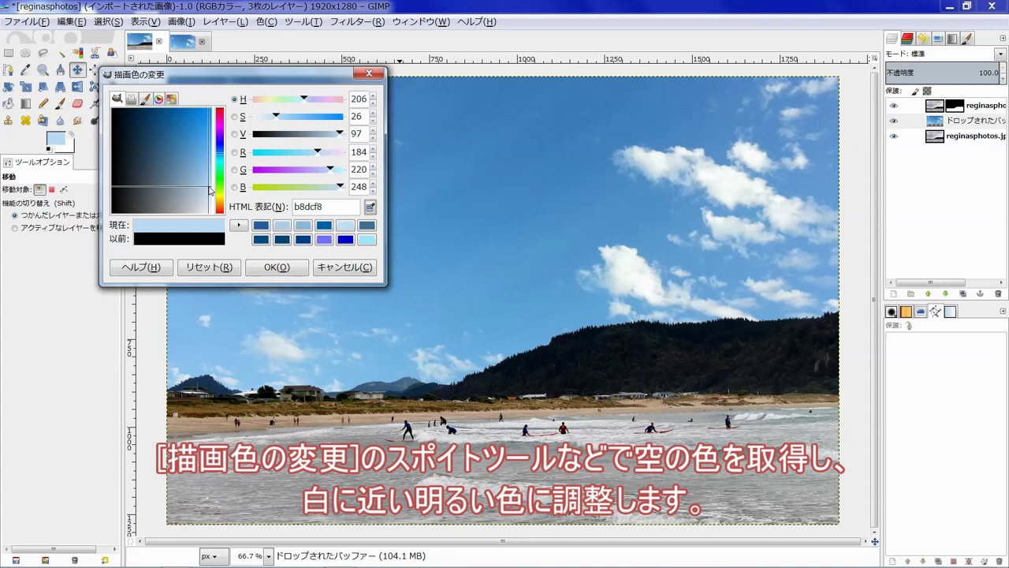
{"action": "left_click", "coordinate": [286, 267]}
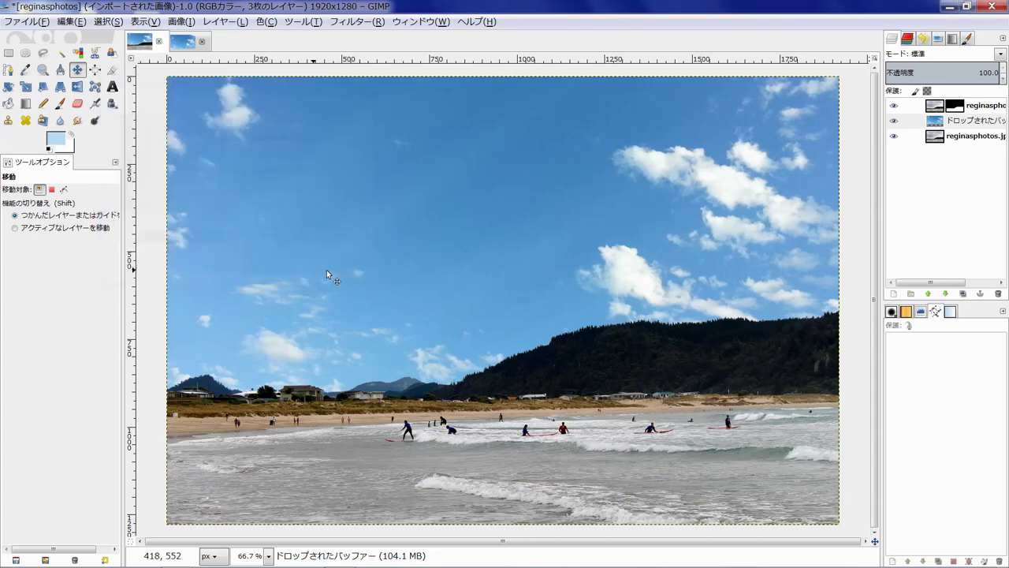
Step: Add a new layer filled with the pale blue and place it beneath the sky layer
{"action": "left_click", "coordinate": [892, 293]}
{"action": "left_click", "coordinate": [899, 398]}
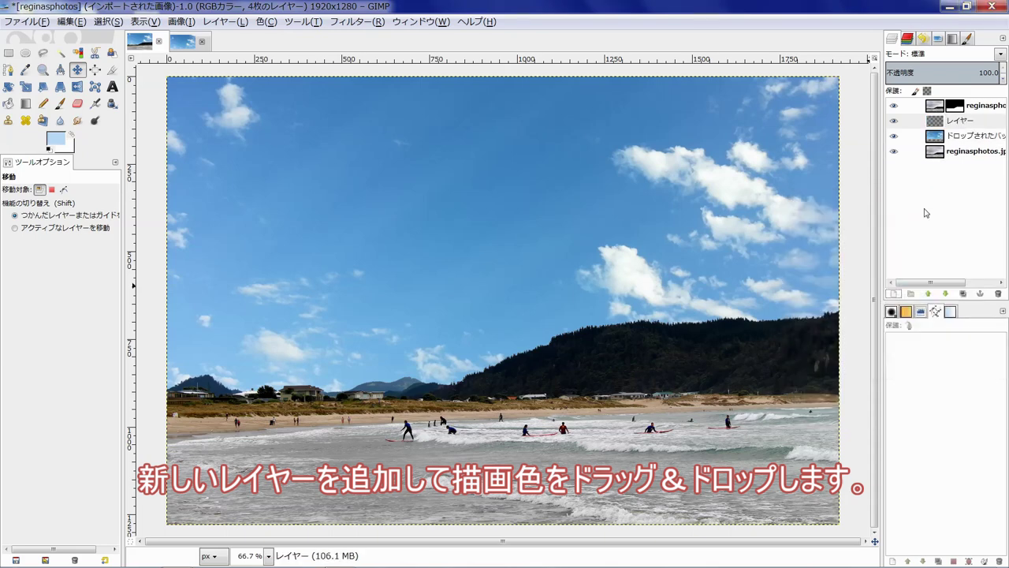
{"action": "left_click_drag", "start_coordinate": [53, 146], "coordinate": [436, 138]}
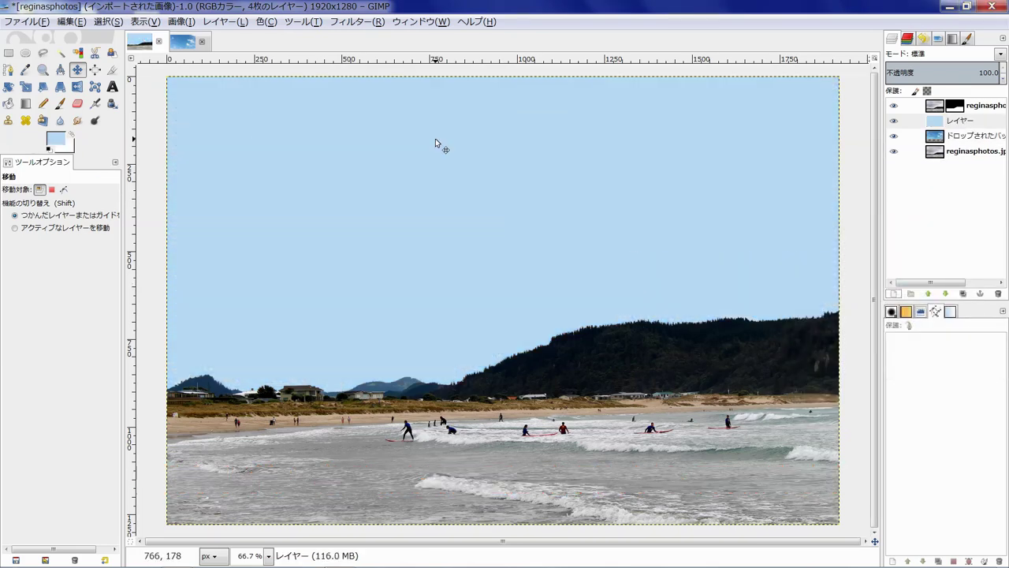
{"action": "left_click", "coordinate": [938, 122]}
{"action": "left_click_drag", "start_coordinate": [940, 125], "coordinate": [938, 142]}
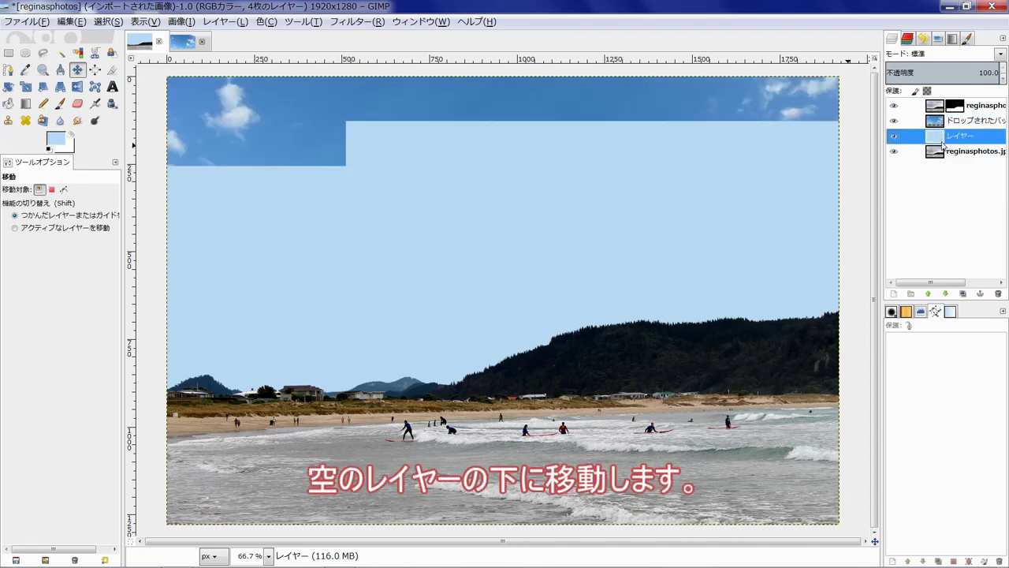
Step: Give the sky layer a white layer mask and reset colours to black and white
{"action": "right_click", "coordinate": [937, 128]}
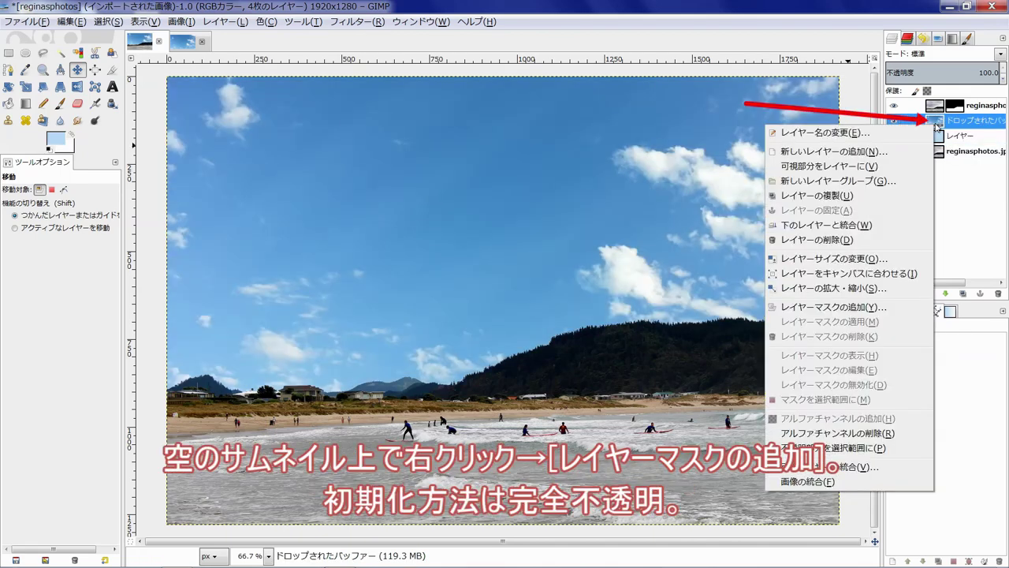
{"action": "left_click", "coordinate": [851, 307]}
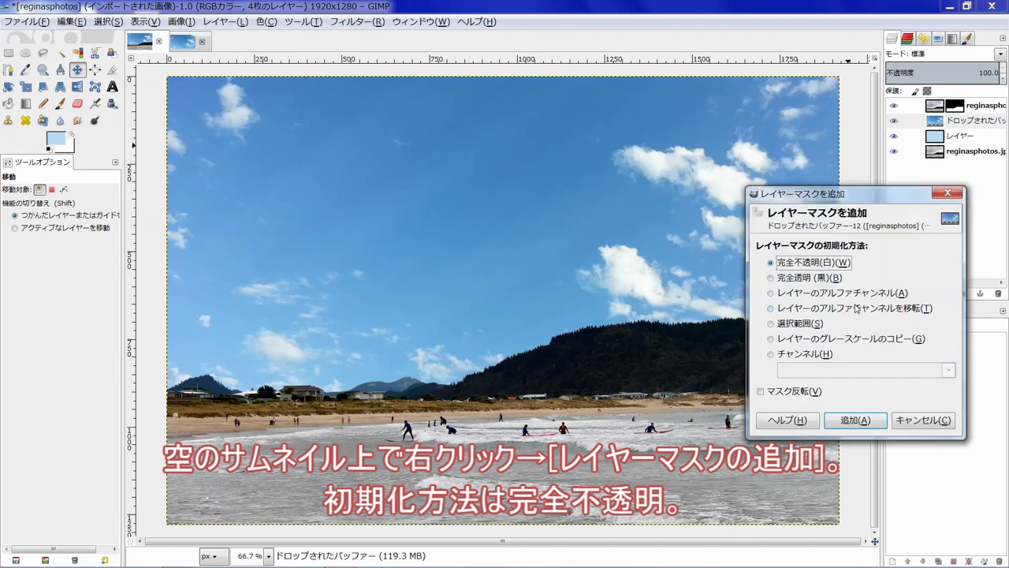
{"action": "left_click", "coordinate": [855, 419]}
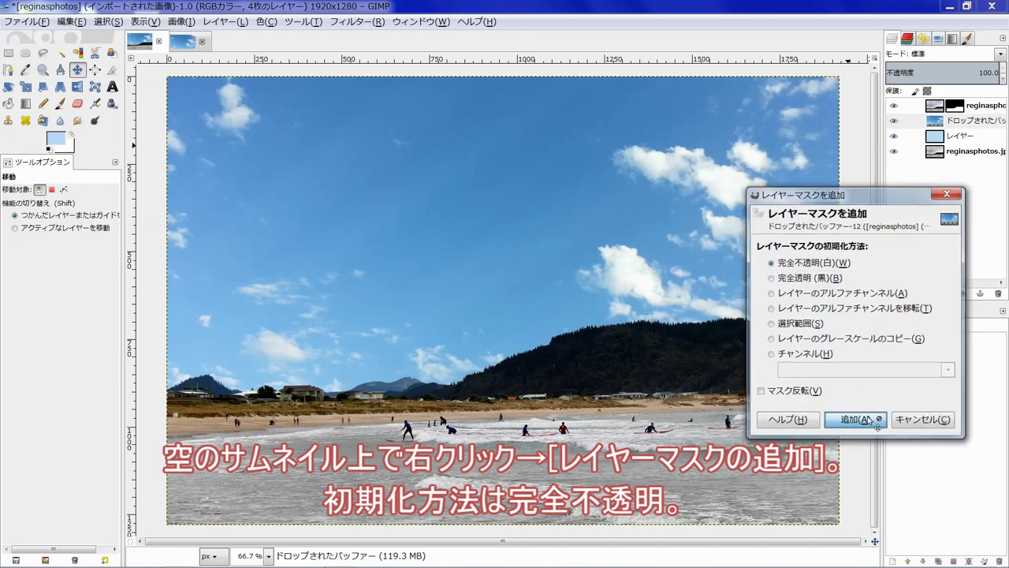
{"action": "left_click", "coordinate": [49, 150]}
Step: Select the Blend tool with the FG to Transparent gradient and Linear shape
{"action": "left_click", "coordinate": [25, 103]}
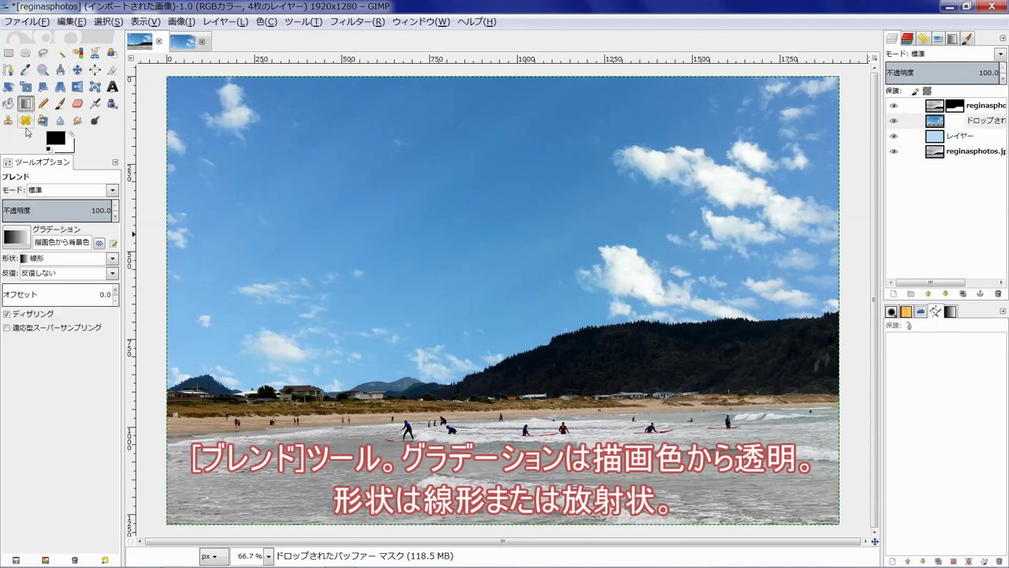
{"action": "left_click", "coordinate": [11, 236]}
{"action": "left_click", "coordinate": [22, 260]}
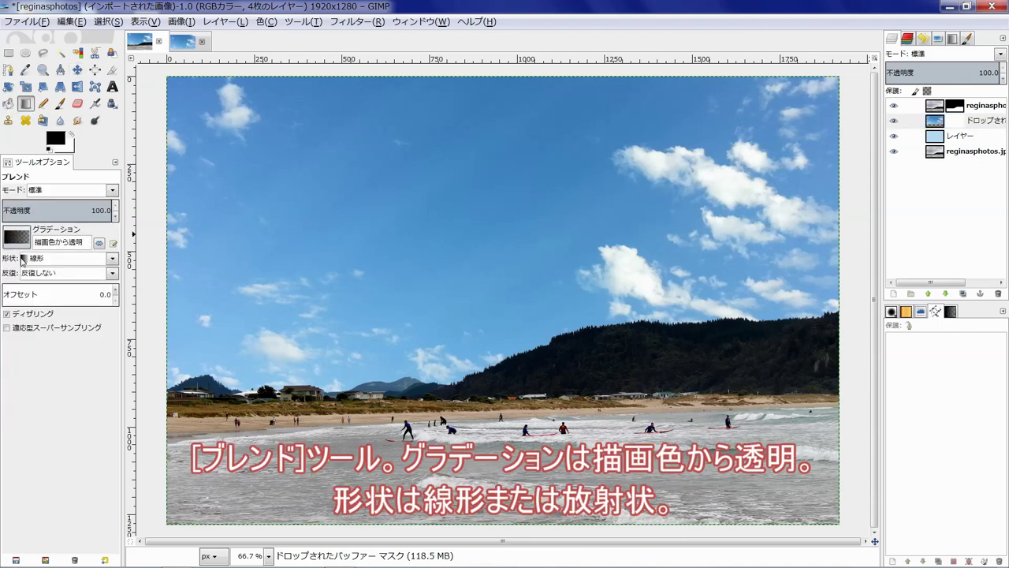
{"action": "left_click", "coordinate": [113, 259]}
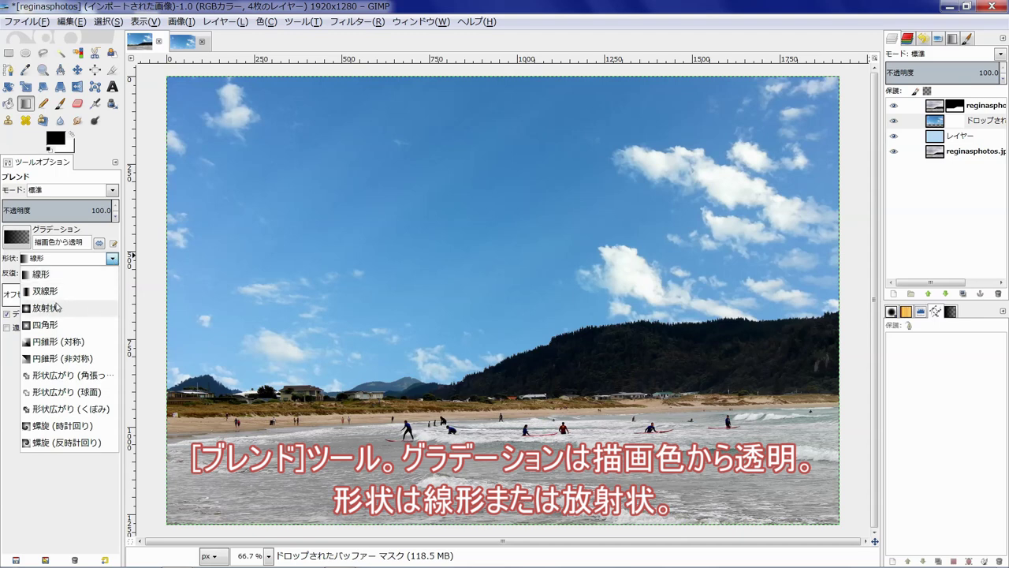
{"action": "left_click", "coordinate": [61, 276]}
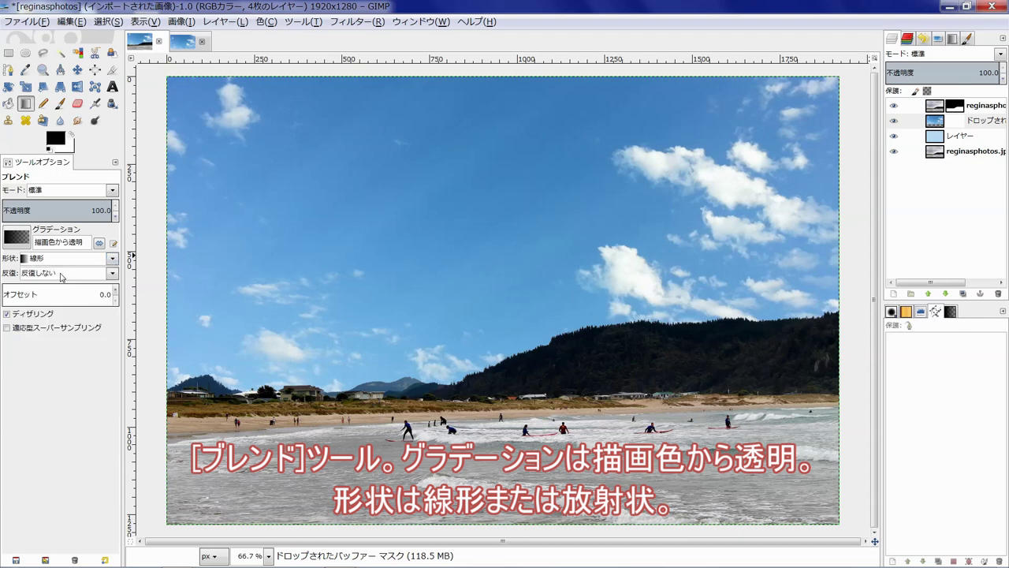
Step: Draw a vertical gradient upward from the photo's bottom onto the sky layer's mask
{"action": "key", "text": "minus"}
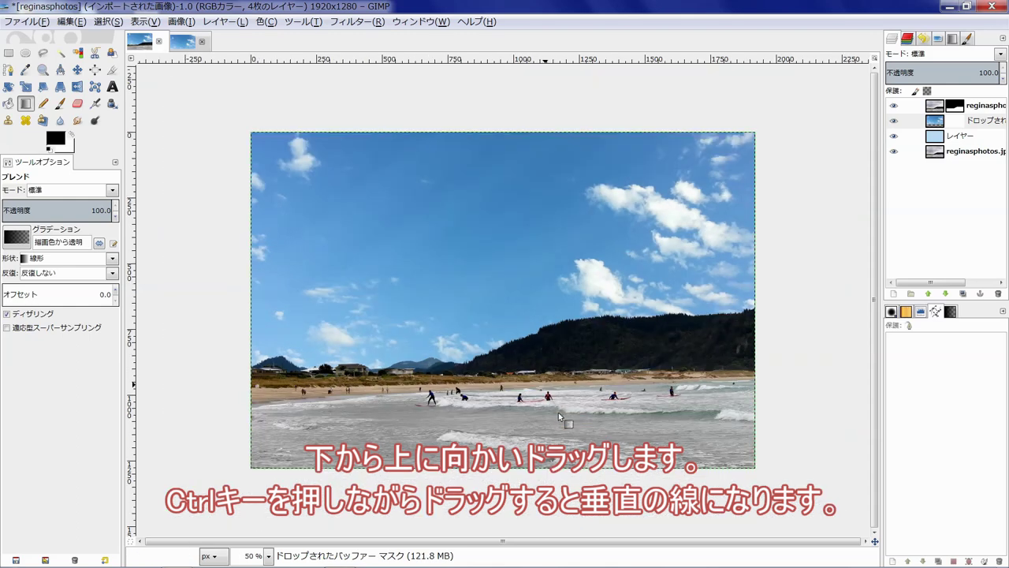
{"action": "left_click_drag", "start_coordinate": [521, 473], "coordinate": [507, 355]}
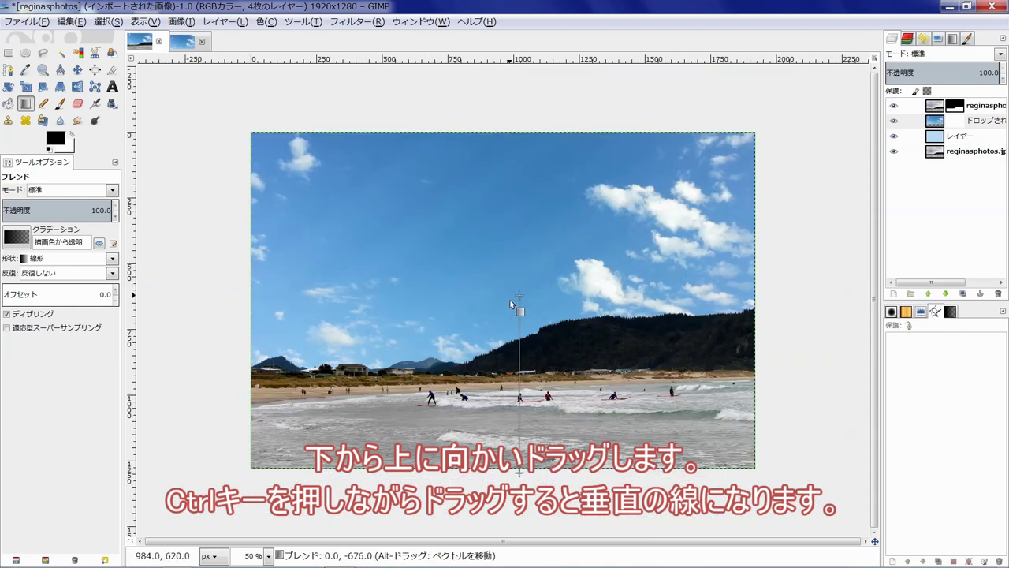
{"action": "mouse_move", "coordinate": [510, 300]}
{"action": "left_mouse_down"}
{"action": "mouse_move", "coordinate": [444, 302]}
{"action": "mouse_move", "coordinate": [571, 288]}
{"action": "mouse_move", "coordinate": [545, 284]}
{"action": "mouse_move", "coordinate": [540, 327]}
{"action": "mouse_move", "coordinate": [530, 295]}
{"action": "mouse_move", "coordinate": [510, 299]}
{"action": "mouse_move", "coordinate": [512, 275]}
{"action": "left_mouse_up"}
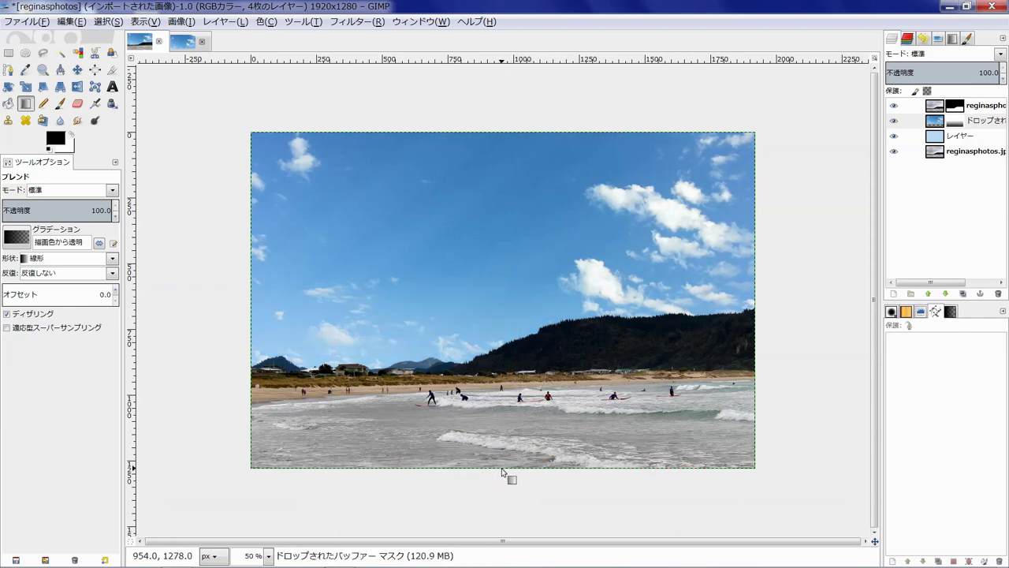
{"action": "left_click_drag", "start_coordinate": [505, 469], "coordinate": [507, 256]}
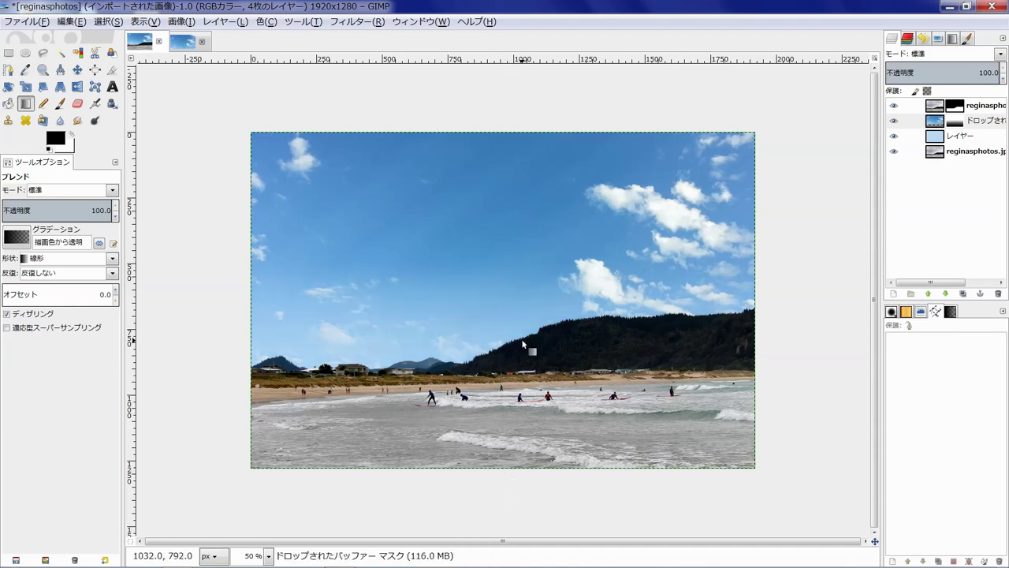
{"action": "key", "text": "plus"}
{"action": "key", "text": "minus"}
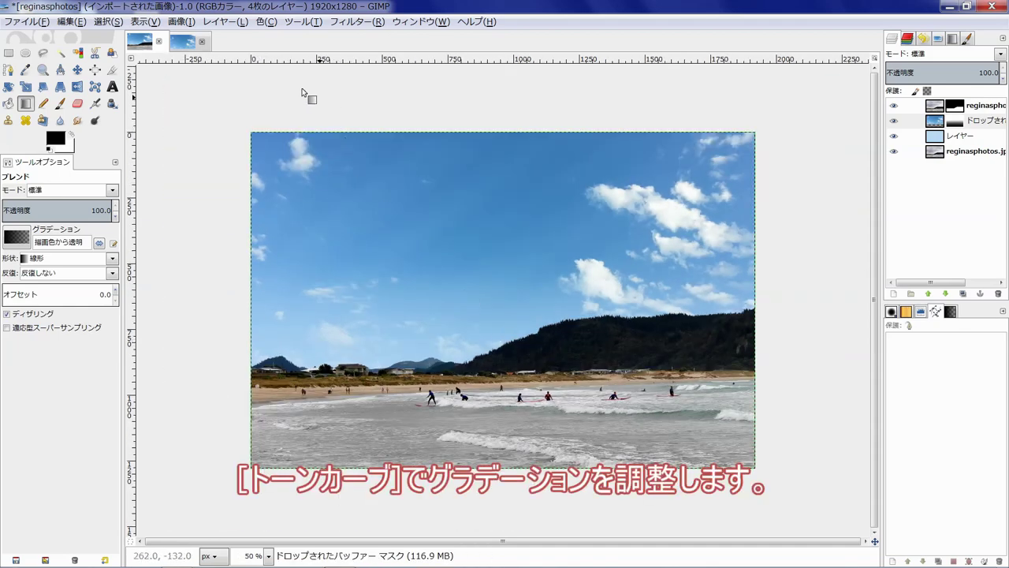
Step: Lift the sky mask's tone curve at its midpoint so deeper blue reaches toward the hills
{"action": "left_click", "coordinate": [267, 21]}
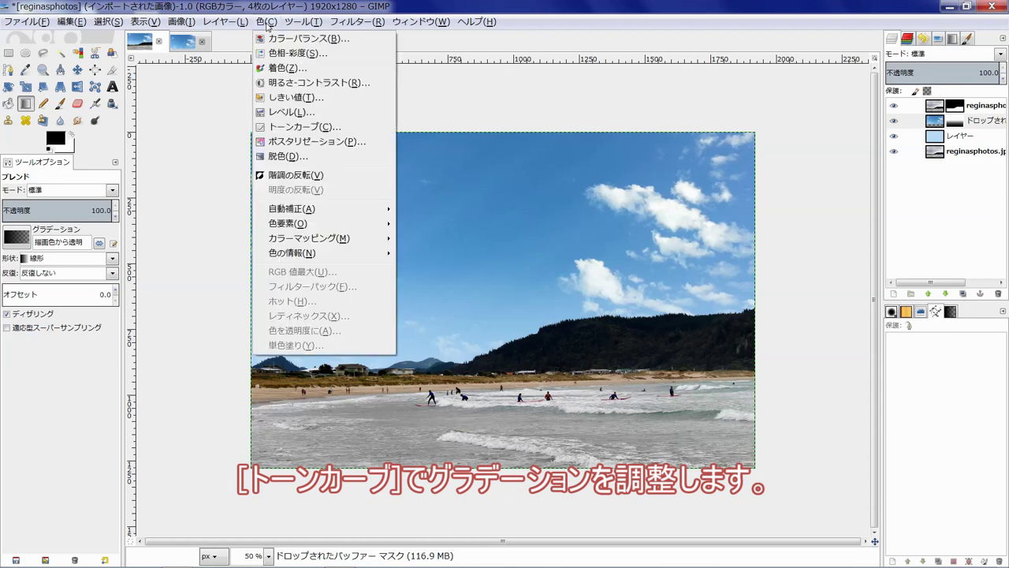
{"action": "left_click", "coordinate": [304, 118]}
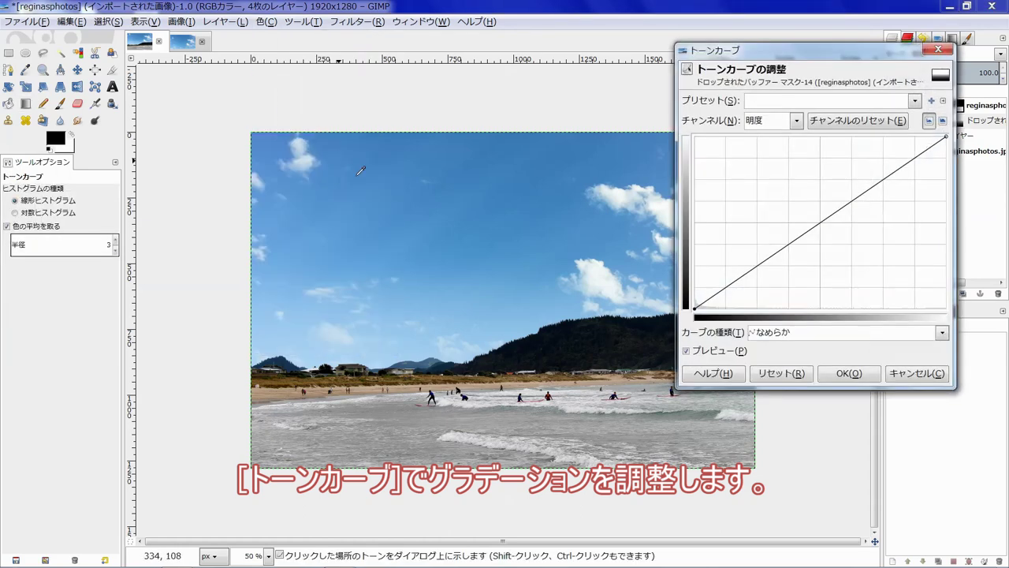
{"action": "mouse_move", "coordinate": [822, 223]}
{"action": "left_mouse_down"}
{"action": "mouse_move", "coordinate": [872, 277]}
{"action": "mouse_move", "coordinate": [754, 153]}
{"action": "mouse_move", "coordinate": [857, 270]}
{"action": "mouse_move", "coordinate": [804, 209]}
{"action": "mouse_move", "coordinate": [814, 215]}
{"action": "left_mouse_up"}
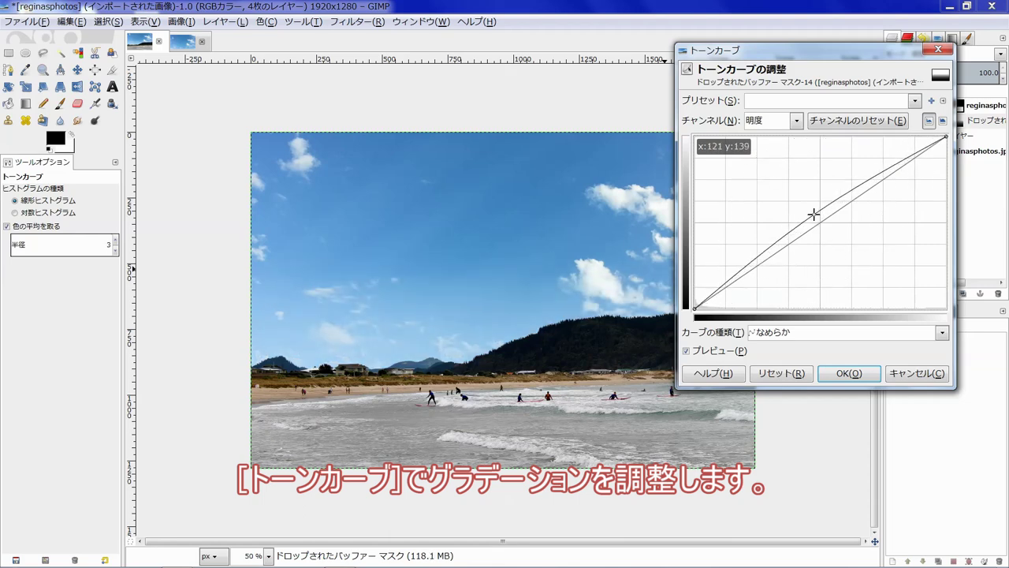
{"action": "left_click", "coordinate": [846, 373]}
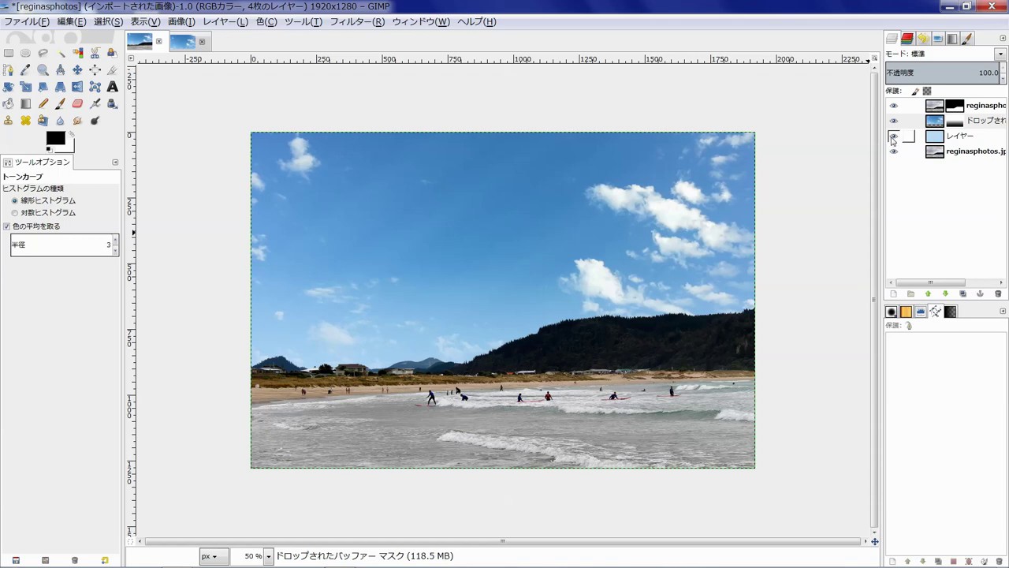
{"action": "left_click", "coordinate": [893, 137]}
{"action": "left_click", "coordinate": [894, 136]}
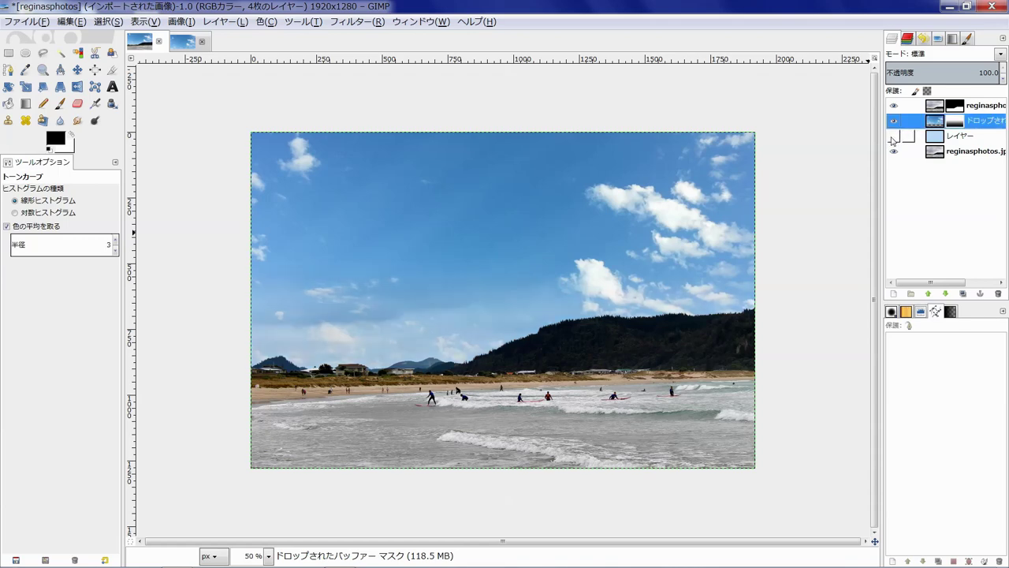
{"action": "left_click", "coordinate": [893, 138]}
{"action": "left_click", "coordinate": [893, 137]}
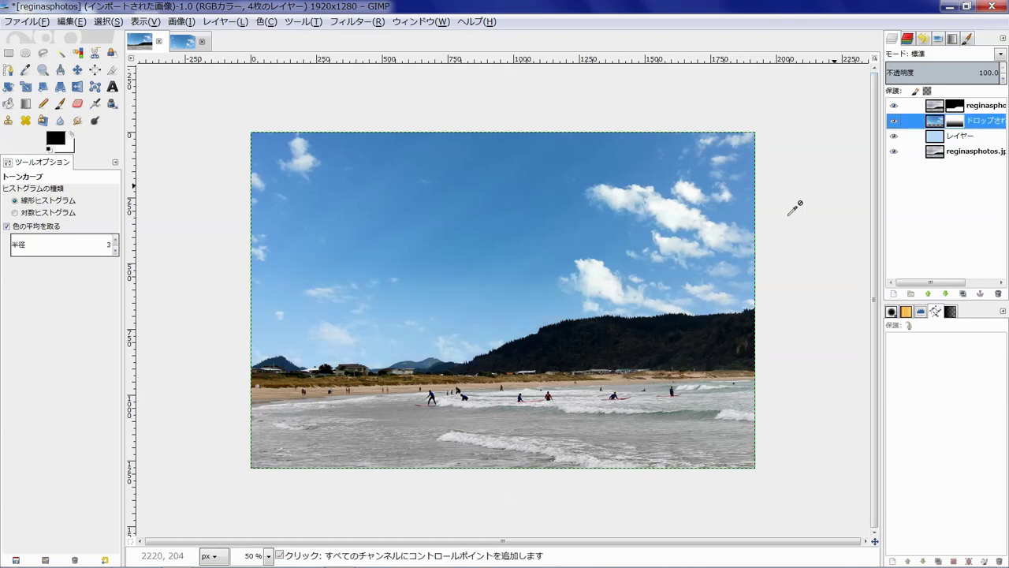
{"action": "scroll", "coordinate": [575, 335], "scroll_direction": "up", "scroll_amount": 2, "text": "ctrl"}
{"action": "scroll", "coordinate": [576, 335], "scroll_direction": "up", "scroll_amount": 3, "text": "ctrl"}
{"action": "scroll", "coordinate": [575, 335], "scroll_direction": "up", "scroll_amount": 1, "text": "ctrl"}
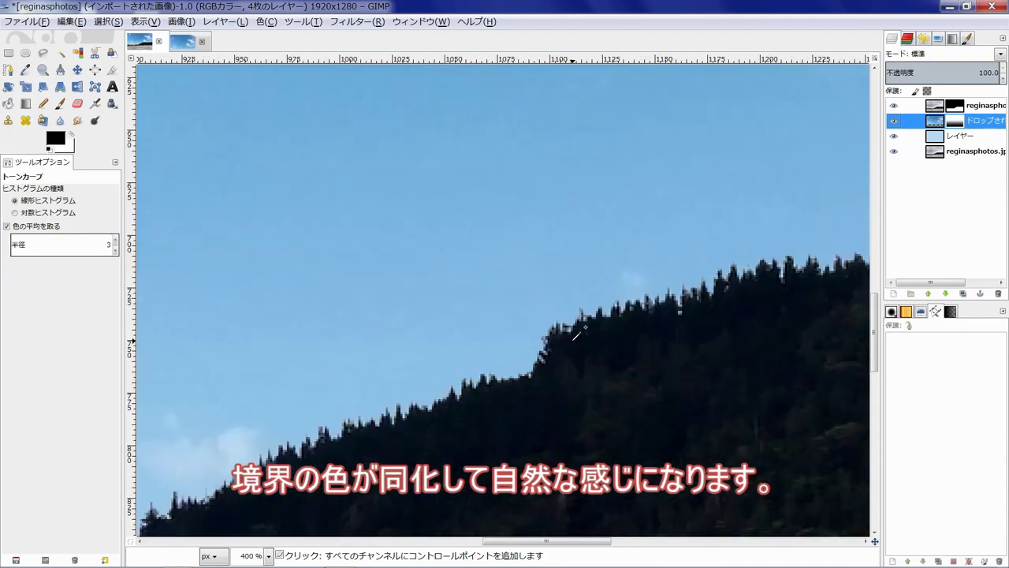
{"action": "scroll", "coordinate": [575, 335], "scroll_direction": "down", "scroll_amount": 3, "text": "ctrl"}
{"action": "scroll", "coordinate": [575, 338], "scroll_direction": "down", "scroll_amount": 1, "text": "ctrl"}
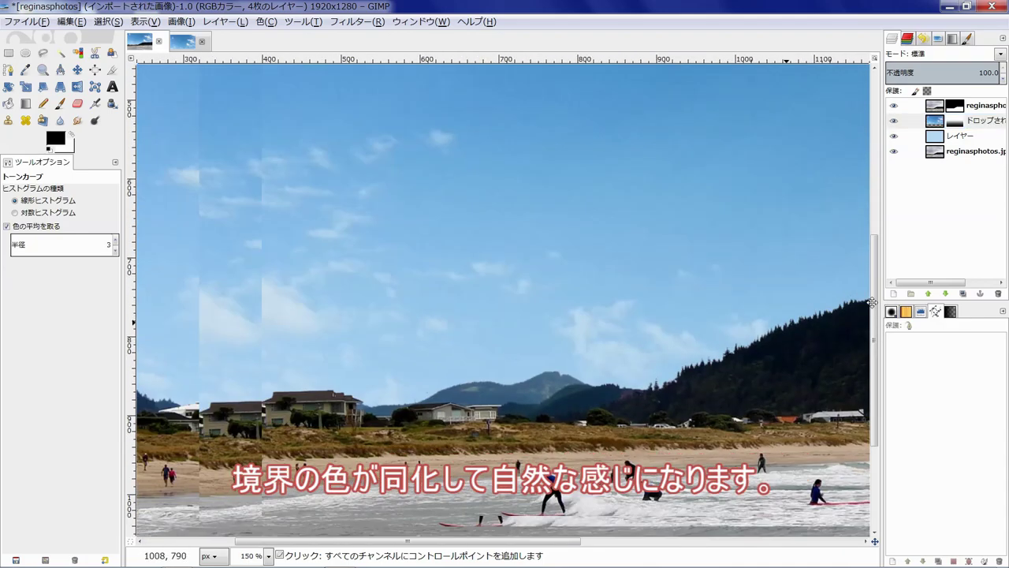
{"action": "scroll", "coordinate": [476, 387], "scroll_direction": "up", "scroll_amount": 3, "text": "ctrl"}
{"action": "scroll", "coordinate": [476, 387], "scroll_direction": "up", "scroll_amount": 2, "text": "ctrl"}
{"action": "scroll", "coordinate": [476, 387], "scroll_direction": "down", "scroll_amount": 1, "text": "ctrl"}
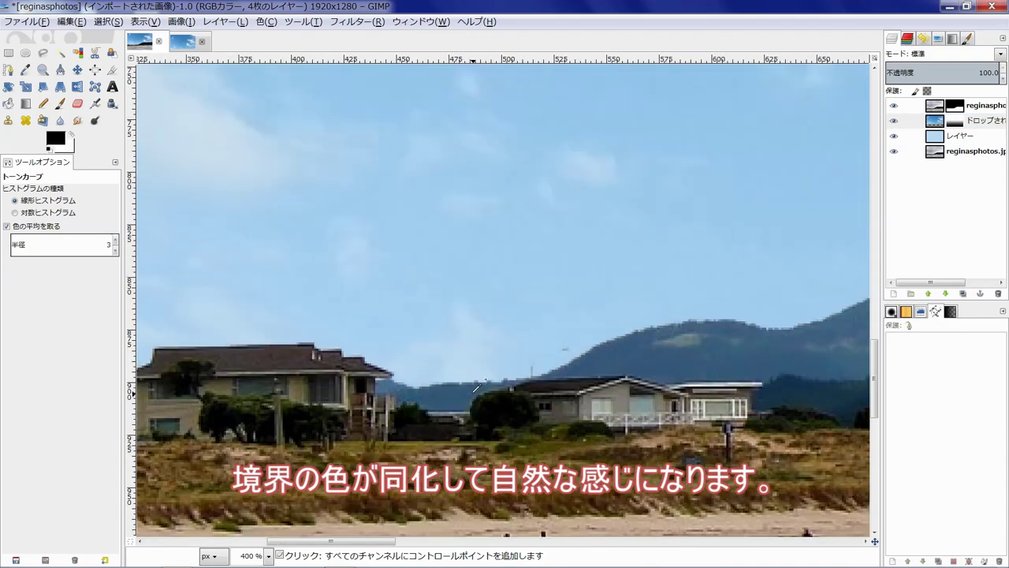
{"action": "left_click_drag", "start_coordinate": [477, 387], "coordinate": [291, 380]}
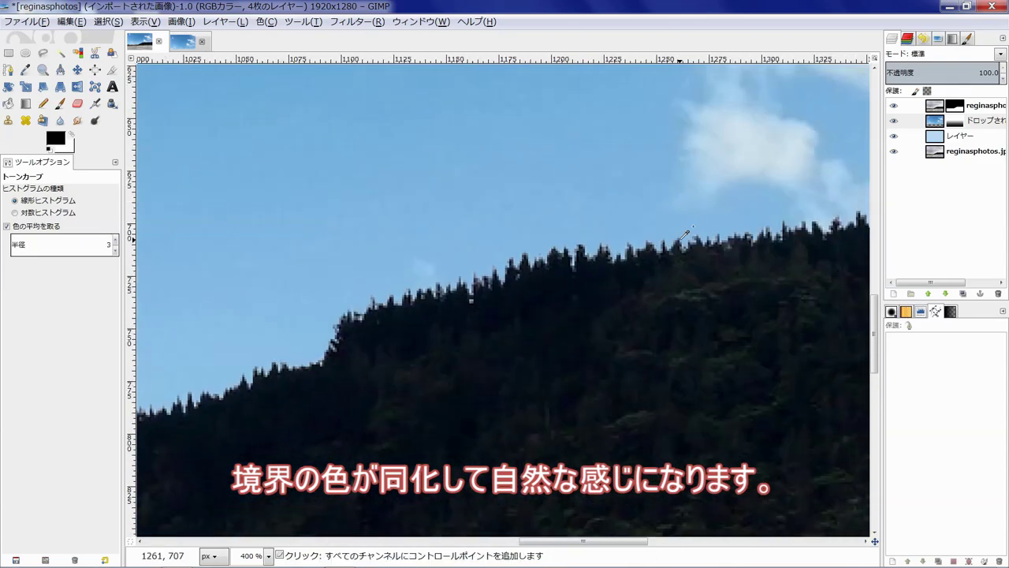
{"action": "scroll", "coordinate": [686, 235], "scroll_direction": "down", "scroll_amount": 1, "text": "ctrl"}
{"action": "scroll", "coordinate": [686, 234], "scroll_direction": "down", "scroll_amount": 2, "text": "ctrl"}
{"action": "scroll", "coordinate": [685, 234], "scroll_direction": "down", "scroll_amount": 1, "text": "ctrl"}
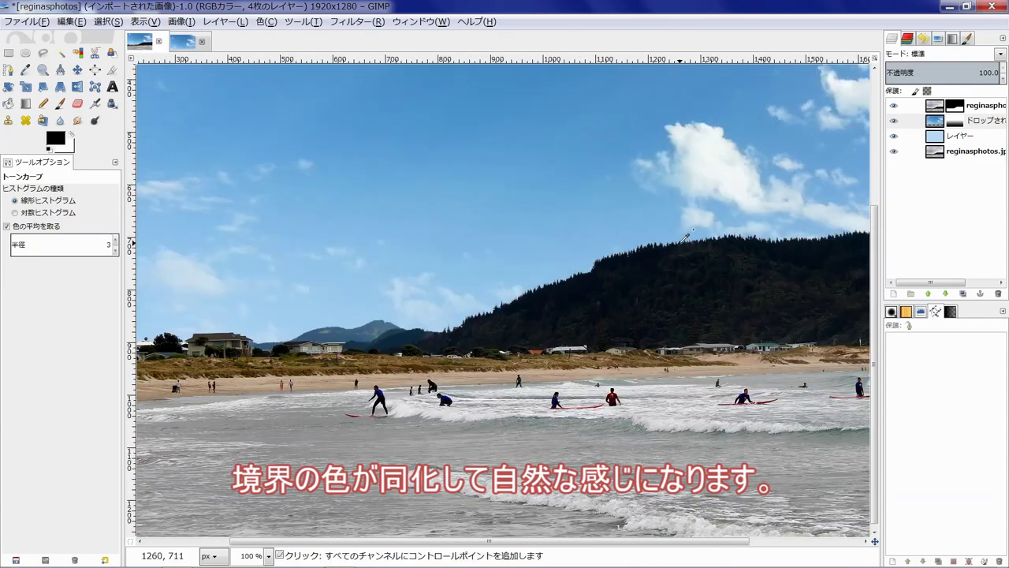
{"action": "scroll", "coordinate": [686, 234], "scroll_direction": "down", "scroll_amount": 1, "text": "ctrl"}
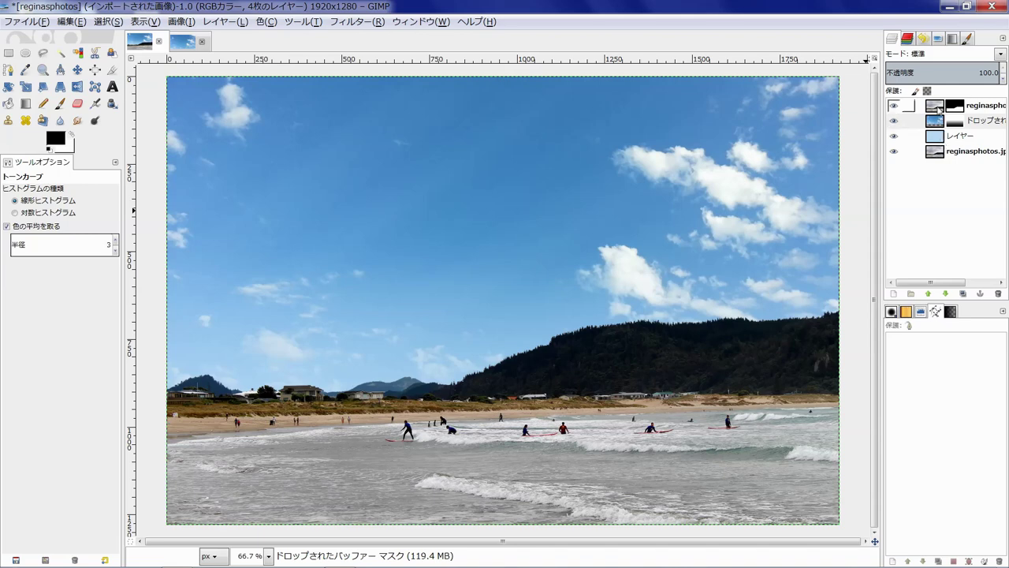
Step: Create a new layer group at the top and move the masked beach photo copy into it
{"action": "left_click", "coordinate": [970, 105]}
{"action": "left_click", "coordinate": [912, 292]}
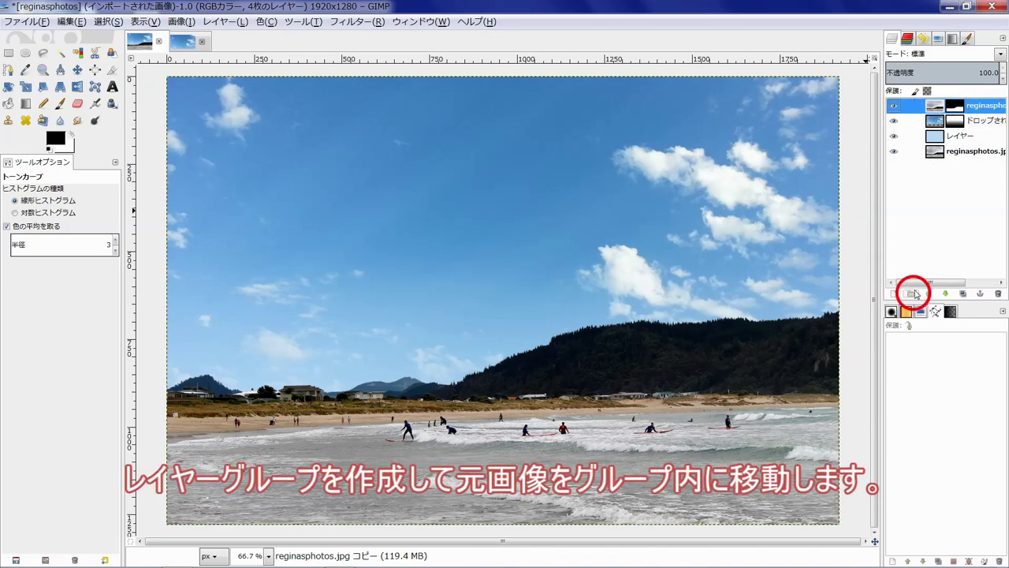
{"action": "mouse_move", "coordinate": [934, 121]}
{"action": "left_mouse_down"}
{"action": "mouse_move", "coordinate": [936, 107]}
{"action": "mouse_move", "coordinate": [938, 122]}
{"action": "left_mouse_up"}
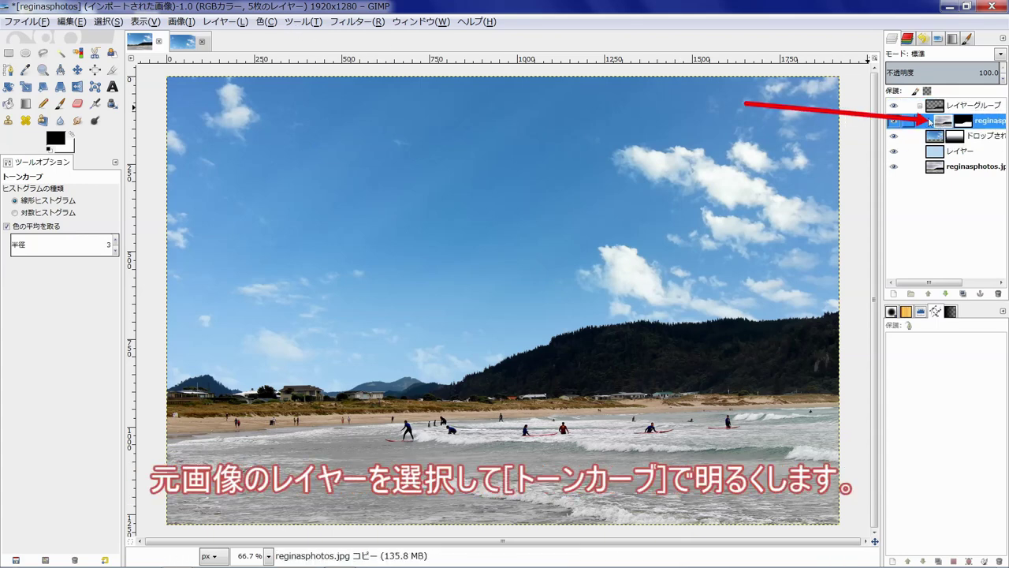
{"action": "left_click_drag", "start_coordinate": [941, 122], "coordinate": [943, 122]}
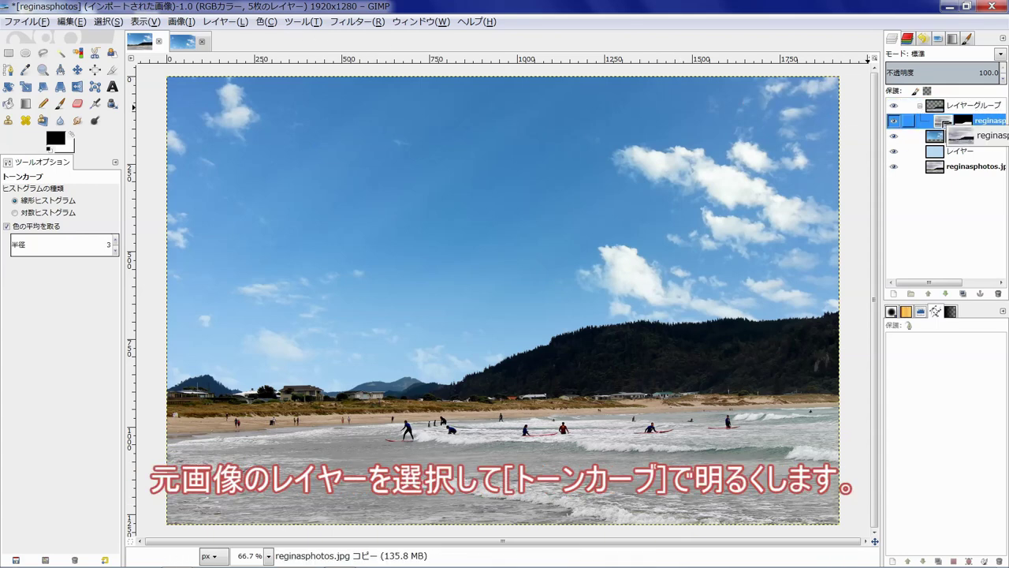
Step: Brighten the grouped beach photo copy with a gently raised two-point Curves adjustment
{"action": "left_click", "coordinate": [265, 21]}
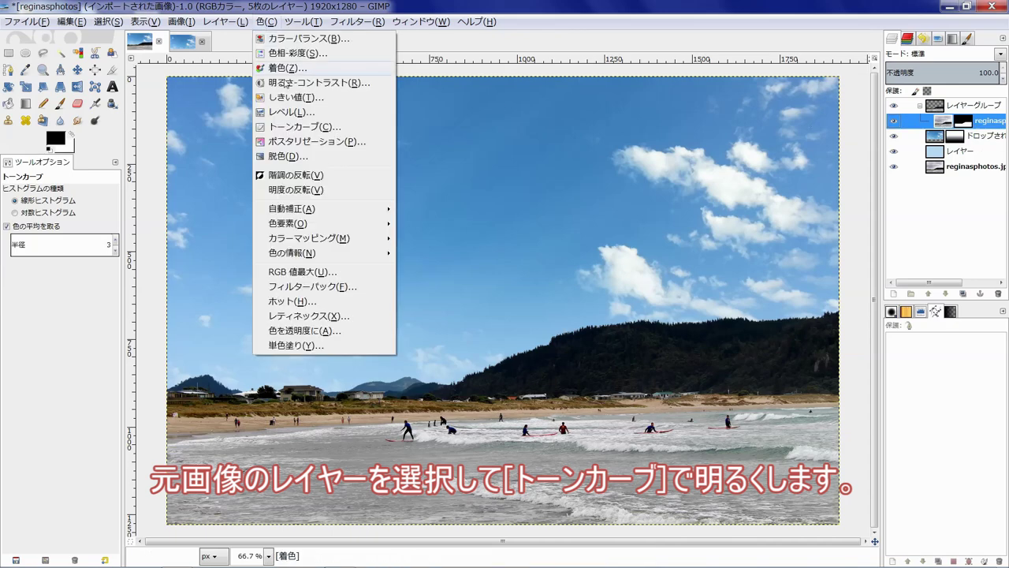
{"action": "left_click", "coordinate": [305, 127]}
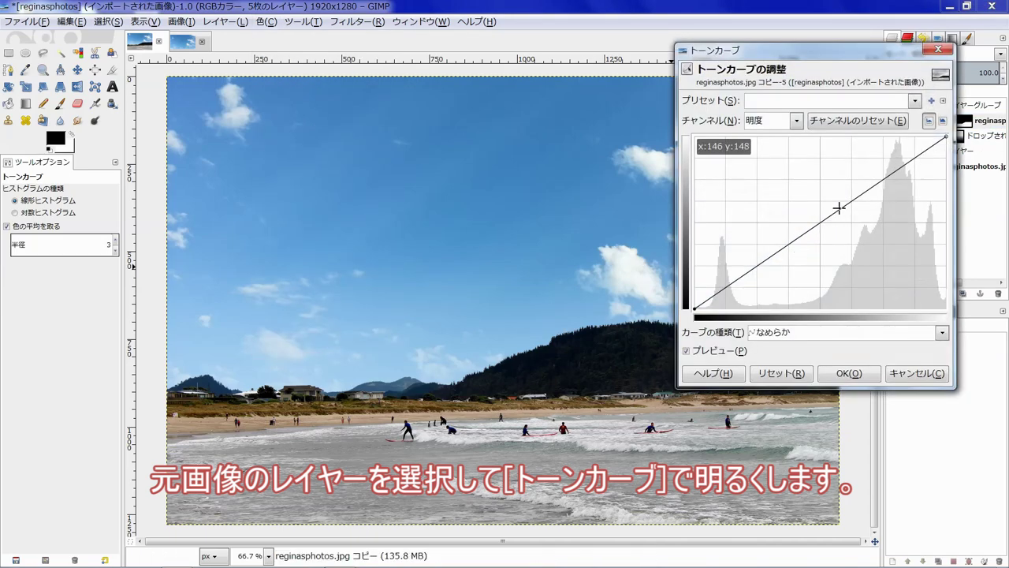
{"action": "mouse_move", "coordinate": [817, 222]}
{"action": "left_mouse_down"}
{"action": "mouse_move", "coordinate": [793, 216]}
{"action": "mouse_move", "coordinate": [772, 240]}
{"action": "left_mouse_up"}
{"action": "left_click_drag", "start_coordinate": [841, 189], "coordinate": [836, 197]}
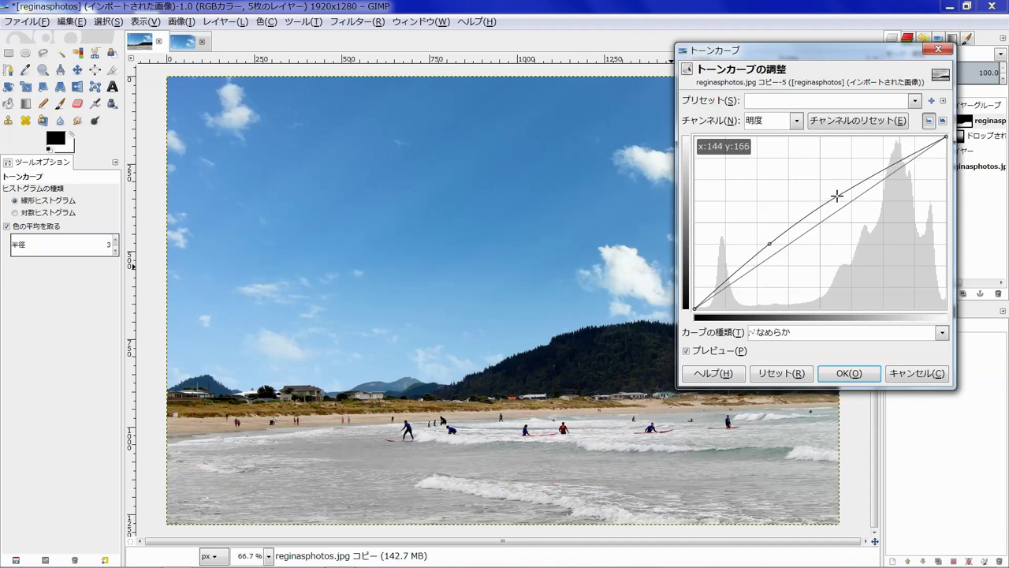
{"action": "left_click_drag", "start_coordinate": [770, 242], "coordinate": [754, 265]}
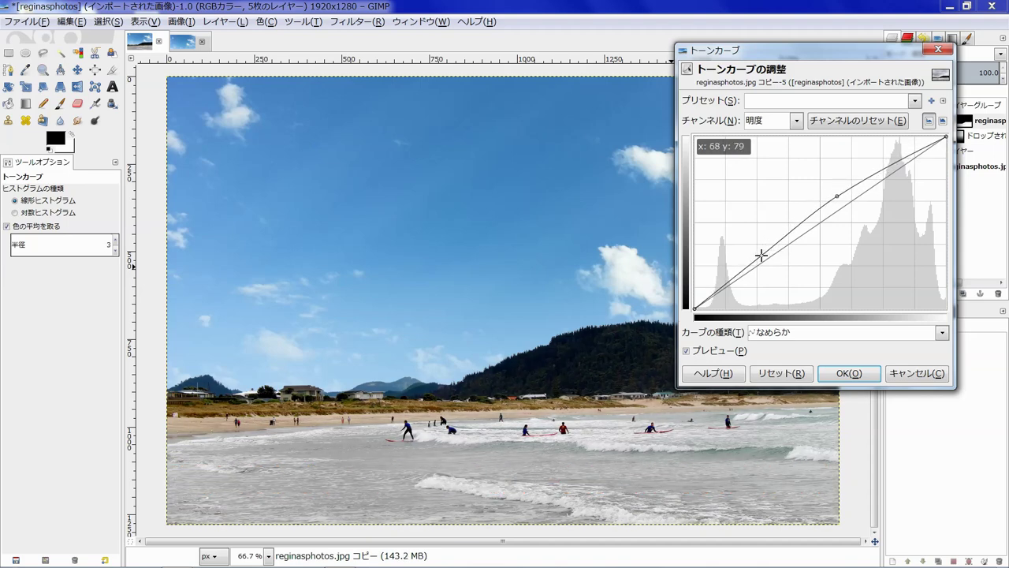
{"action": "mouse_move", "coordinate": [836, 200]}
{"action": "left_mouse_down"}
{"action": "mouse_move", "coordinate": [816, 206]}
{"action": "mouse_move", "coordinate": [827, 205]}
{"action": "left_mouse_up"}
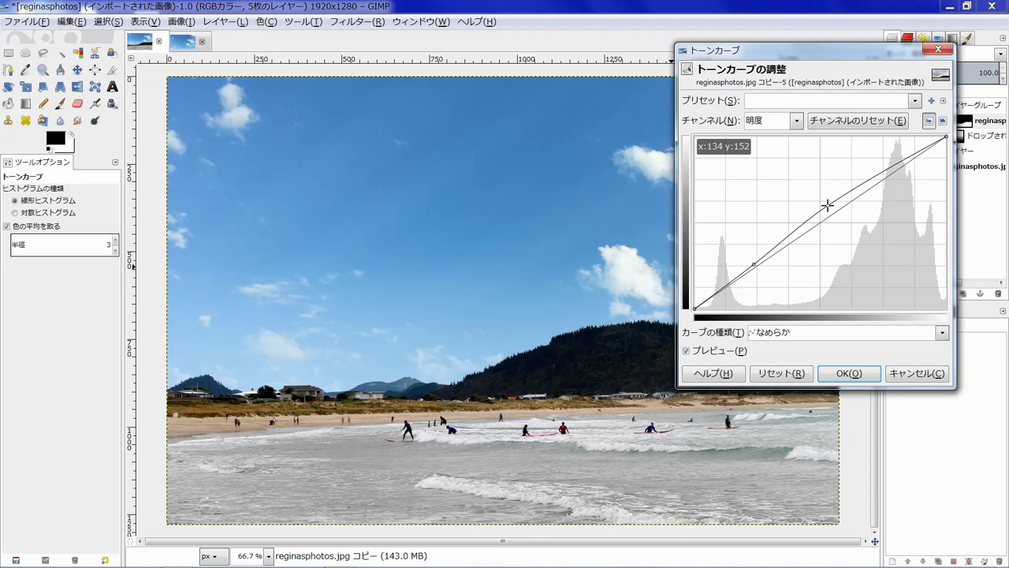
{"action": "left_click_drag", "start_coordinate": [827, 205], "coordinate": [824, 198]}
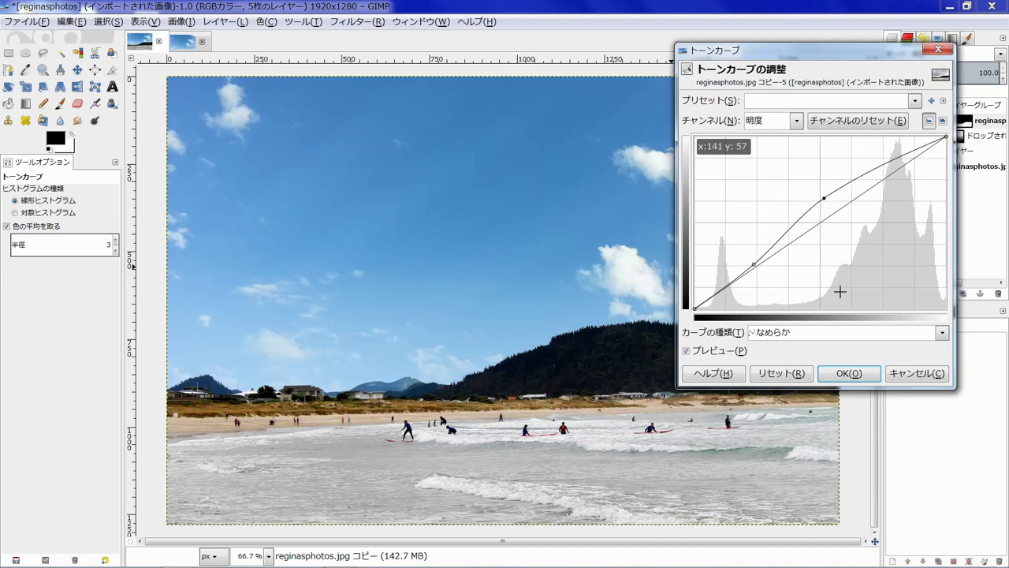
{"action": "left_click_drag", "start_coordinate": [759, 263], "coordinate": [758, 256]}
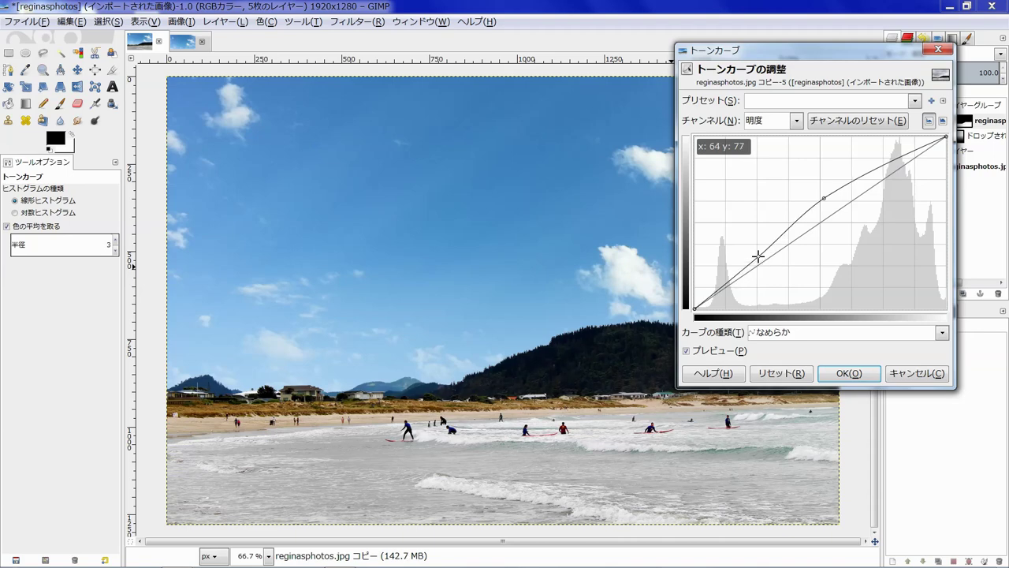
{"action": "left_click", "coordinate": [848, 373]}
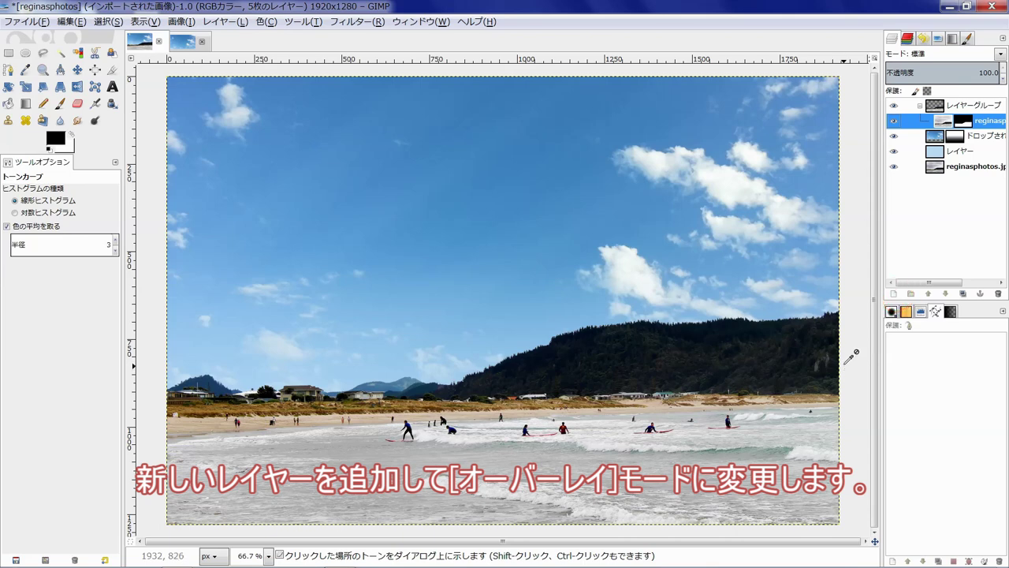
Step: Add a transparent new layer inside the group in Overlay mode
{"action": "left_click", "coordinate": [893, 293]}
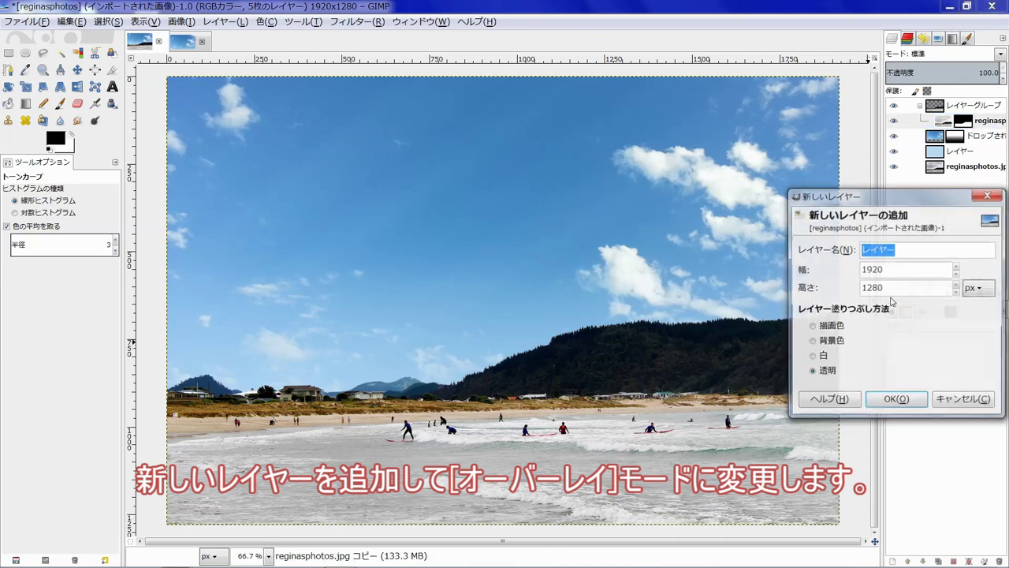
{"action": "left_click", "coordinate": [898, 402]}
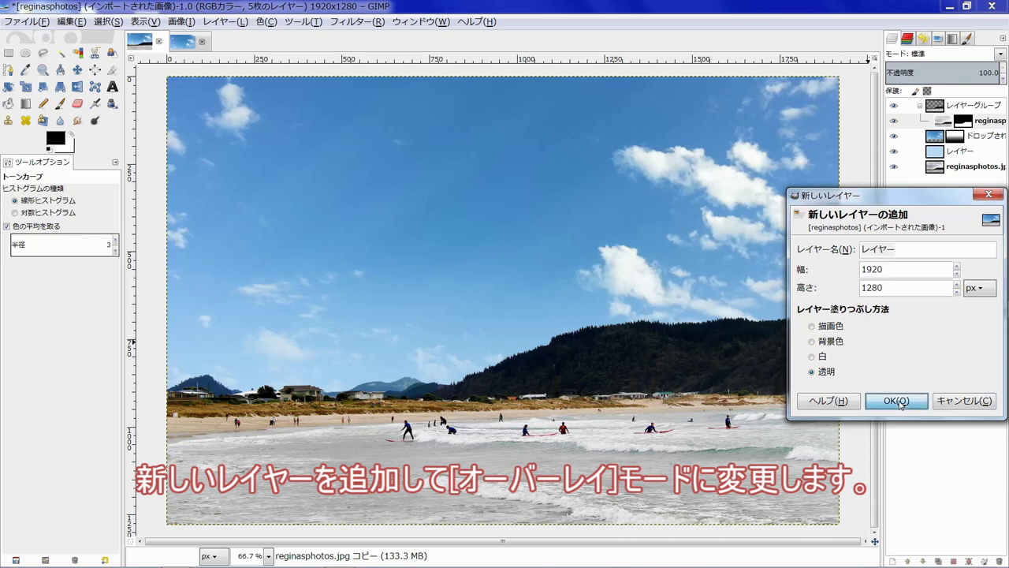
{"action": "left_click", "coordinate": [1000, 53]}
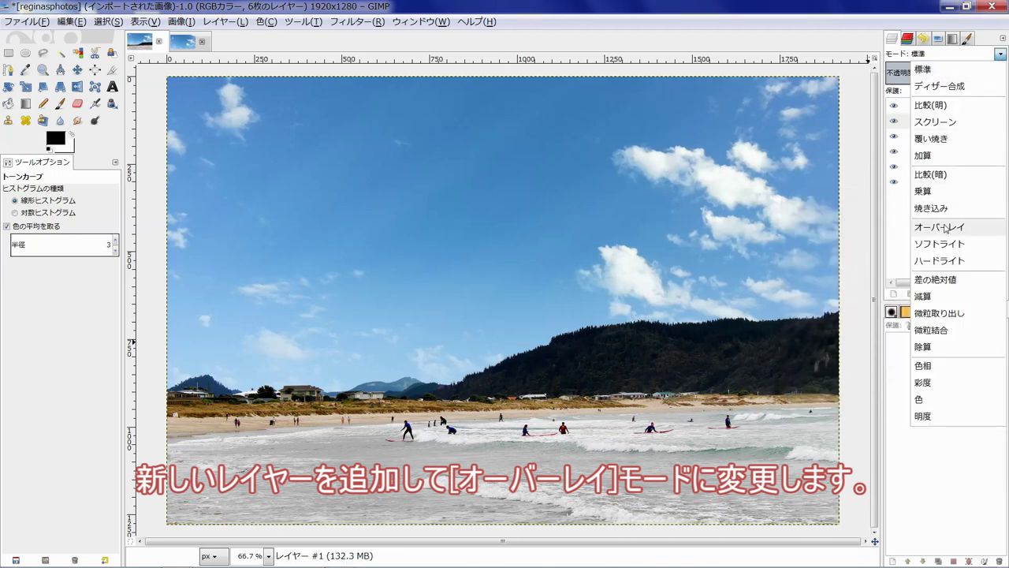
{"action": "left_click", "coordinate": [946, 228]}
Step: Set the foreground colour to a dark blue
{"action": "left_click", "coordinate": [60, 144]}
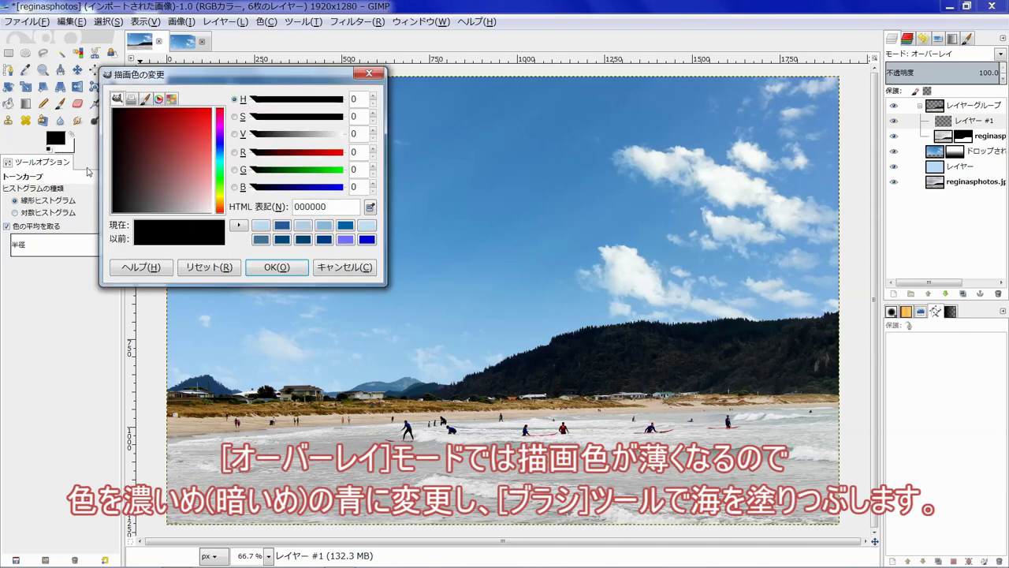
{"action": "left_click_drag", "start_coordinate": [227, 168], "coordinate": [221, 156]}
{"action": "left_click", "coordinate": [213, 147]}
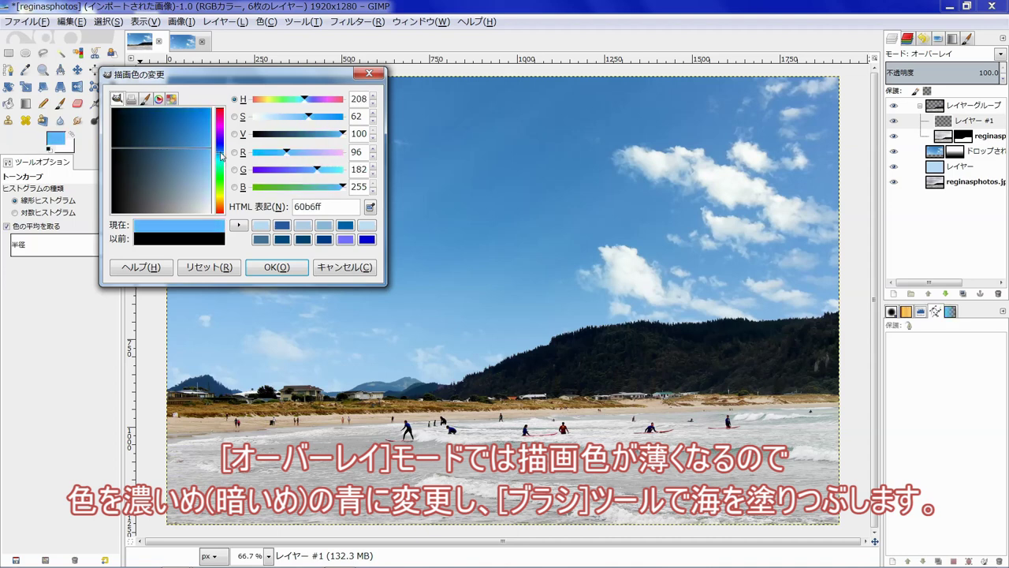
{"action": "left_click_drag", "start_coordinate": [222, 156], "coordinate": [169, 151]}
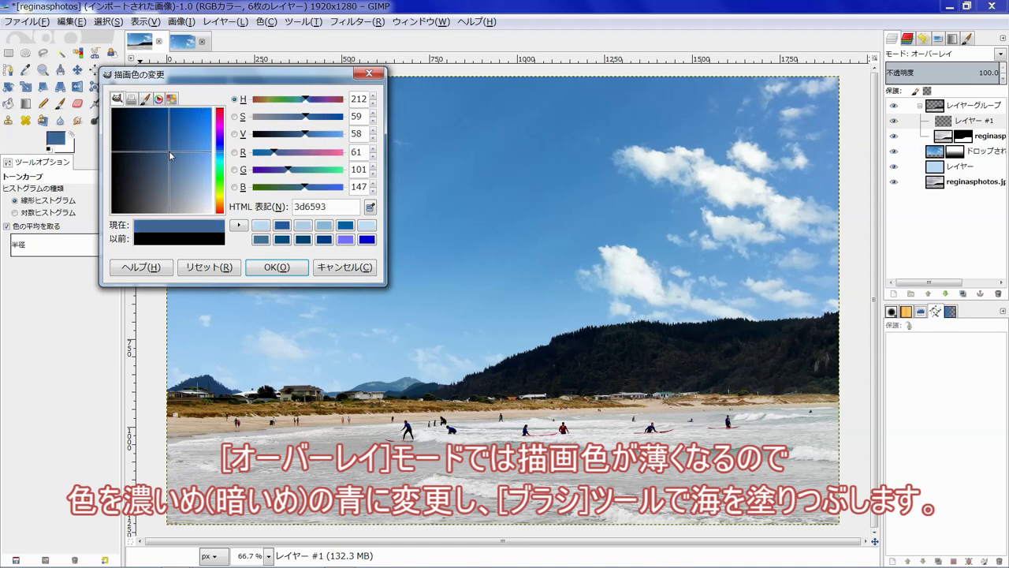
{"action": "left_click", "coordinate": [276, 267]}
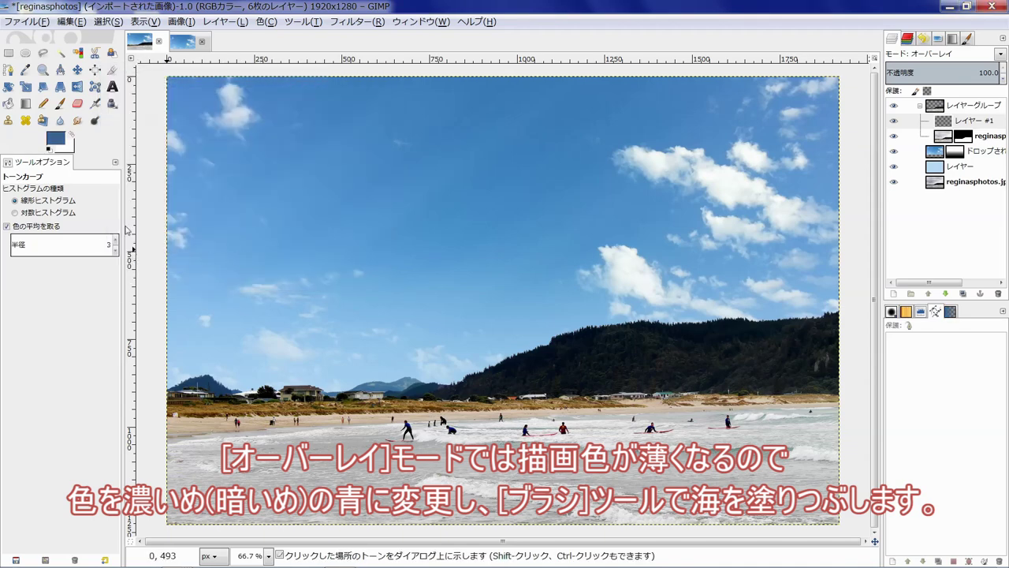
Step: Paint over the sea with a Hardness 100 paintbrush at size 135
{"action": "left_click", "coordinate": [60, 103]}
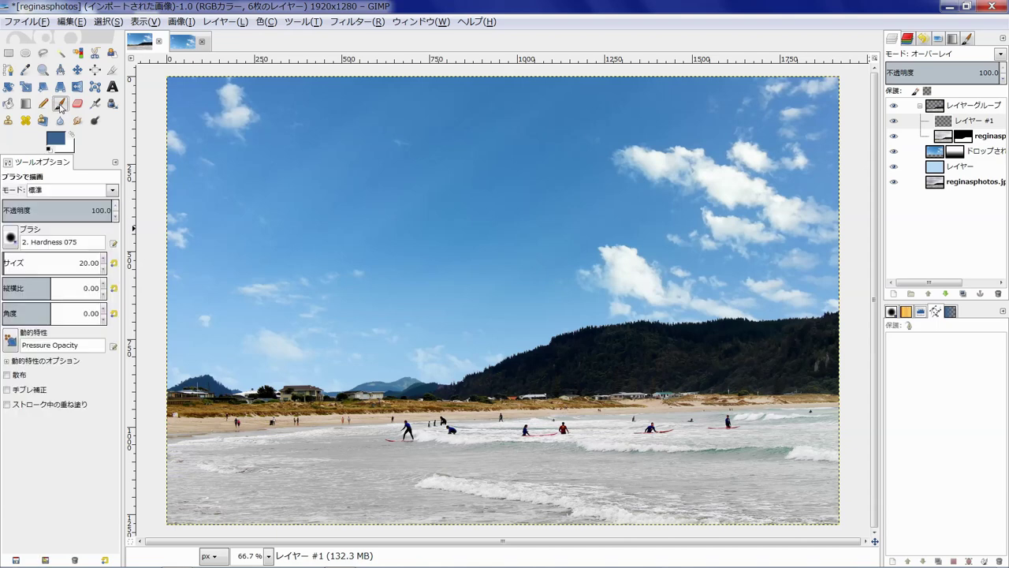
{"action": "left_click", "coordinate": [10, 237]}
{"action": "left_click", "coordinate": [11, 289]}
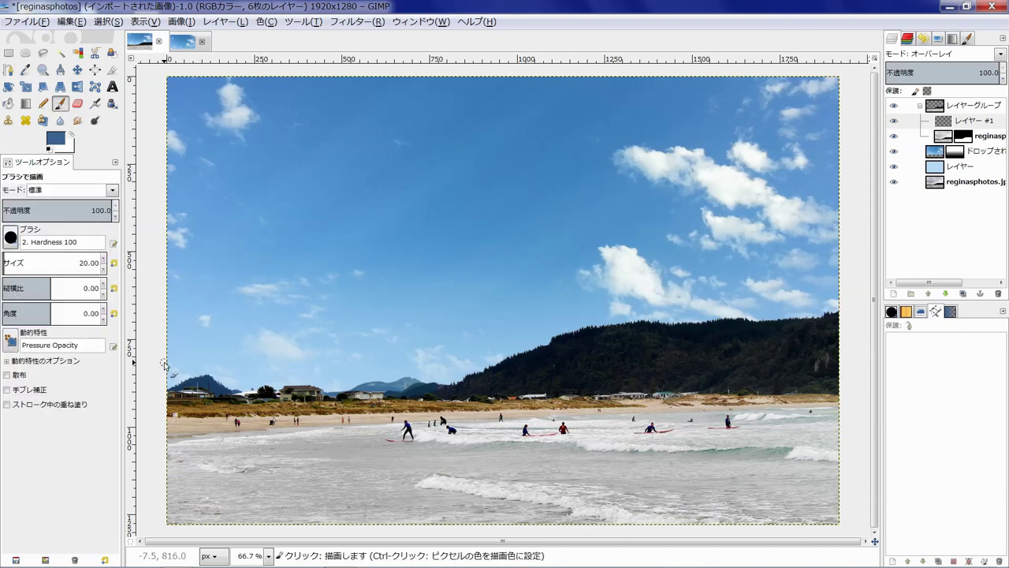
{"action": "left_click", "coordinate": [14, 258]}
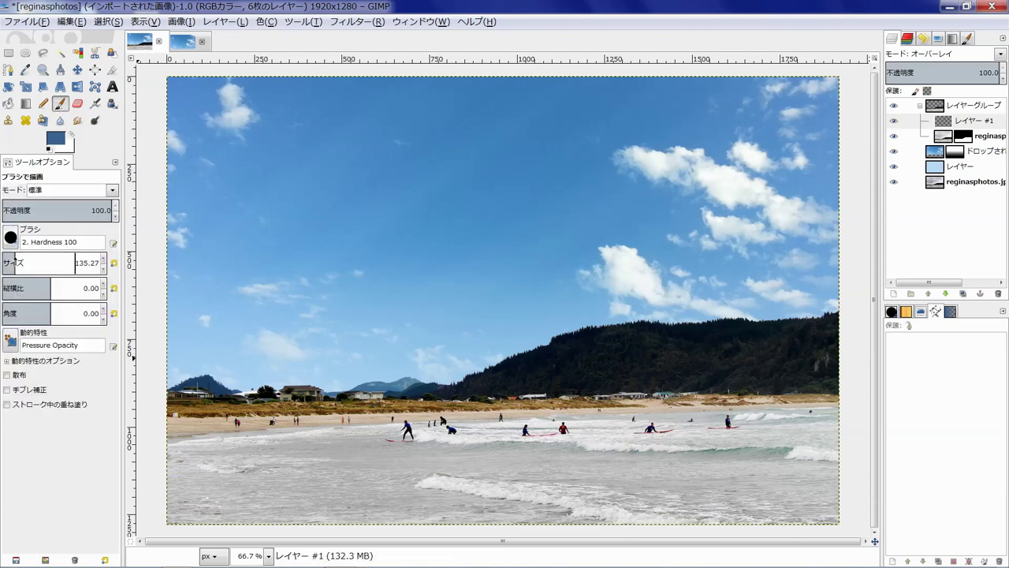
{"action": "scroll", "coordinate": [310, 355], "scroll_direction": "down", "scroll_amount": 1}
{"action": "key", "text": "minus"}
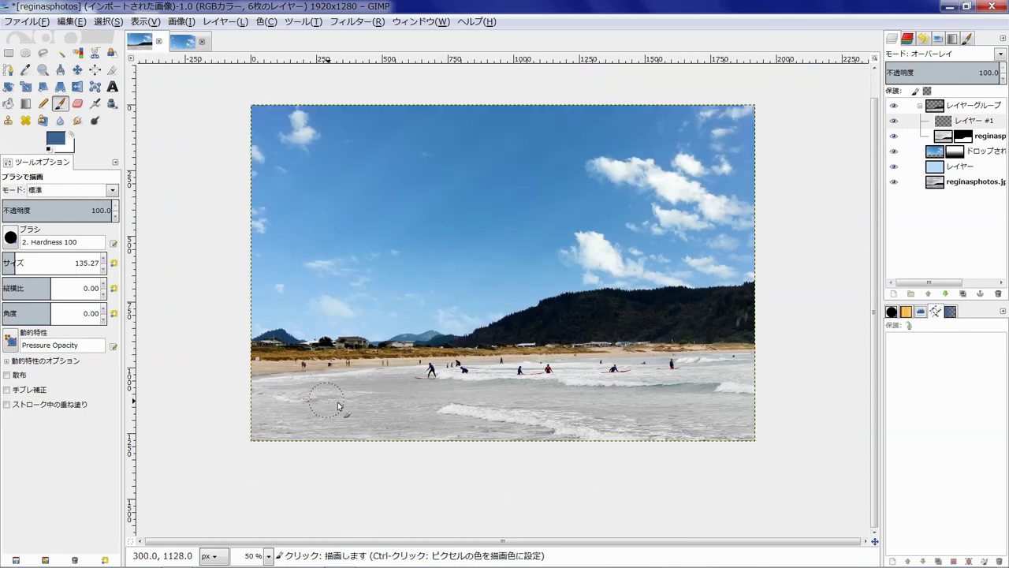
{"action": "mouse_move", "coordinate": [476, 388]}
{"action": "left_mouse_down"}
{"action": "mouse_move", "coordinate": [499, 372]}
{"action": "mouse_move", "coordinate": [789, 372]}
{"action": "mouse_move", "coordinate": [709, 428]}
{"action": "mouse_move", "coordinate": [779, 413]}
{"action": "left_mouse_up"}
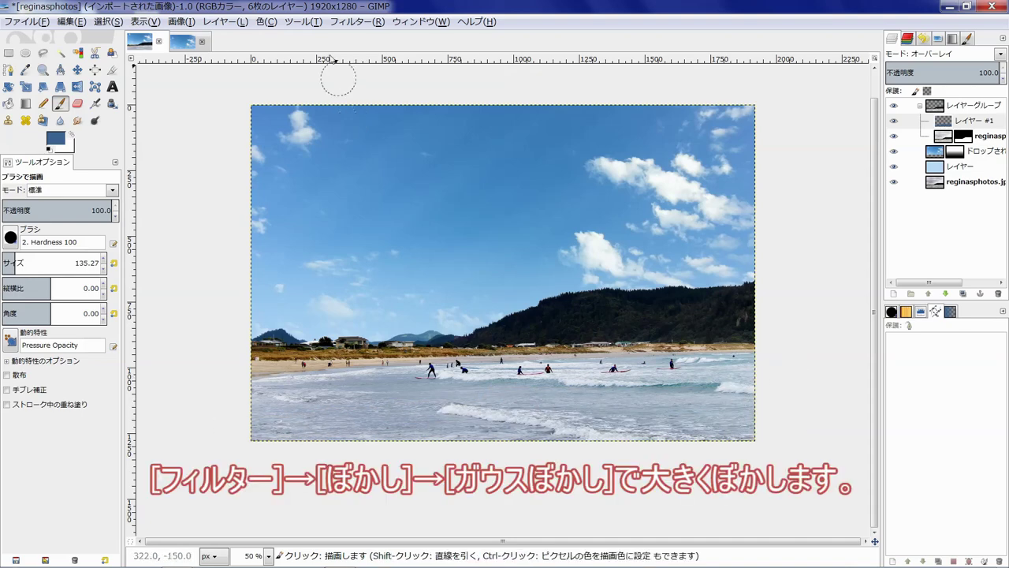
Step: Blur レイヤー #1 with a 200 px horizontal and vertical Gaussian blur
{"action": "left_click", "coordinate": [350, 23]}
{"action": "mouse_move", "coordinate": [410, 102]}
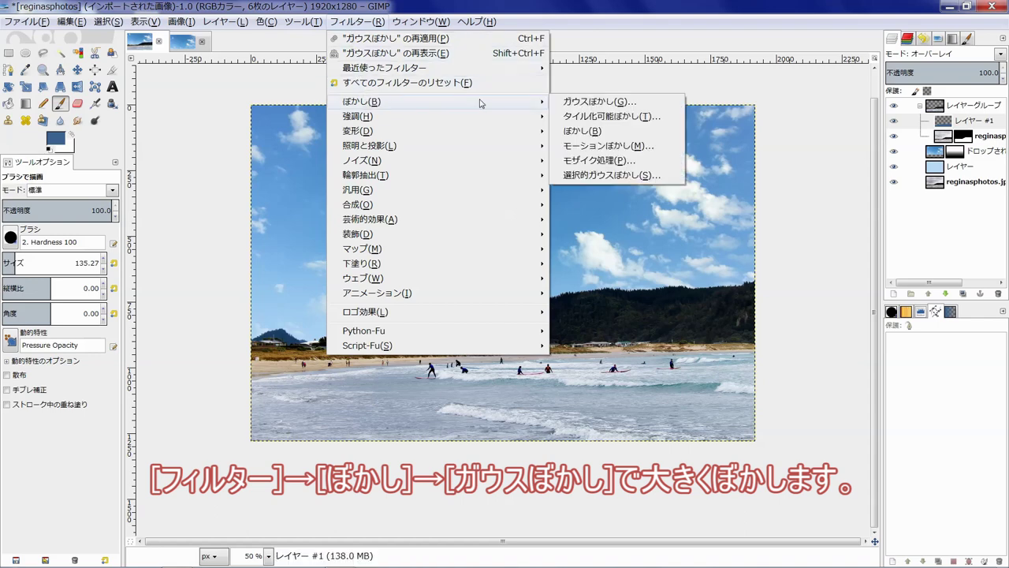
{"action": "left_click", "coordinate": [614, 103]}
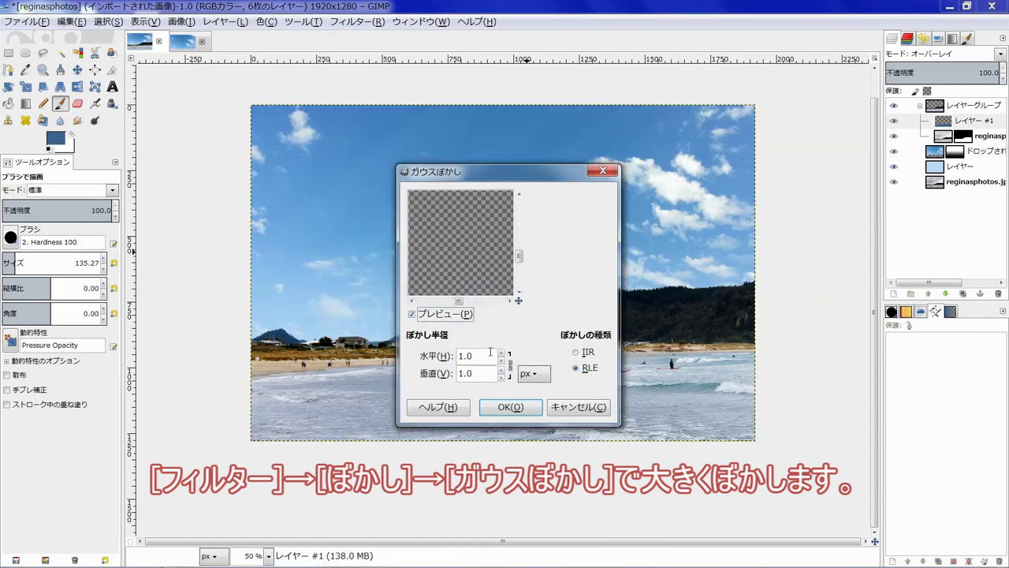
{"action": "double_click", "coordinate": [491, 354]}
{"action": "type", "text": "200"}
{"action": "key", "text": "Return"}
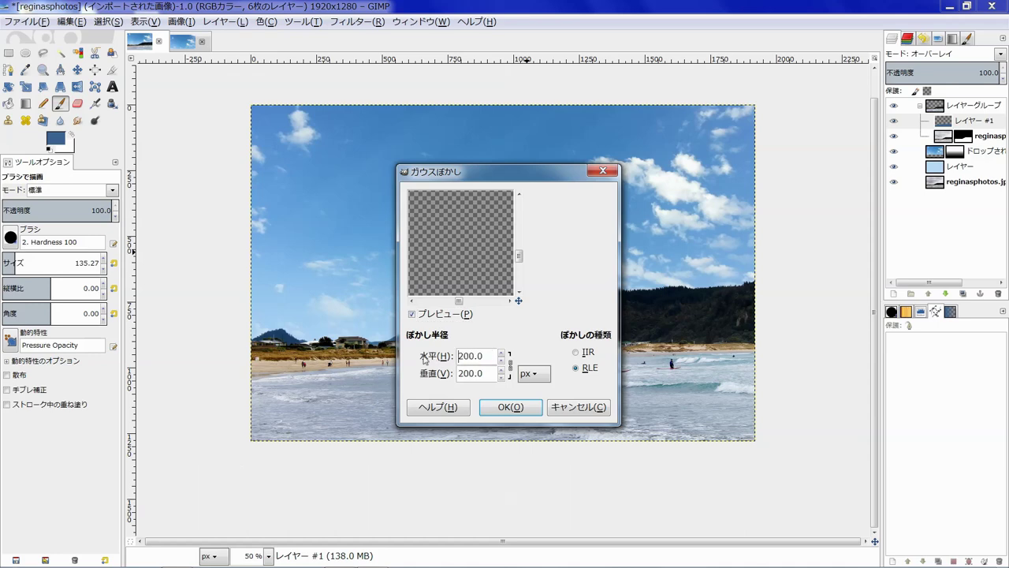
{"action": "left_click", "coordinate": [513, 409]}
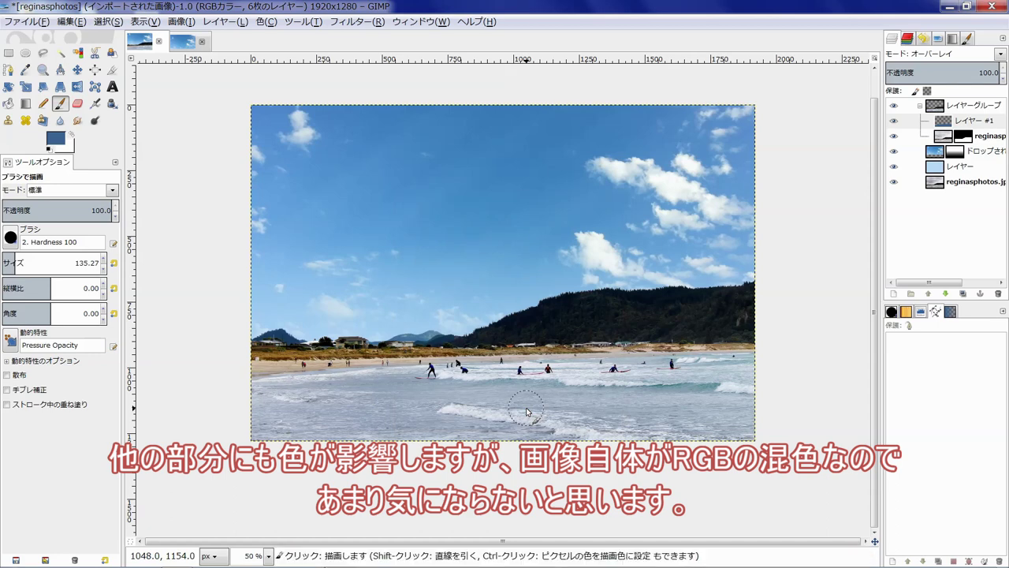
{"action": "key", "text": "ctrl"}
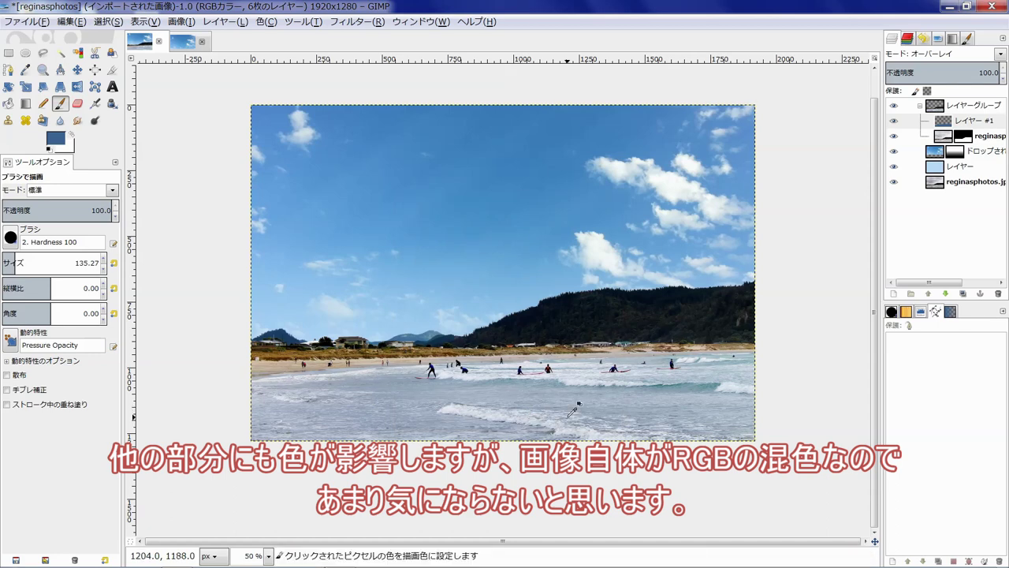
{"action": "key", "text": "plus"}
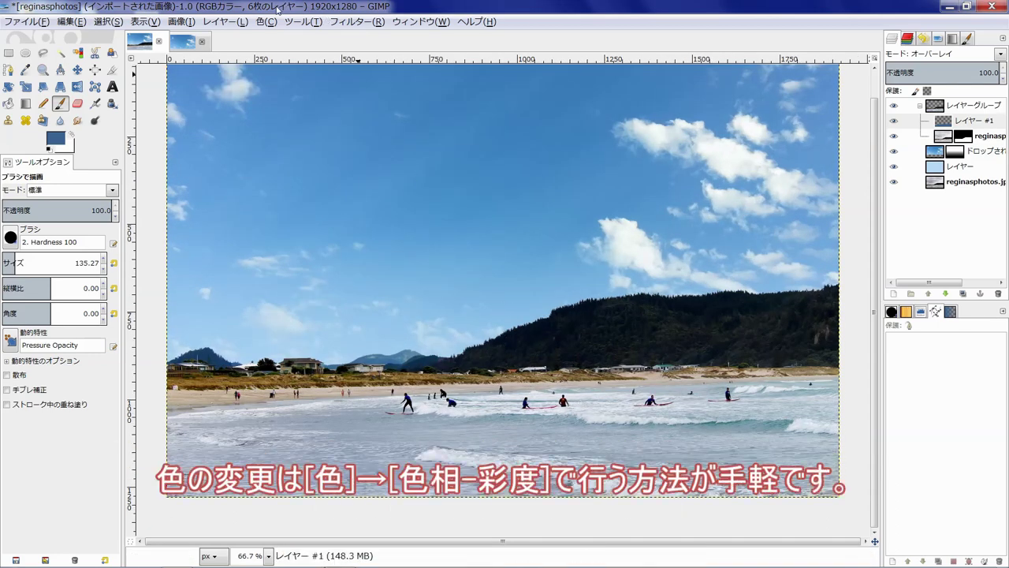
Step: Adjust レイヤー #1 to hue -13 and lightness -29, toggling it to compare
{"action": "left_click", "coordinate": [267, 21]}
{"action": "left_click", "coordinate": [298, 52]}
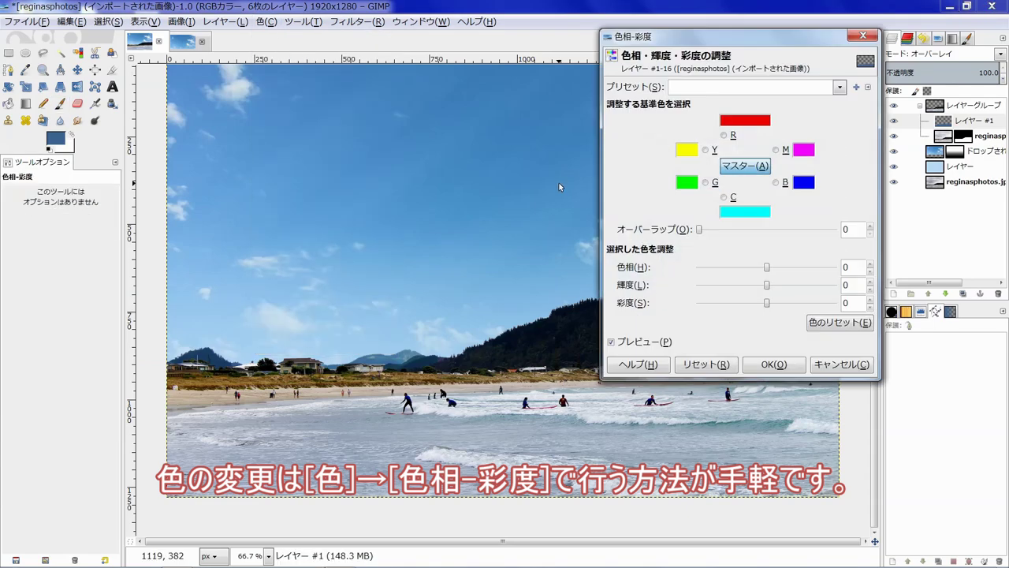
{"action": "mouse_move", "coordinate": [769, 272]}
{"action": "left_mouse_down"}
{"action": "mouse_move", "coordinate": [751, 289]}
{"action": "mouse_move", "coordinate": [762, 288]}
{"action": "mouse_move", "coordinate": [744, 288]}
{"action": "left_mouse_up"}
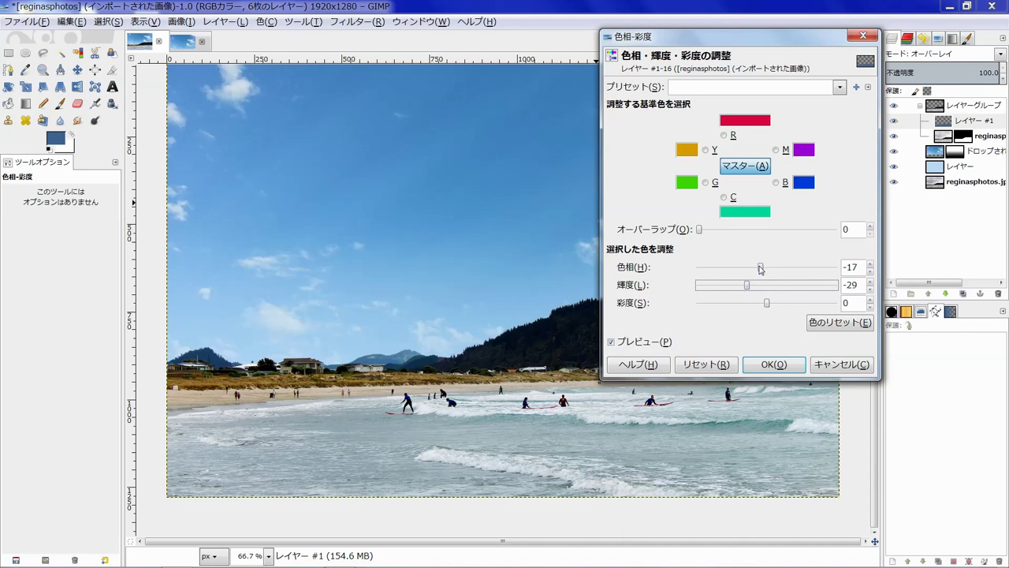
{"action": "left_click_drag", "start_coordinate": [760, 269], "coordinate": [761, 270]}
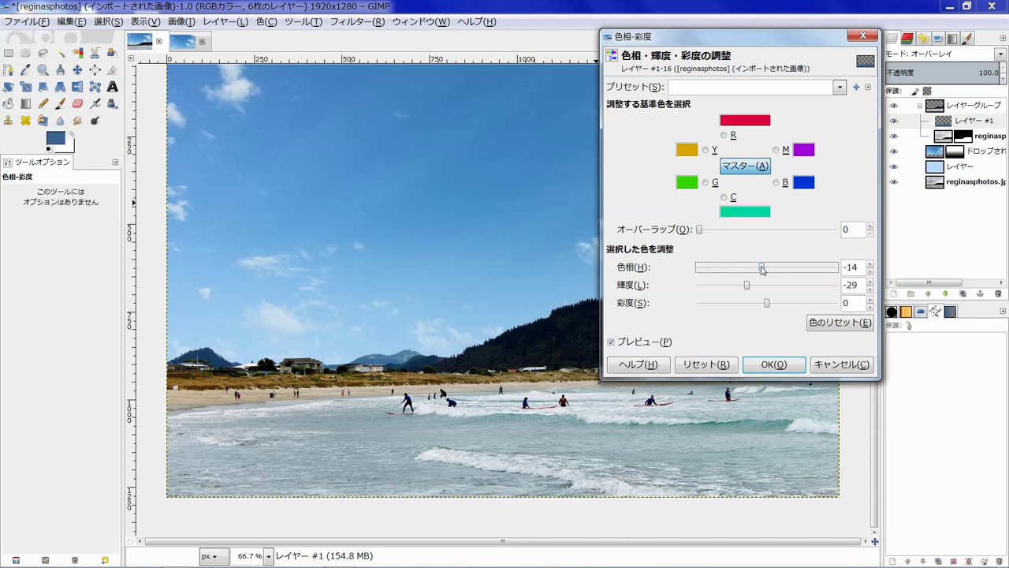
{"action": "left_click", "coordinate": [897, 124]}
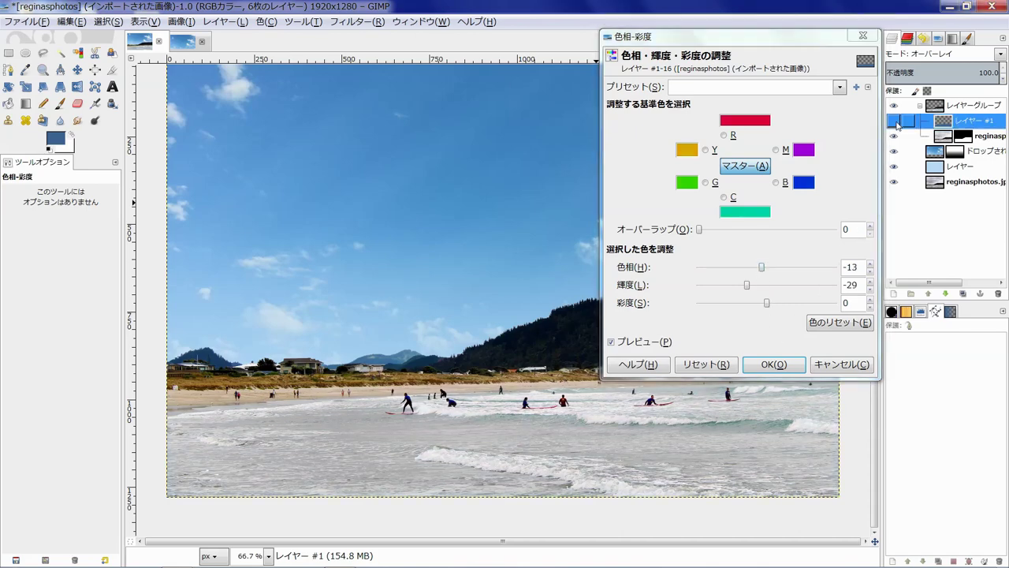
{"action": "left_click", "coordinate": [897, 124]}
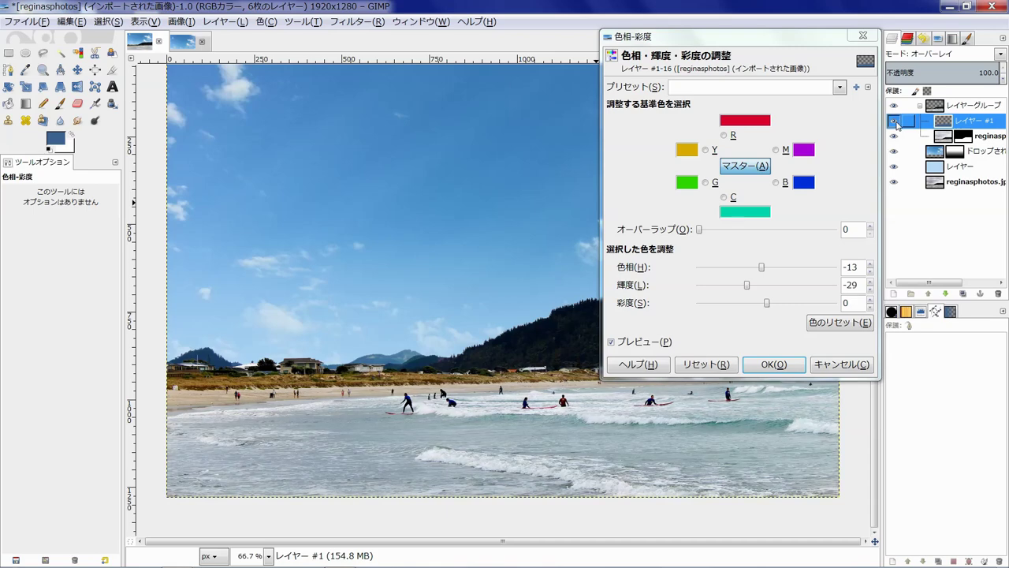
{"action": "left_click", "coordinate": [769, 365]}
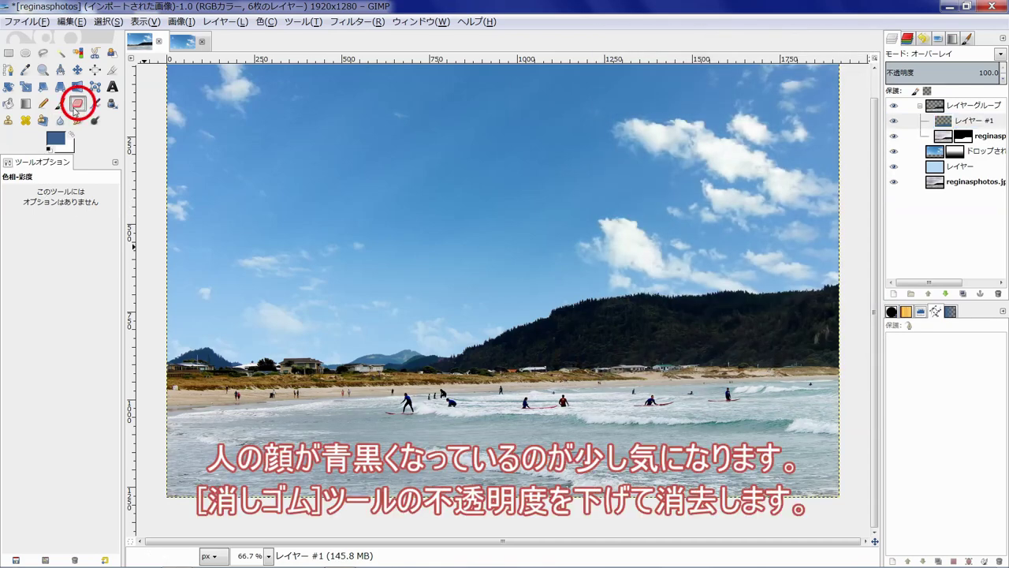
Step: Set up the eraser at 73.7 opacity with the Hardness 075 brush, size about 61
{"action": "left_click", "coordinate": [77, 103]}
{"action": "left_click", "coordinate": [87, 206]}
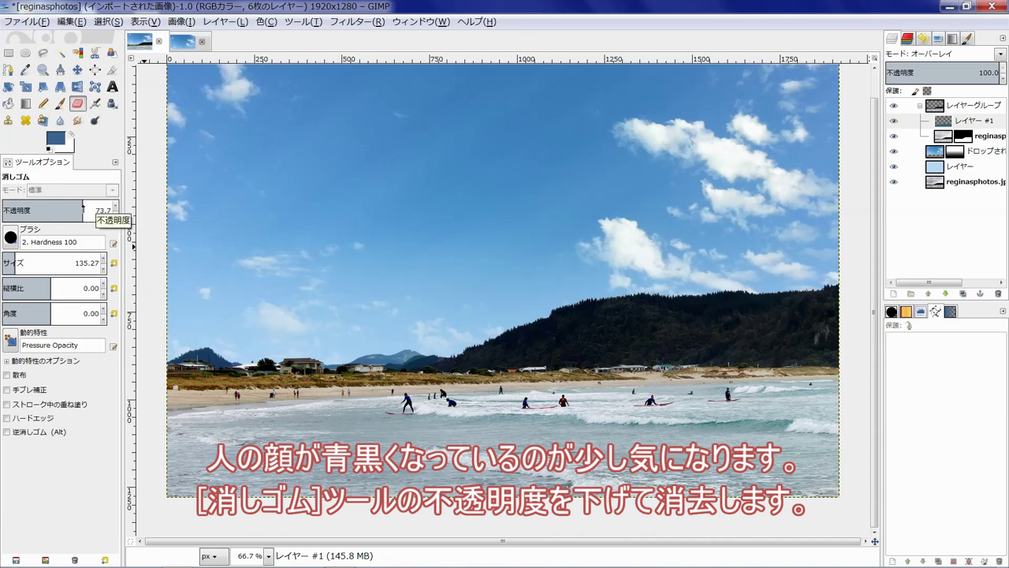
{"action": "left_click", "coordinate": [11, 238]}
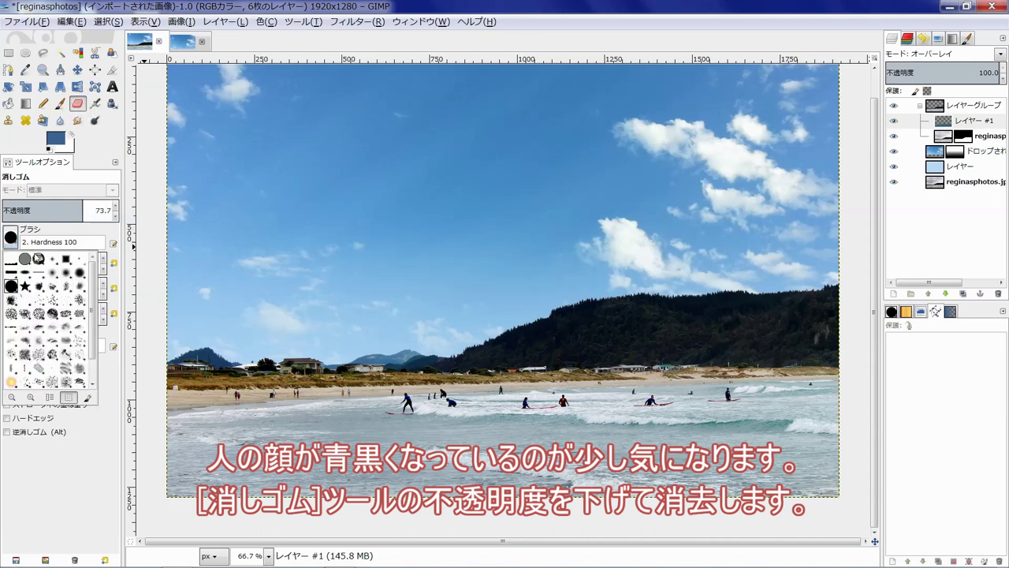
{"action": "left_click", "coordinate": [78, 273]}
{"action": "key", "text": "bracketleft"}
{"action": "key", "text": "bracketleft"}
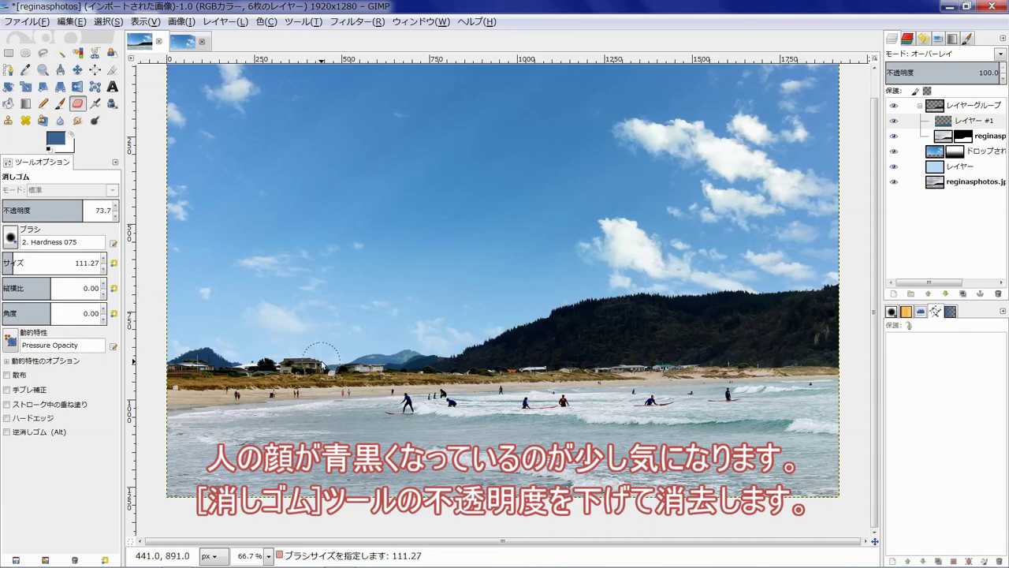
{"action": "key", "text": "bracketleft"}
{"action": "key", "text": "bracketleft"}
{"action": "key", "text": "bracketleft"}
{"action": "key", "text": "bracketleft"}
{"action": "key", "text": "bracketleft"}
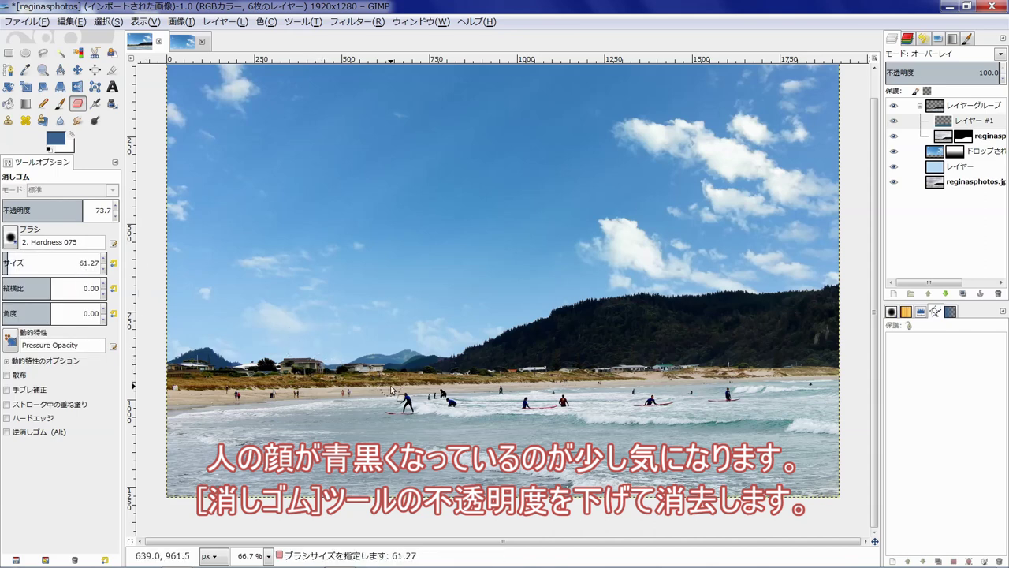
{"action": "key", "text": "bracketleft"}
{"action": "key", "text": "bracketleft"}
{"action": "key", "text": "bracketleft"}
Step: Zoom in and erase the dark tint from the first surfer's face, then resize the eraser to 5
{"action": "key", "text": "bracketleft"}
{"action": "scroll", "coordinate": [400, 395], "scroll_direction": "up", "scroll_amount": 1}
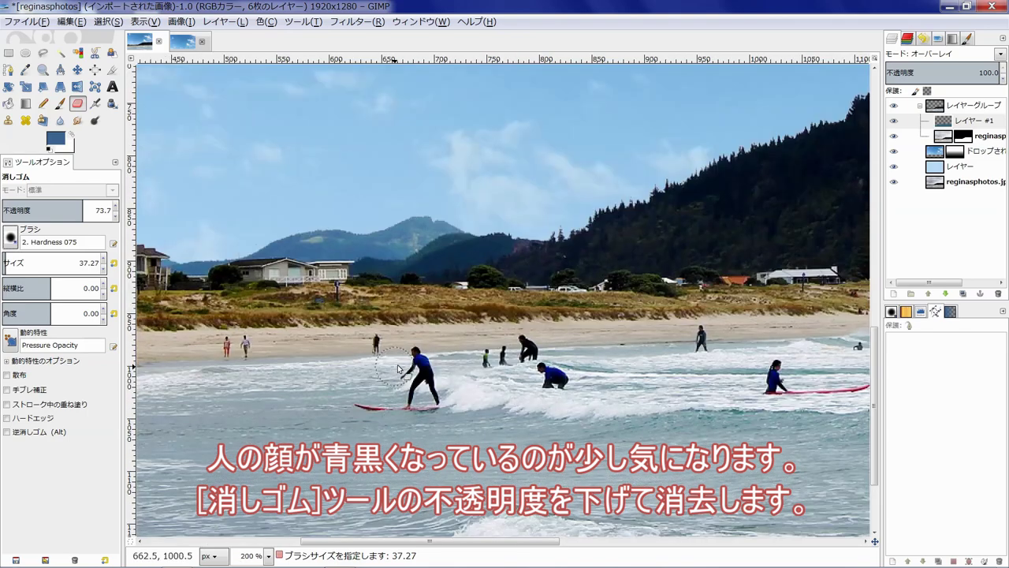
{"action": "scroll", "coordinate": [402, 399], "scroll_direction": "up", "scroll_amount": 5}
{"action": "scroll", "coordinate": [474, 328], "scroll_direction": "up", "scroll_amount": 2}
{"action": "key", "text": "bracketleft"}
{"action": "key", "text": "bracketleft"}
{"action": "key", "text": "bracketleft"}
{"action": "key", "text": "bracketleft"}
{"action": "key", "text": "bracketleft"}
{"action": "key", "text": "bracketleft"}
{"action": "key", "text": "bracketleft"}
{"action": "key", "text": "bracketleft"}
{"action": "key", "text": "bracketleft"}
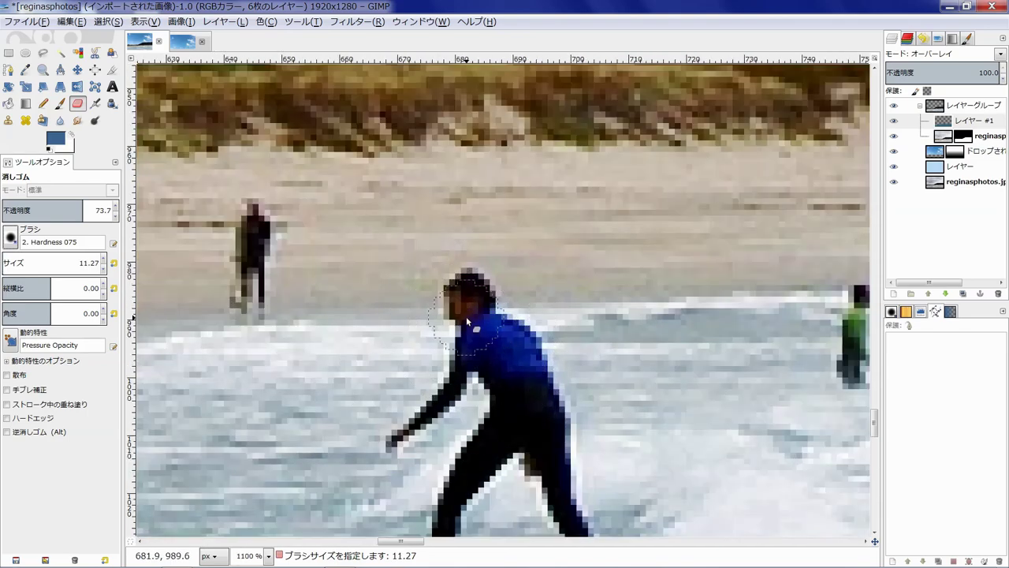
{"action": "key", "text": "bracketleft"}
{"action": "key", "text": "bracketleft"}
{"action": "key", "text": "bracketleft"}
{"action": "left_click_drag", "start_coordinate": [465, 316], "coordinate": [455, 297]}
{"action": "scroll", "coordinate": [477, 314], "scroll_direction": "down", "scroll_amount": 6}
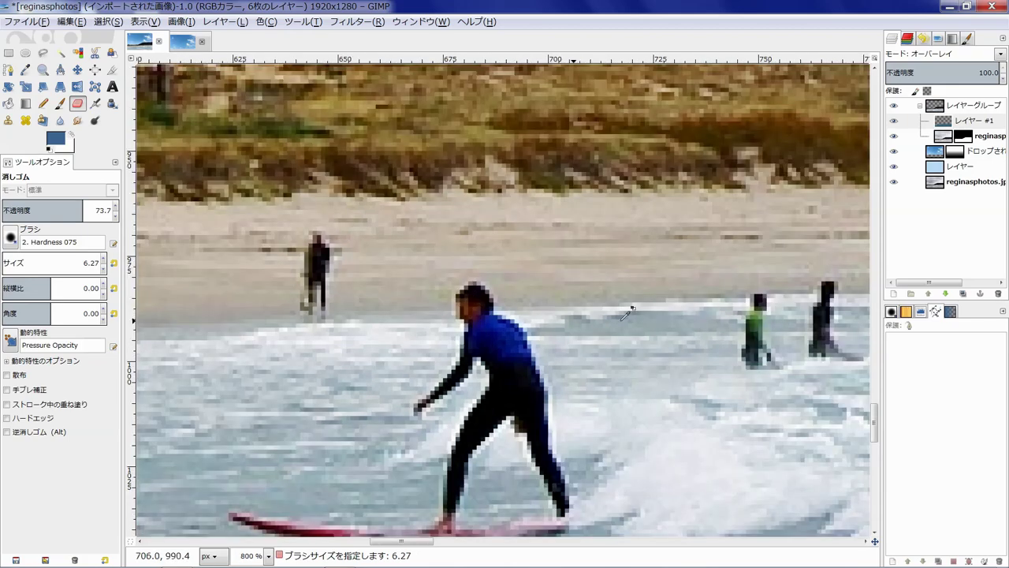
{"action": "scroll", "coordinate": [578, 293], "scroll_direction": "up", "scroll_amount": 6}
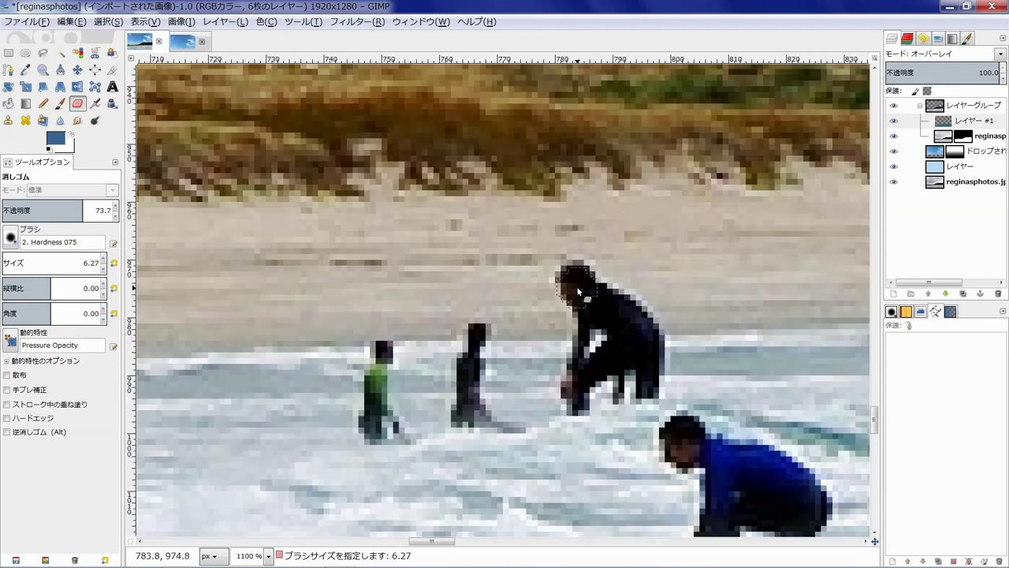
{"action": "key", "text": "bracketleft"}
{"action": "key", "text": "bracketleft"}
{"action": "key", "text": "bracketleft"}
{"action": "key", "text": "bracketleft"}
{"action": "key", "text": "bracketleft"}
{"action": "key", "text": "bracketright"}
{"action": "key", "text": "bracketright"}
{"action": "key", "text": "bracketright"}
Step: Erase the tint from the crouching surfer's face
{"action": "left_click_drag", "start_coordinate": [675, 437], "coordinate": [597, 386]}
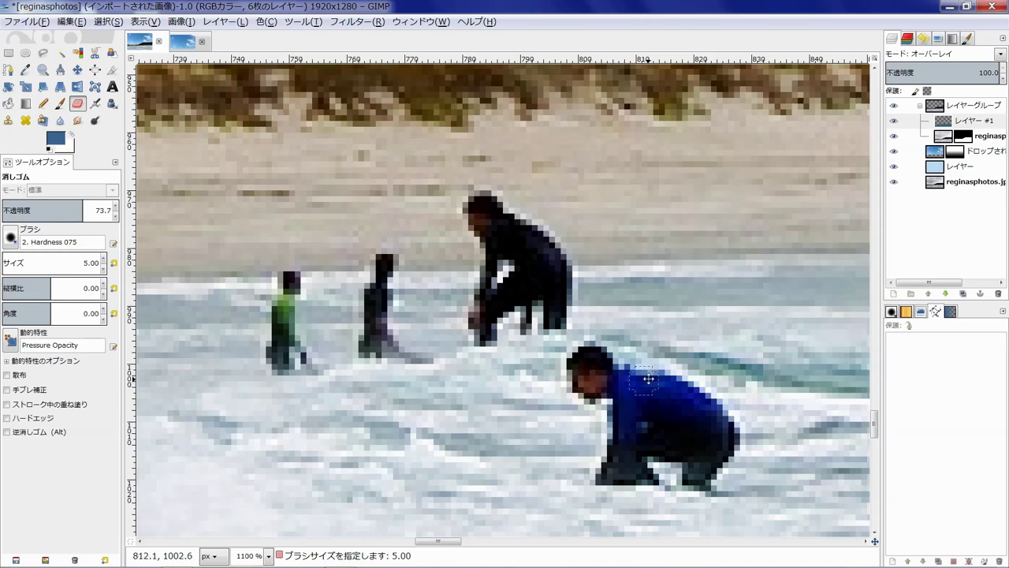
{"action": "scroll", "coordinate": [648, 378], "scroll_direction": "right", "scroll_amount": 5}
{"action": "scroll", "coordinate": [392, 352], "scroll_direction": "right", "scroll_amount": 5}
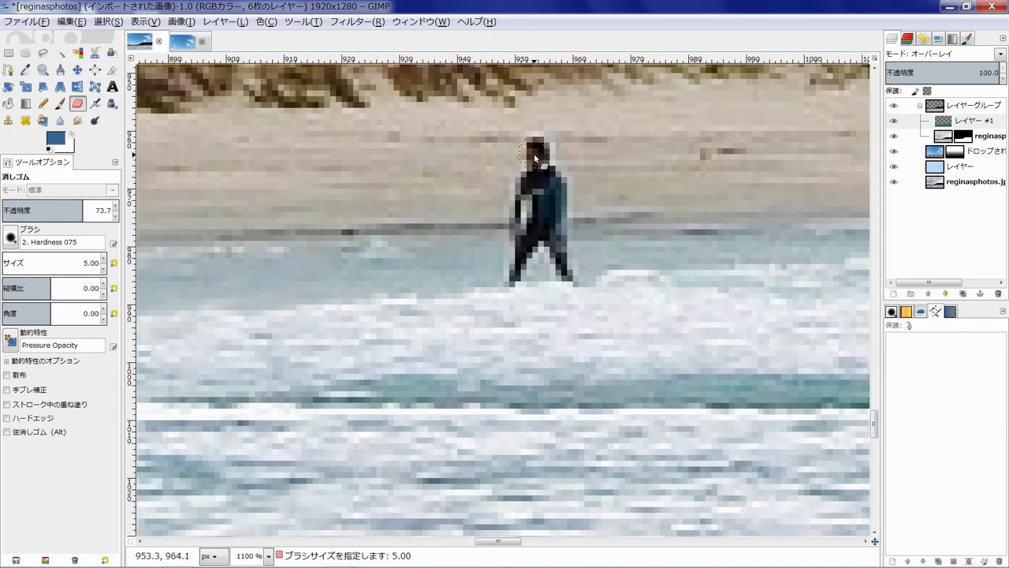
{"action": "scroll", "coordinate": [473, 268], "scroll_direction": "right", "scroll_amount": 6}
{"action": "scroll", "coordinate": [419, 376], "scroll_direction": "down", "scroll_amount": 1}
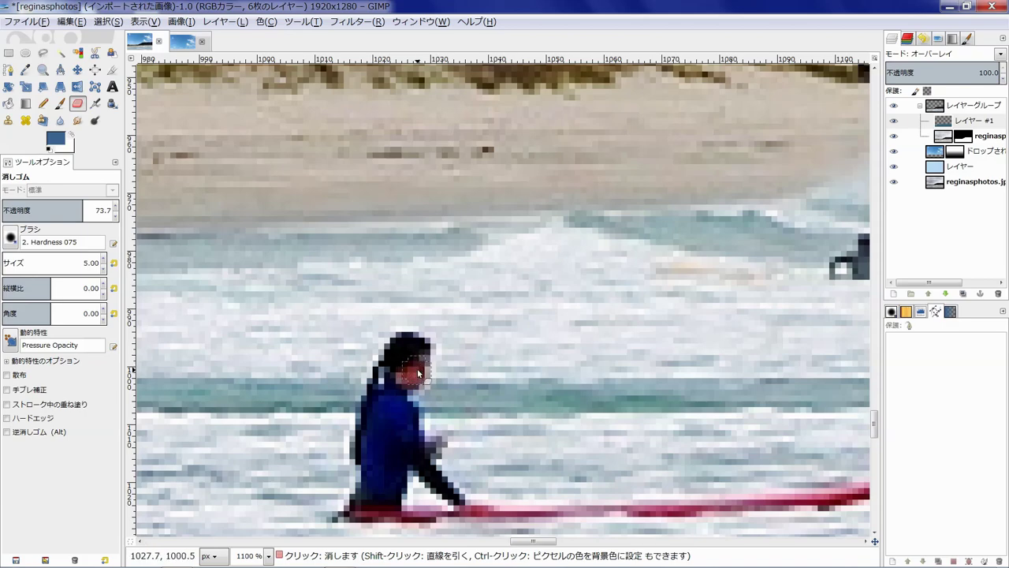
{"action": "scroll", "coordinate": [419, 394], "scroll_direction": "right", "scroll_amount": 6}
{"action": "scroll", "coordinate": [419, 394], "scroll_direction": "up", "scroll_amount": 1}
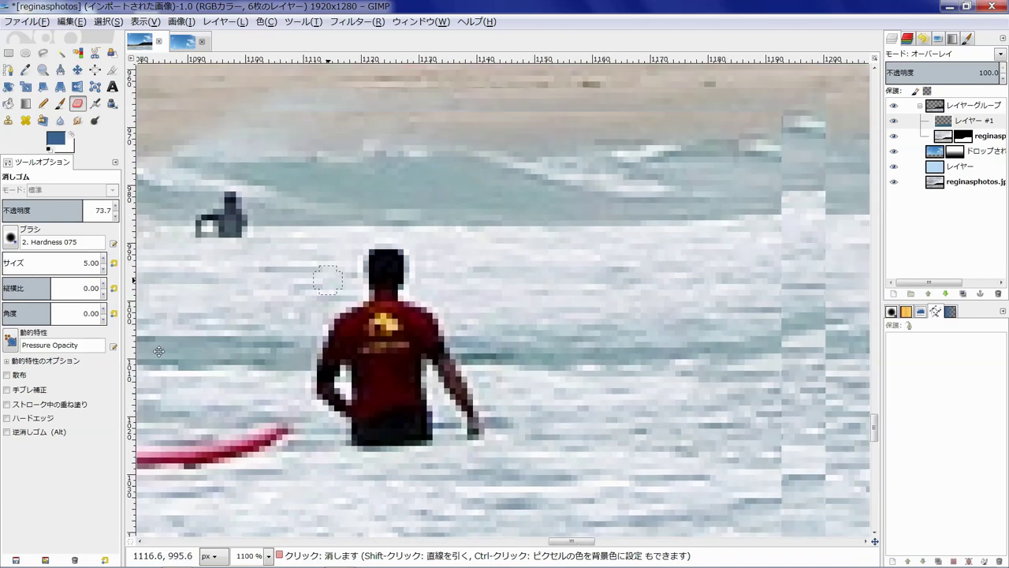
{"action": "scroll", "coordinate": [446, 315], "scroll_direction": "right", "scroll_amount": 10}
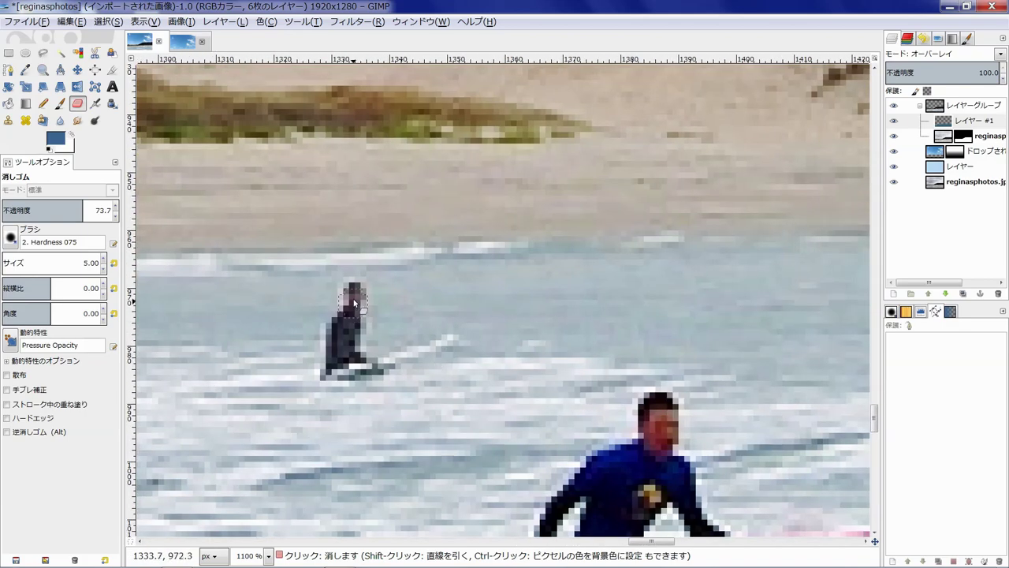
{"action": "scroll", "coordinate": [473, 331], "scroll_direction": "down", "scroll_amount": 3}
{"action": "scroll", "coordinate": [473, 331], "scroll_direction": "right", "scroll_amount": 4}
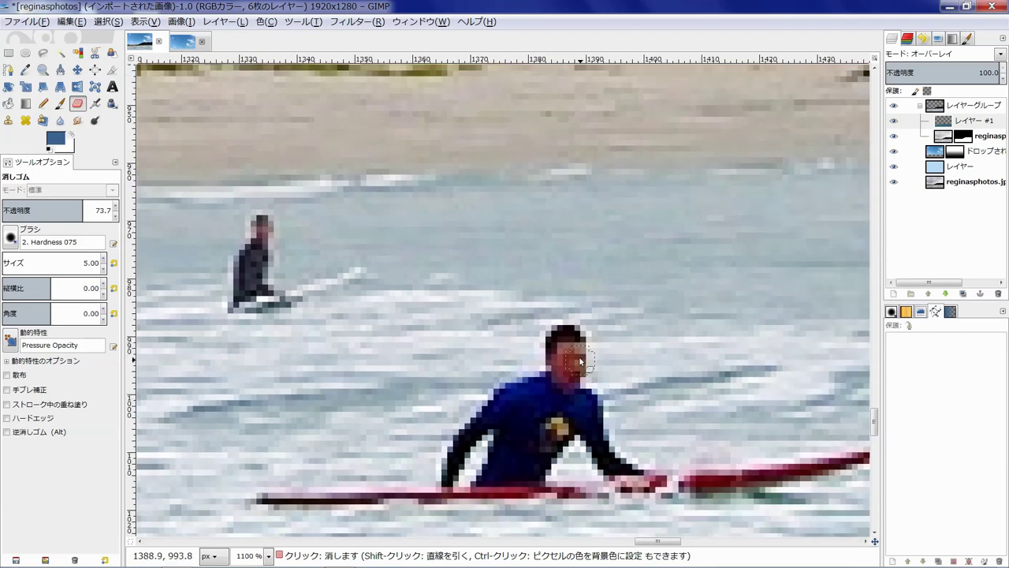
{"action": "left_click_drag", "start_coordinate": [581, 361], "coordinate": [572, 373]}
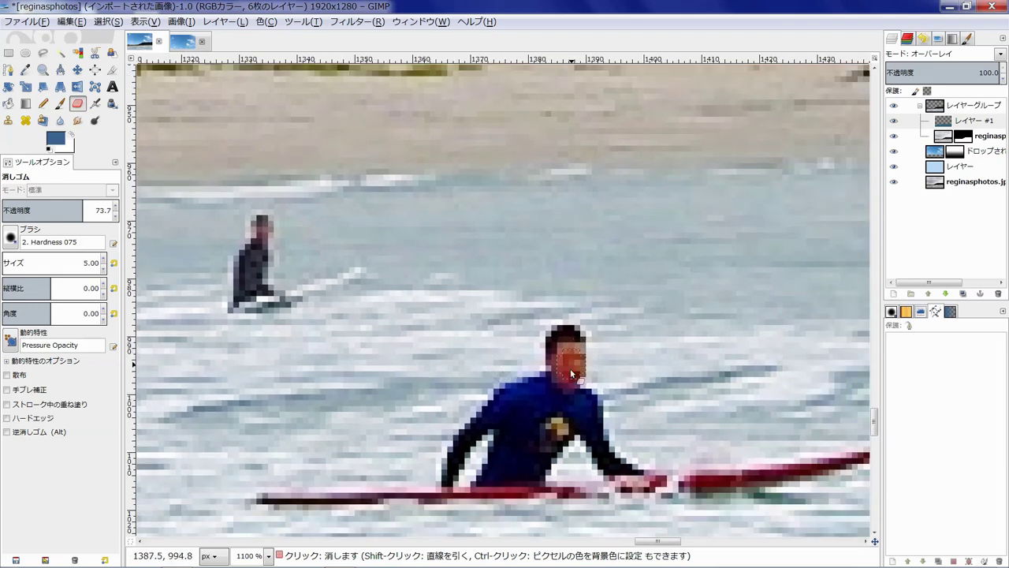
Step: Erase the tint from the standing surfer's face with a size-4 eraser
{"action": "key", "text": "bracketleft"}
{"action": "scroll", "coordinate": [572, 373], "scroll_direction": "right", "scroll_amount": 5}
{"action": "scroll", "coordinate": [491, 279], "scroll_direction": "right", "scroll_amount": 5}
{"action": "scroll", "coordinate": [653, 342], "scroll_direction": "right", "scroll_amount": 5}
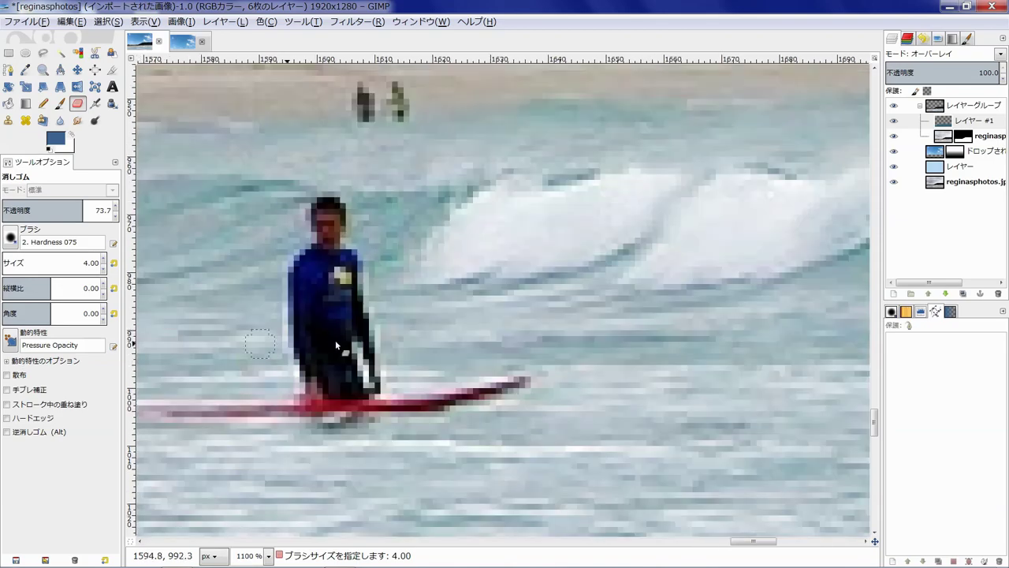
{"action": "left_click_drag", "start_coordinate": [331, 242], "coordinate": [327, 232]}
{"action": "scroll", "coordinate": [334, 232], "scroll_direction": "down", "scroll_amount": 5, "text": "ctrl"}
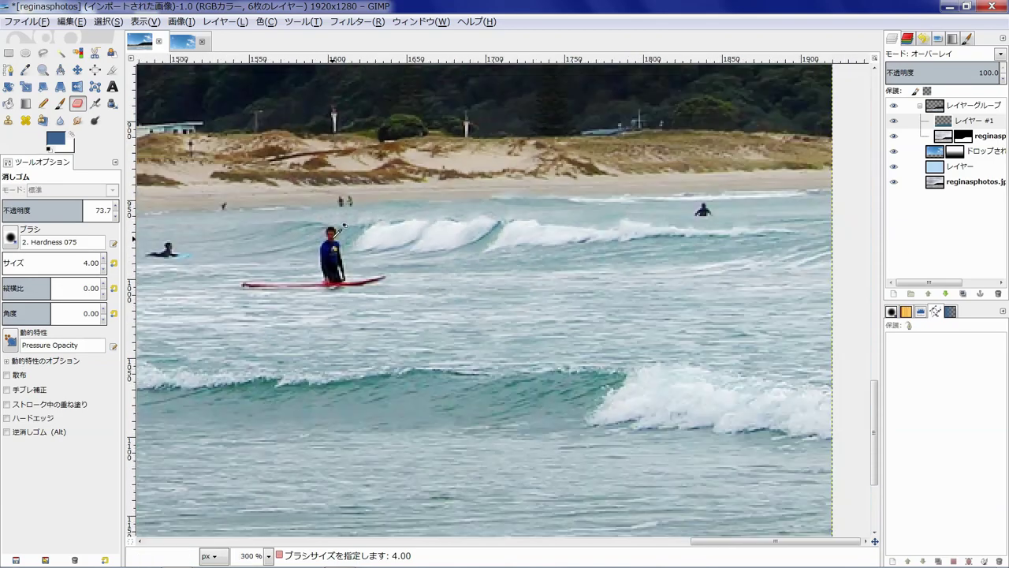
{"action": "scroll", "coordinate": [339, 232], "scroll_direction": "down", "scroll_amount": 1, "text": "ctrl"}
{"action": "scroll", "coordinate": [348, 233], "scroll_direction": "down", "scroll_amount": 1, "text": "ctrl"}
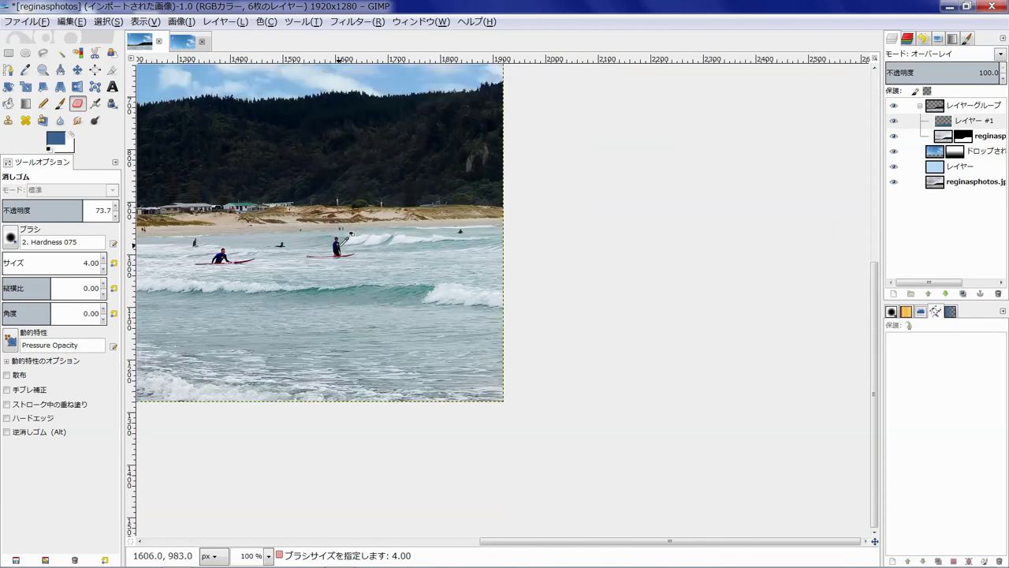
{"action": "scroll", "coordinate": [350, 234], "scroll_direction": "down", "scroll_amount": 1, "text": "ctrl"}
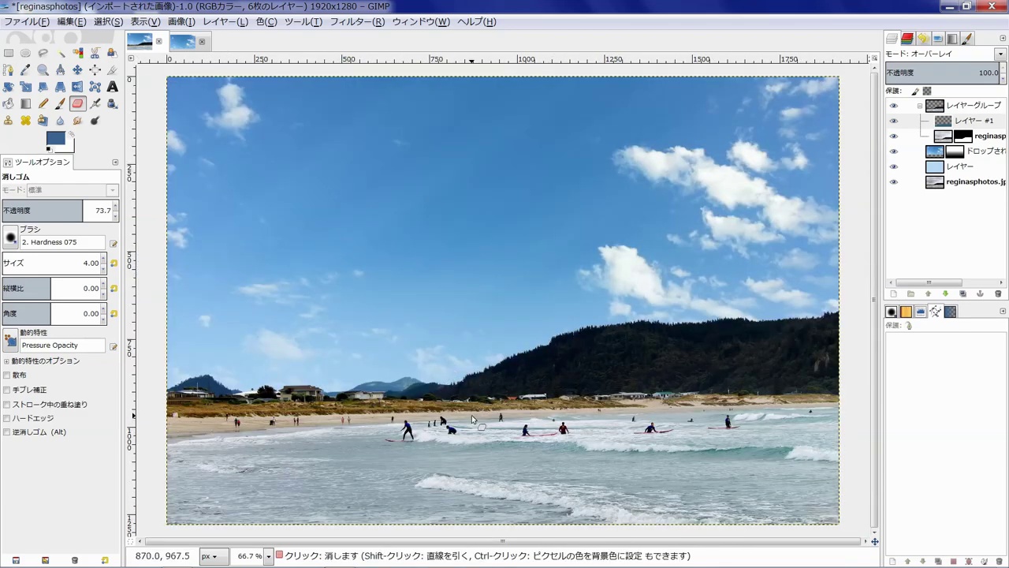
{"action": "left_click_drag", "start_coordinate": [473, 419], "coordinate": [453, 412]}
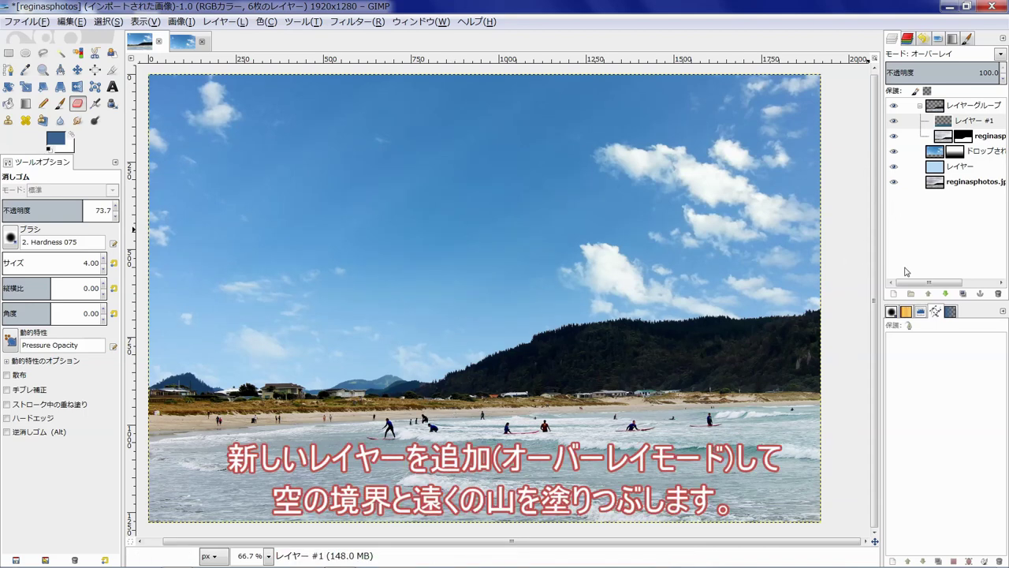
Step: Add レイヤー #2 above レイヤー #1 in Overlay mode
{"action": "left_click", "coordinate": [897, 295]}
{"action": "left_click", "coordinate": [896, 400]}
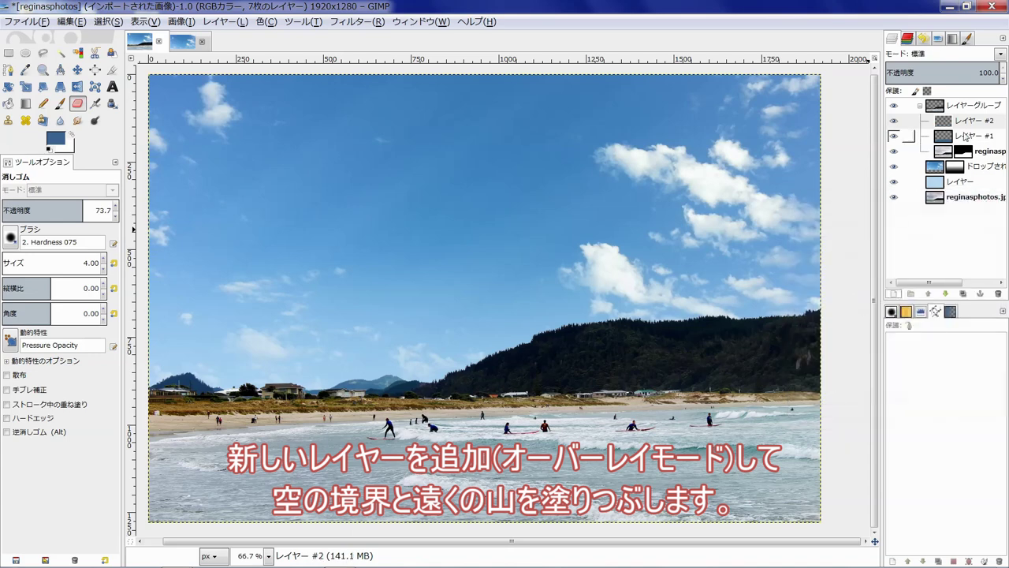
{"action": "left_click", "coordinate": [1000, 53]}
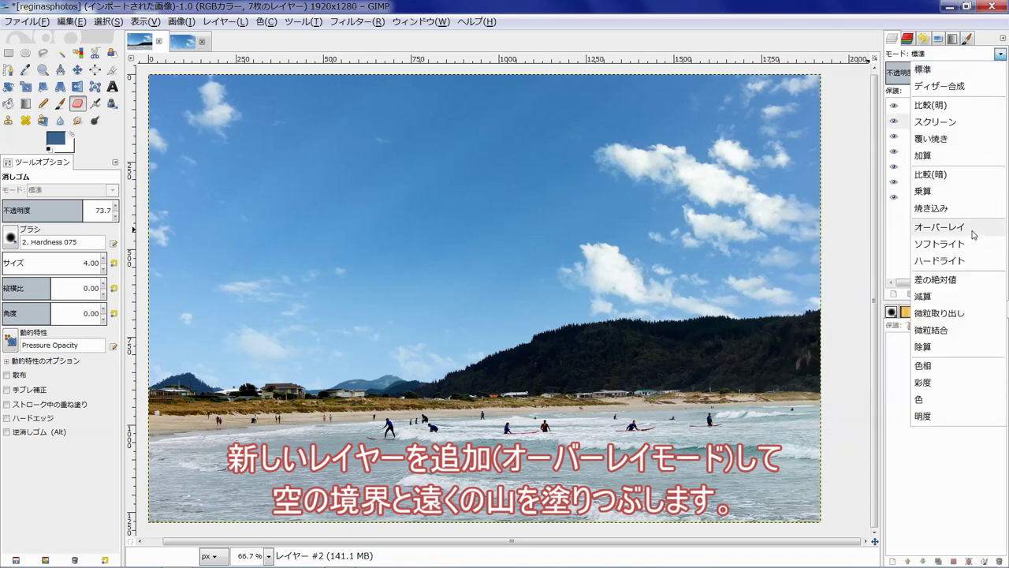
{"action": "left_click", "coordinate": [946, 230]}
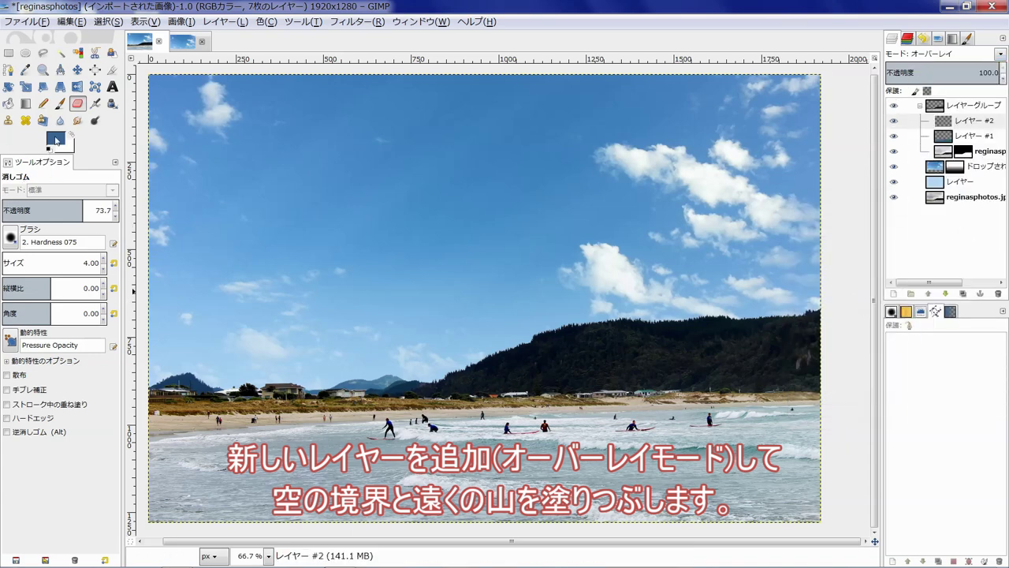
Step: Set the paintbrush to size 68 and bring the forested hillside into view
{"action": "left_click", "coordinate": [60, 103]}
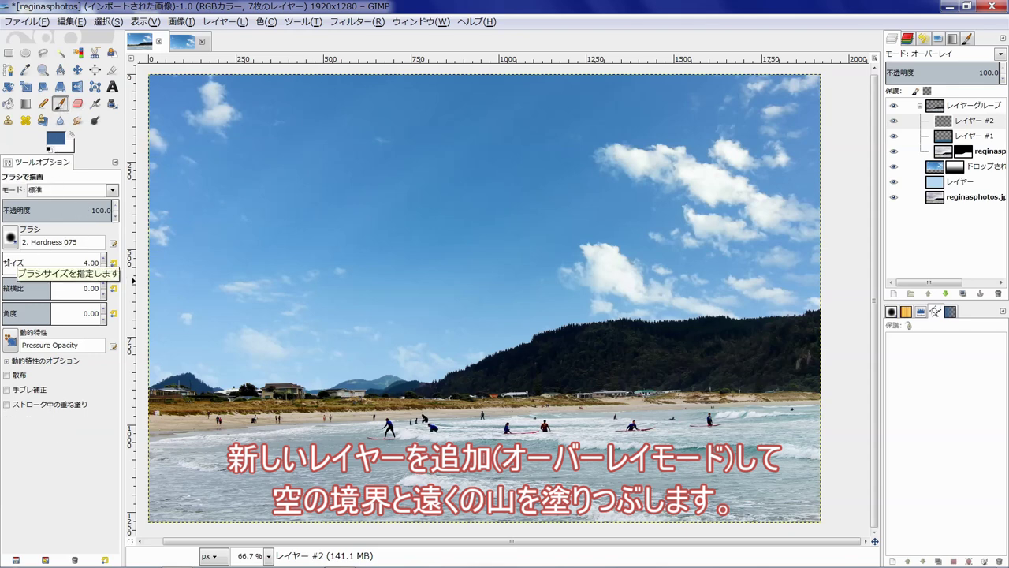
{"action": "key", "text": "bracketright"}
{"action": "key", "text": "bracketright"}
{"action": "key", "text": "bracketright"}
{"action": "key", "text": "bracketright"}
{"action": "key", "text": "bracketright"}
{"action": "key", "text": "bracketright"}
{"action": "key", "text": "bracketright"}
{"action": "key", "text": "bracketright"}
{"action": "key", "text": "bracketright"}
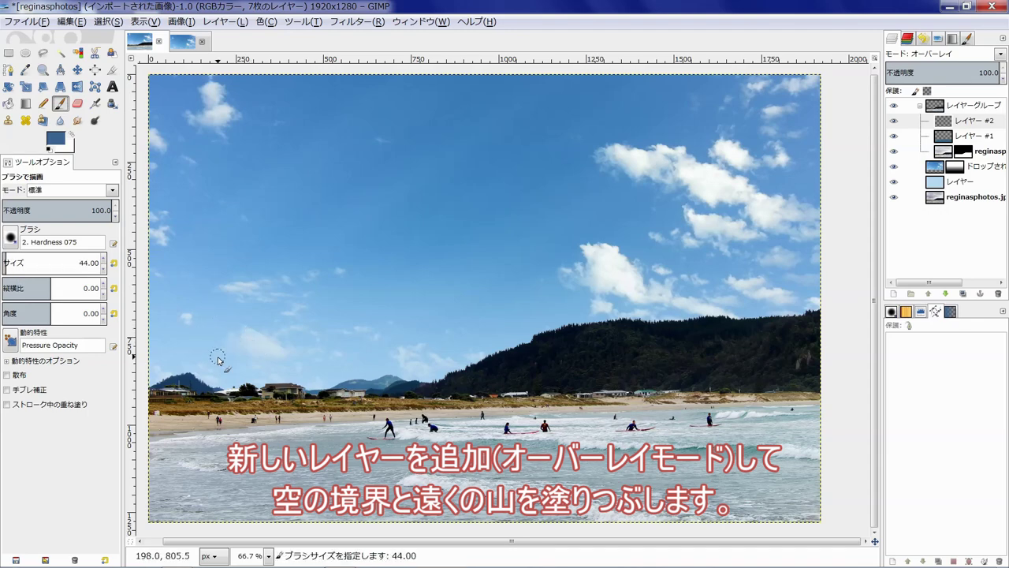
{"action": "key", "text": "bracketright"}
{"action": "key", "text": "bracketright"}
{"action": "key", "text": "bracketright"}
{"action": "key", "text": "bracketright"}
{"action": "key", "text": "bracketright"}
{"action": "key", "text": "bracketright"}
{"action": "key", "text": "bracketright"}
{"action": "key", "text": "bracketright"}
{"action": "key", "text": "bracketright"}
{"action": "key", "text": "bracketright"}
{"action": "scroll", "coordinate": [223, 388], "scroll_direction": "up", "scroll_amount": 1, "text": "ctrl"}
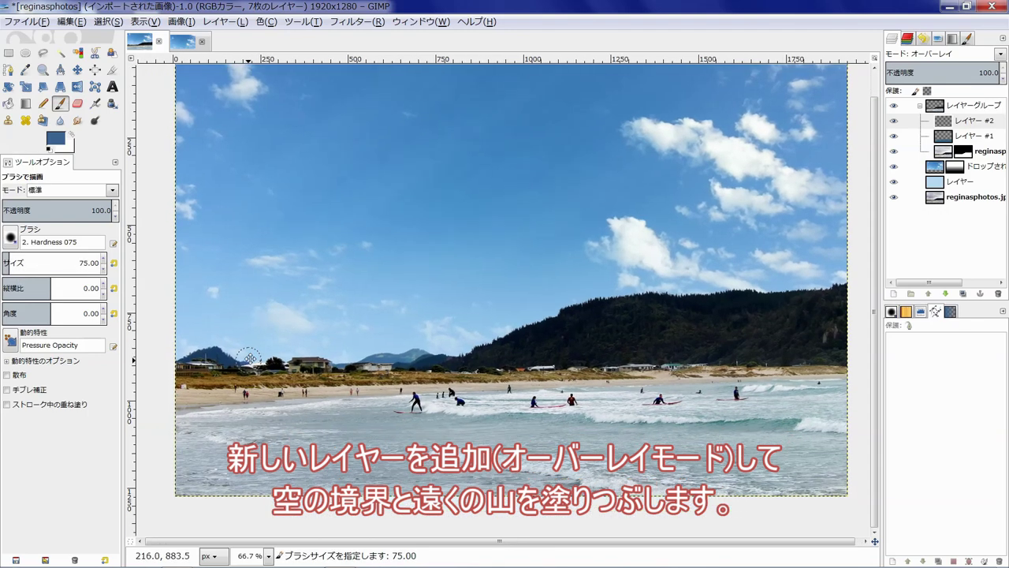
{"action": "scroll", "coordinate": [224, 370], "scroll_direction": "up", "scroll_amount": 1, "text": "ctrl"}
{"action": "scroll", "coordinate": [225, 358], "scroll_direction": "up", "scroll_amount": 1, "text": "ctrl"}
{"action": "key", "text": "bracketleft"}
{"action": "key", "text": "bracketleft"}
{"action": "key", "text": "bracketleft"}
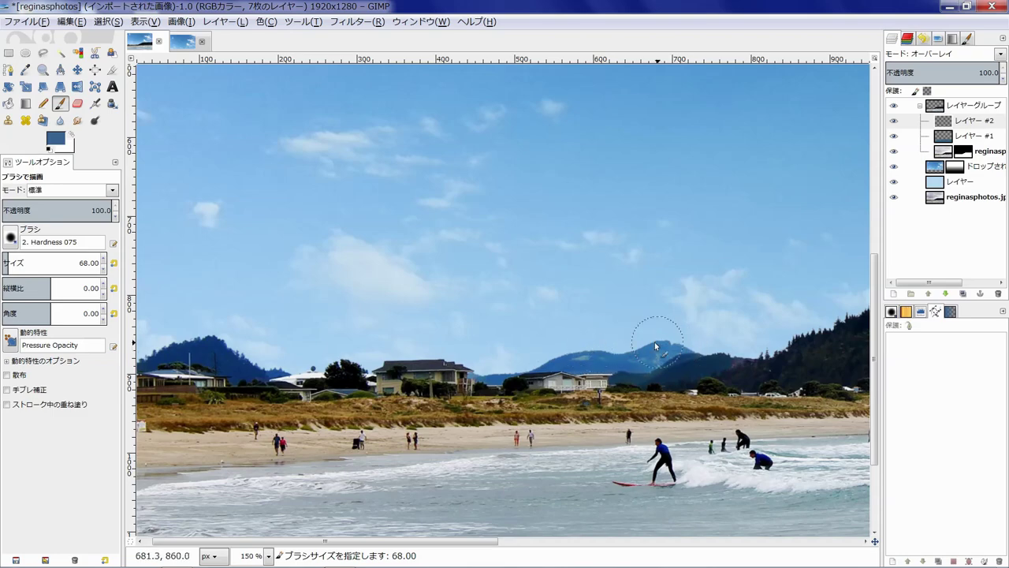
{"action": "left_click_drag", "start_coordinate": [675, 331], "coordinate": [387, 360]}
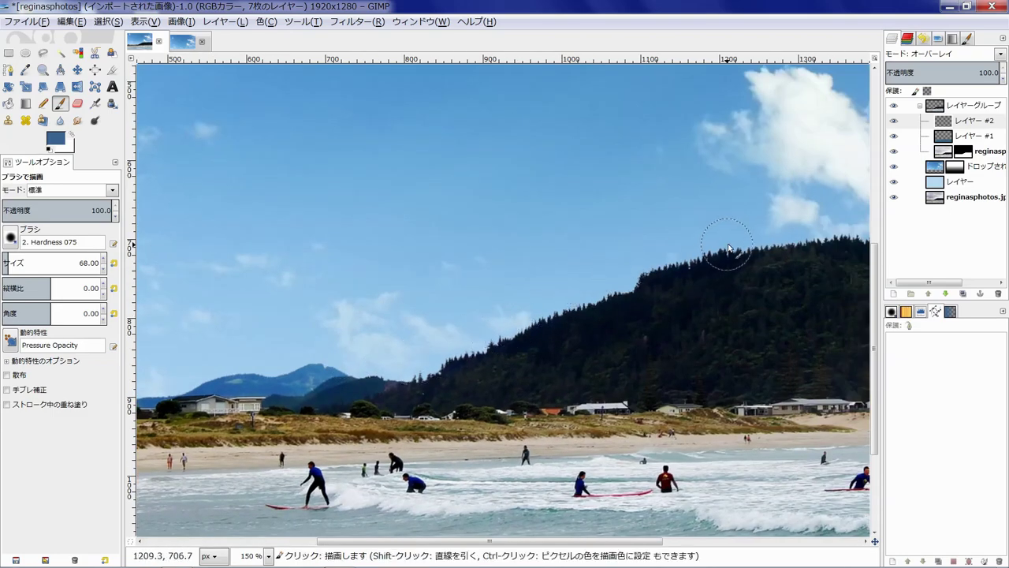
{"action": "left_click_drag", "start_coordinate": [721, 248], "coordinate": [319, 318]}
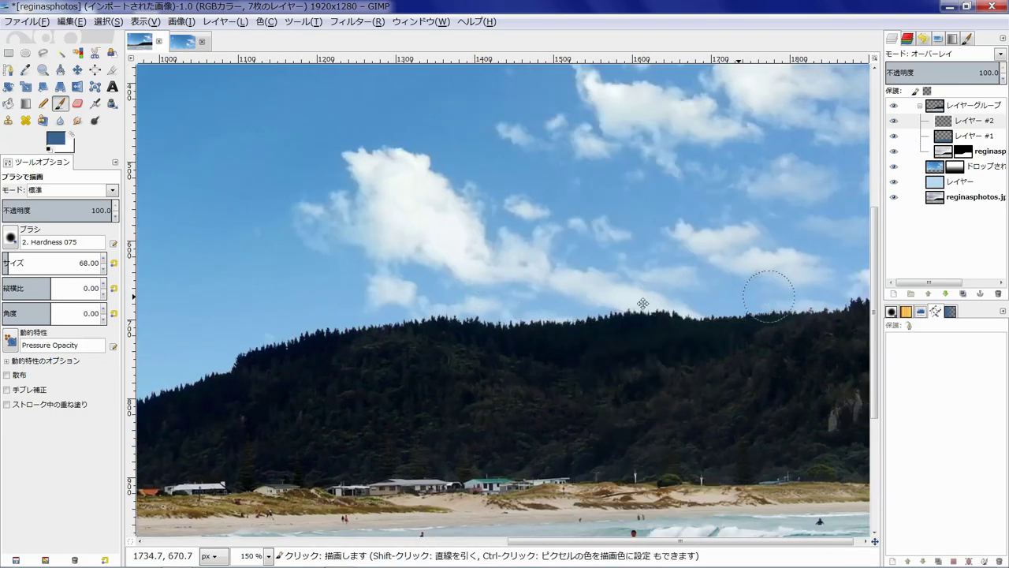
{"action": "scroll", "coordinate": [631, 307], "scroll_direction": "down", "scroll_amount": 3, "text": "ctrl"}
{"action": "scroll", "coordinate": [599, 316], "scroll_direction": "down", "scroll_amount": 1, "text": "ctrl"}
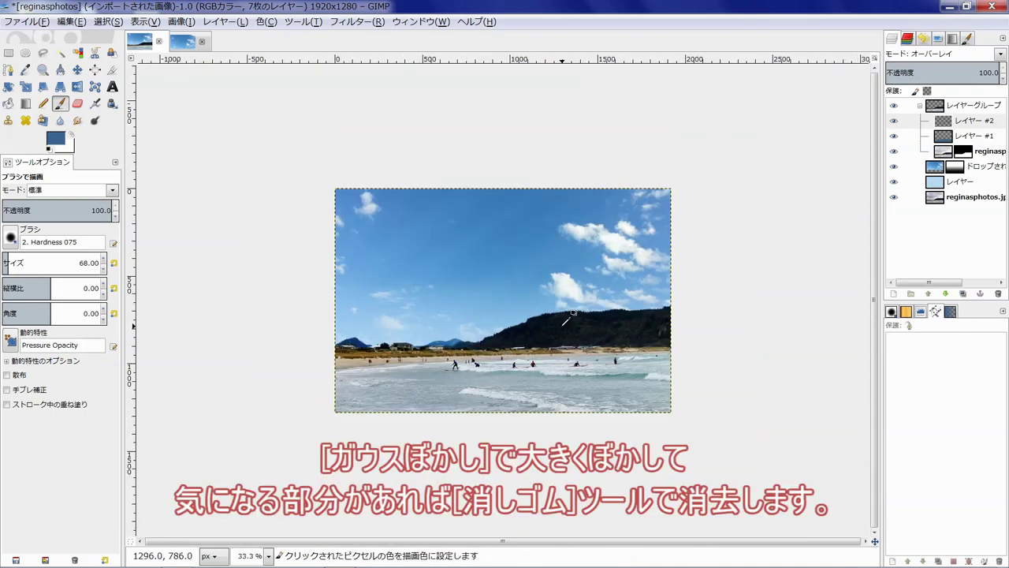
{"action": "scroll", "coordinate": [566, 319], "scroll_direction": "up", "scroll_amount": 3, "text": "ctrl"}
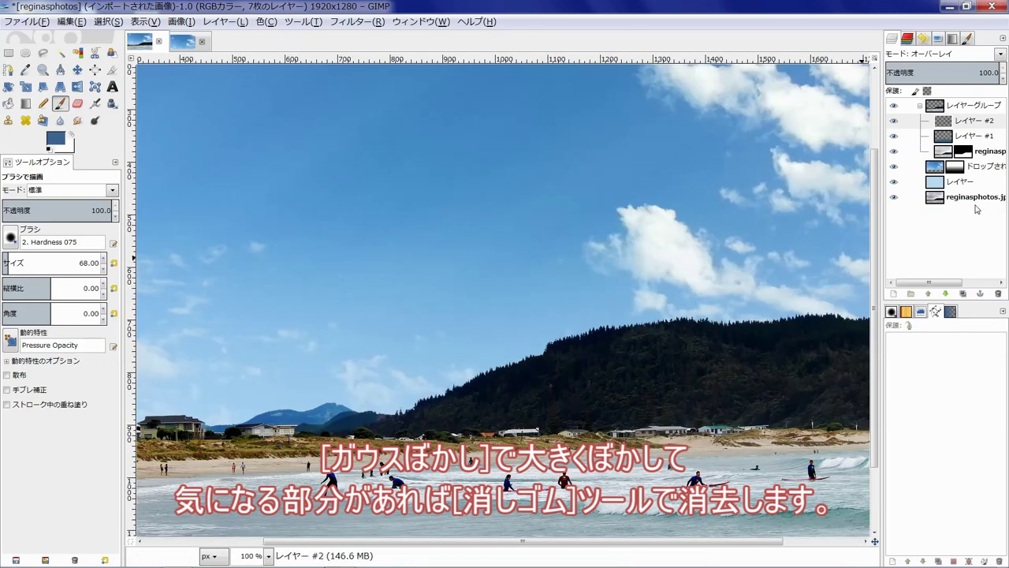
Step: Re-apply the Gaussian blur to レイヤー #2 with a new horizontal radius
{"action": "left_click", "coordinate": [354, 21]}
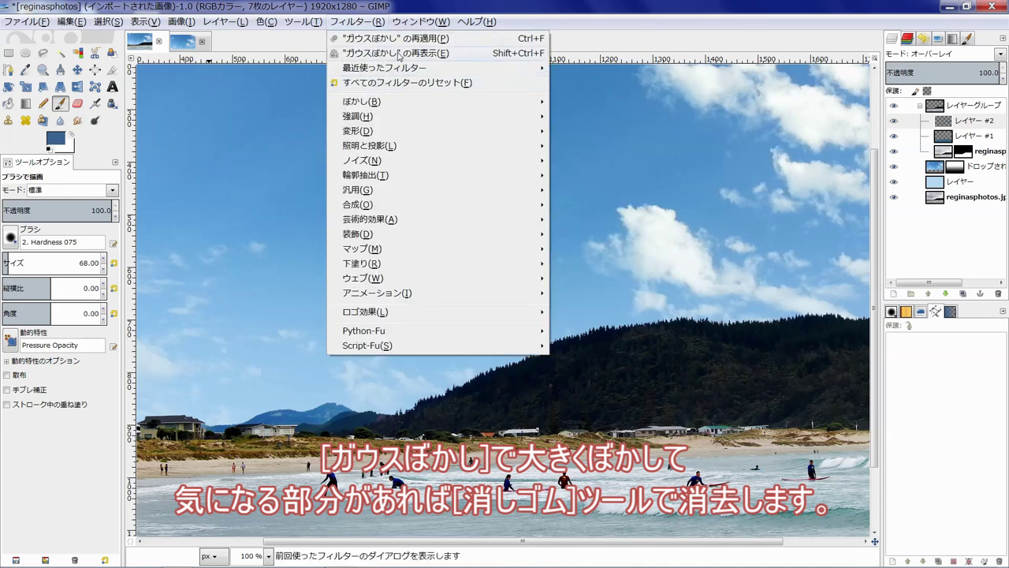
{"action": "key", "text": "Escape"}
{"action": "double_click", "coordinate": [491, 359]}
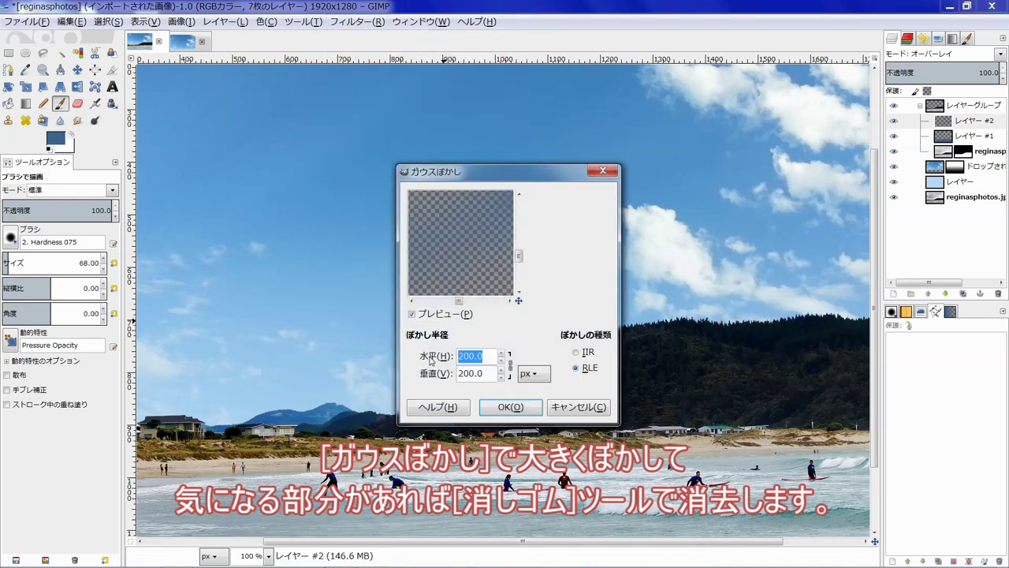
{"action": "type", "text": "100"}
{"action": "left_click", "coordinate": [503, 407]}
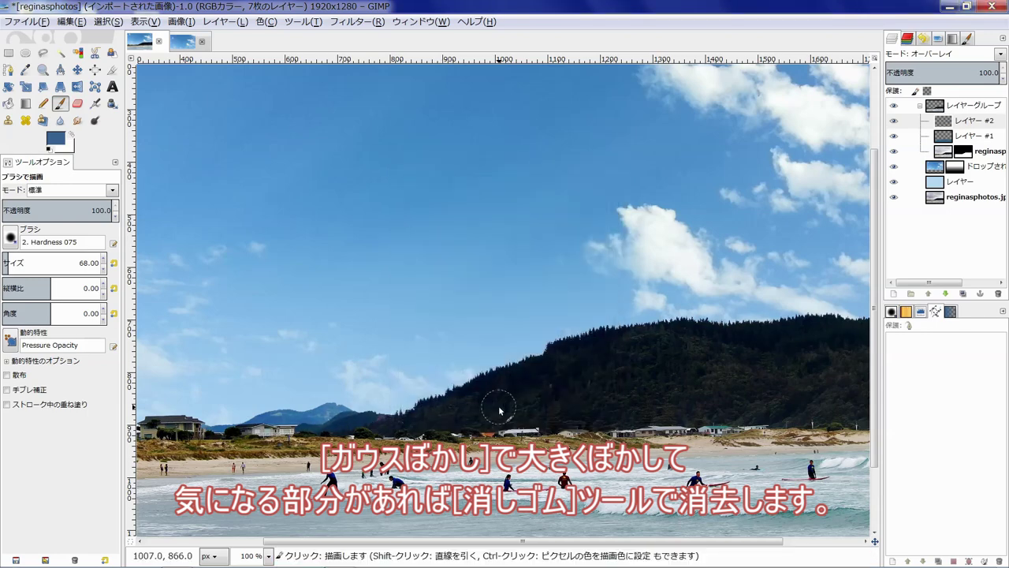
Step: Hide and show レイヤー #2 to compare the blurred overlay
{"action": "scroll", "coordinate": [324, 406], "scroll_direction": "up", "scroll_amount": 3}
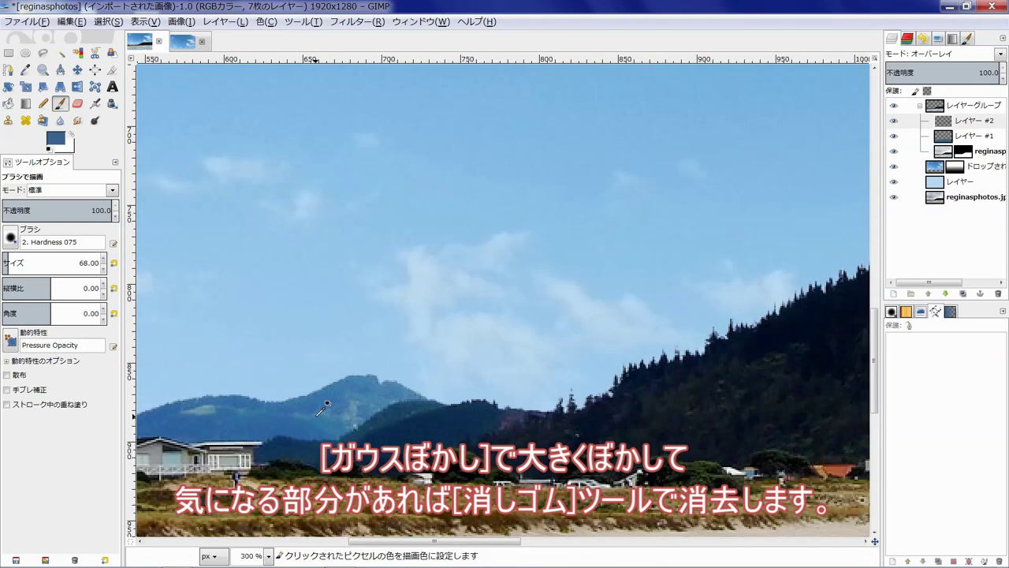
{"action": "scroll", "coordinate": [323, 406], "scroll_direction": "down", "scroll_amount": 3}
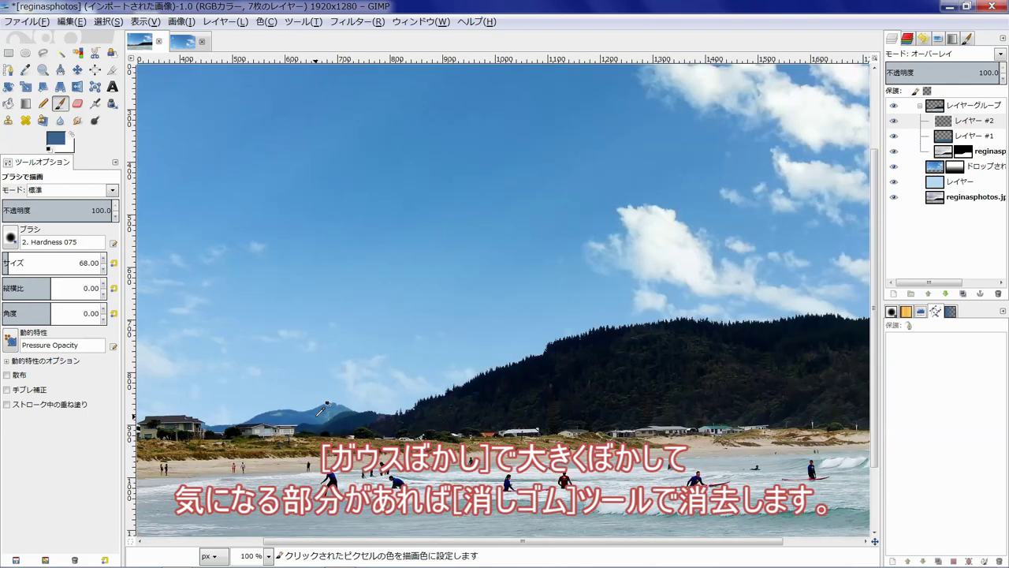
{"action": "scroll", "coordinate": [323, 406], "scroll_direction": "up", "scroll_amount": 1}
{"action": "scroll", "coordinate": [323, 406], "scroll_direction": "up", "scroll_amount": 1}
{"action": "scroll", "coordinate": [324, 406], "scroll_direction": "up", "scroll_amount": 1}
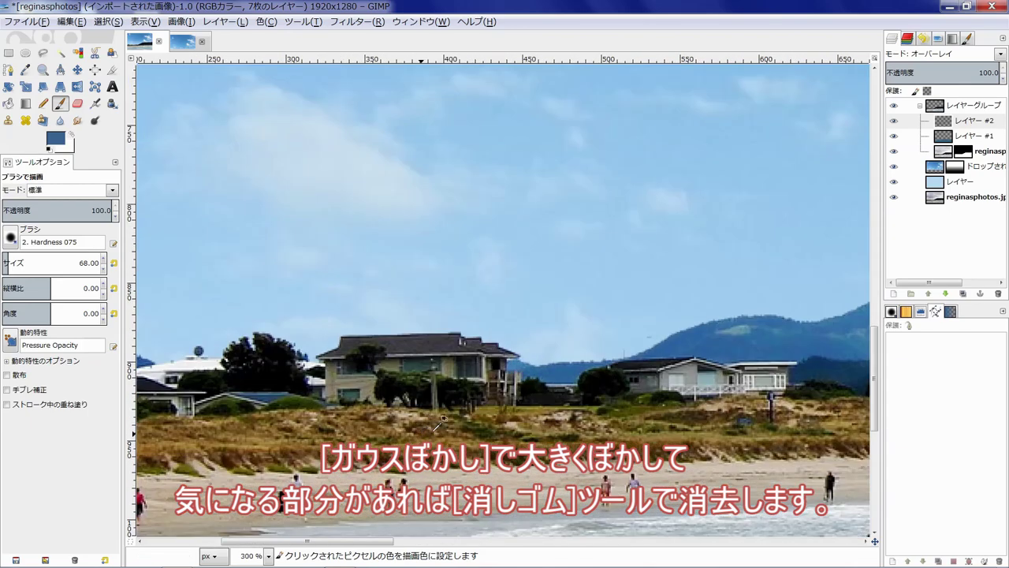
{"action": "left_click", "coordinate": [899, 123]}
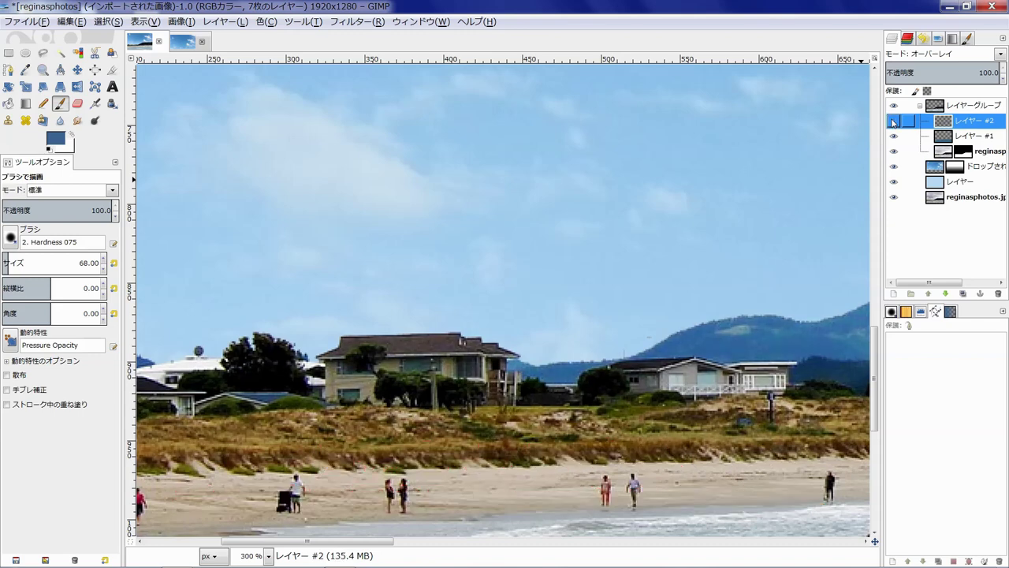
{"action": "left_click", "coordinate": [893, 121]}
{"action": "left_click", "coordinate": [893, 121]}
{"action": "scroll", "coordinate": [451, 279], "scroll_direction": "down", "scroll_amount": 2}
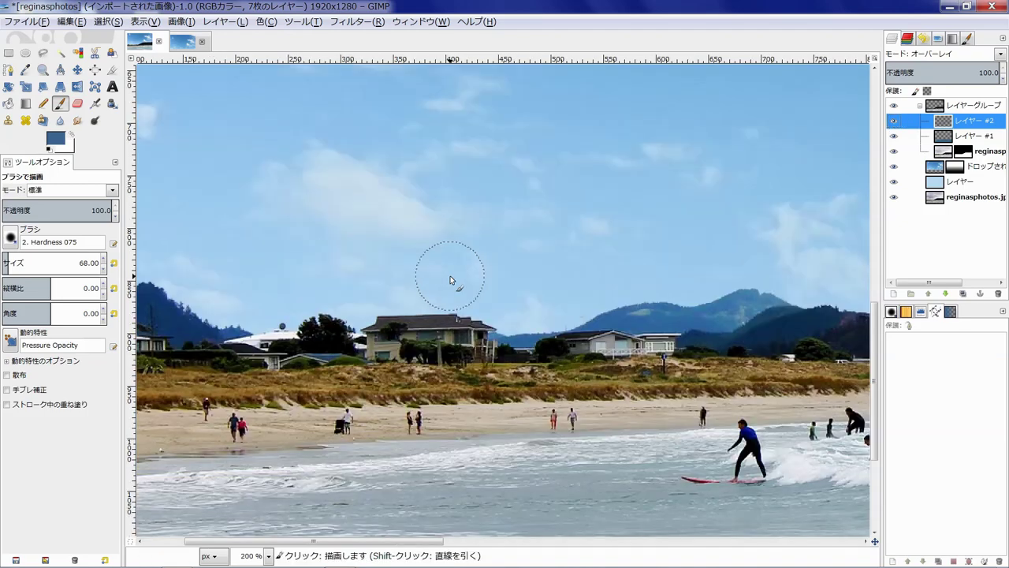
{"action": "scroll", "coordinate": [390, 322], "scroll_direction": "up", "scroll_amount": 2}
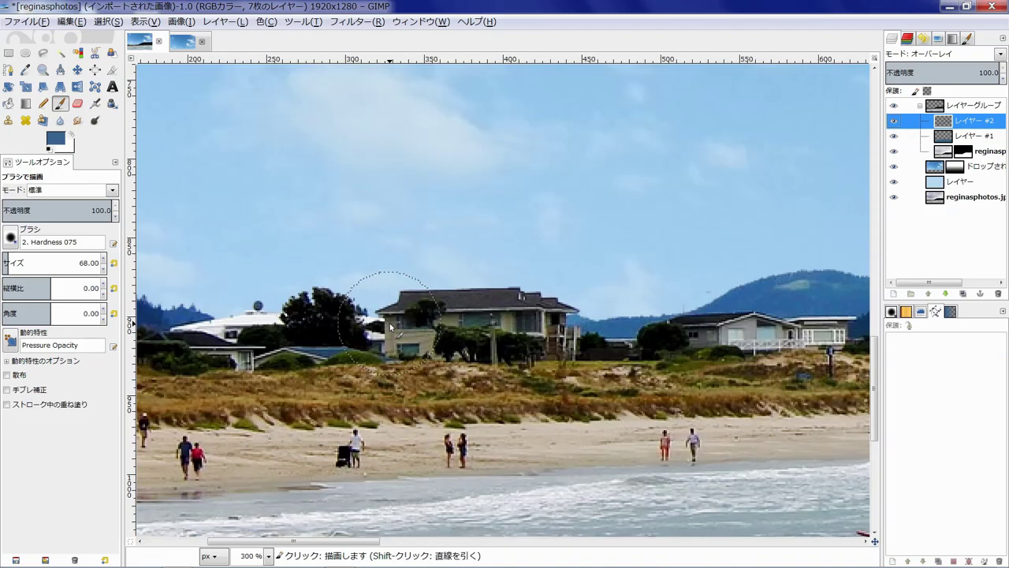
{"action": "scroll", "coordinate": [390, 323], "scroll_direction": "up", "scroll_amount": 1}
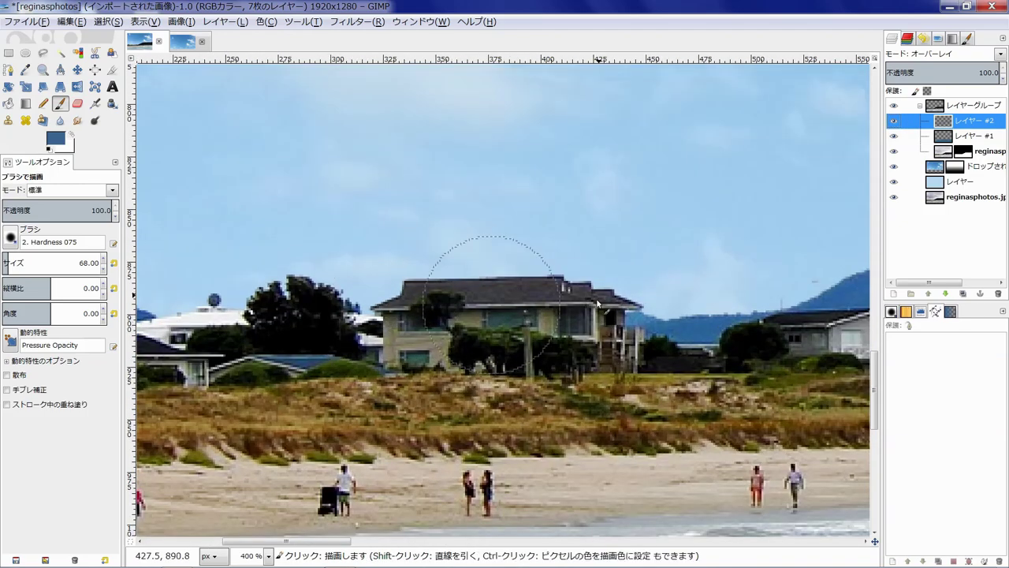
Step: Erase the overlay tint around the beach houses with a size-22 eraser
{"action": "left_click", "coordinate": [78, 103]}
{"action": "key", "text": "bracketleft"}
{"action": "key", "text": "bracketleft"}
{"action": "key", "text": "bracketleft"}
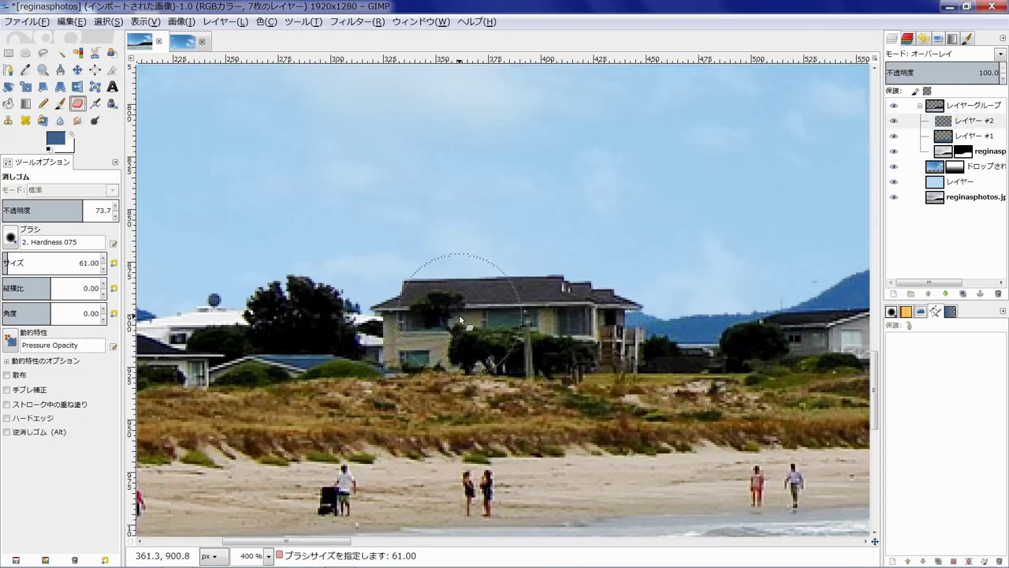
{"action": "key", "text": "bracketleft"}
{"action": "key", "text": "bracketleft"}
{"action": "key", "text": "bracketleft"}
{"action": "key", "text": "bracketleft"}
{"action": "key", "text": "bracketleft"}
{"action": "key", "text": "bracketleft"}
{"action": "key", "text": "bracketleft"}
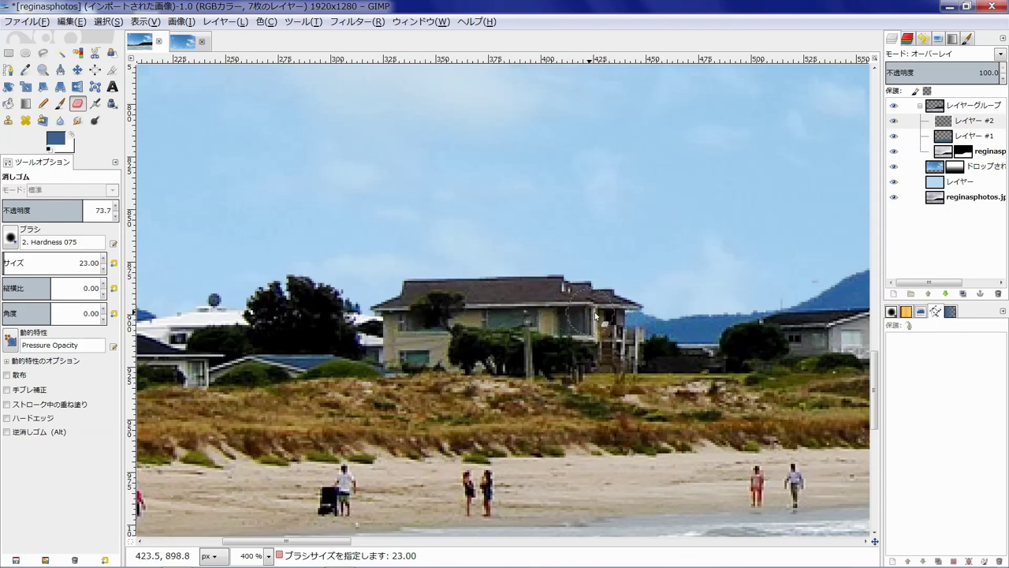
{"action": "scroll", "coordinate": [609, 322], "scroll_direction": "down", "scroll_amount": 1}
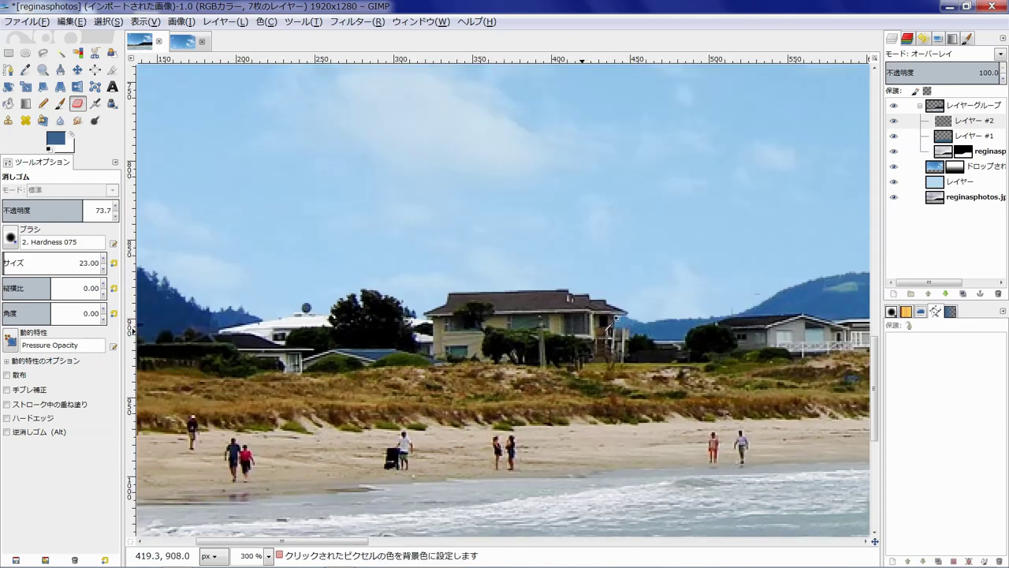
{"action": "scroll", "coordinate": [576, 320], "scroll_direction": "up", "scroll_amount": 1}
{"action": "scroll", "coordinate": [572, 319], "scroll_direction": "up", "scroll_amount": 2}
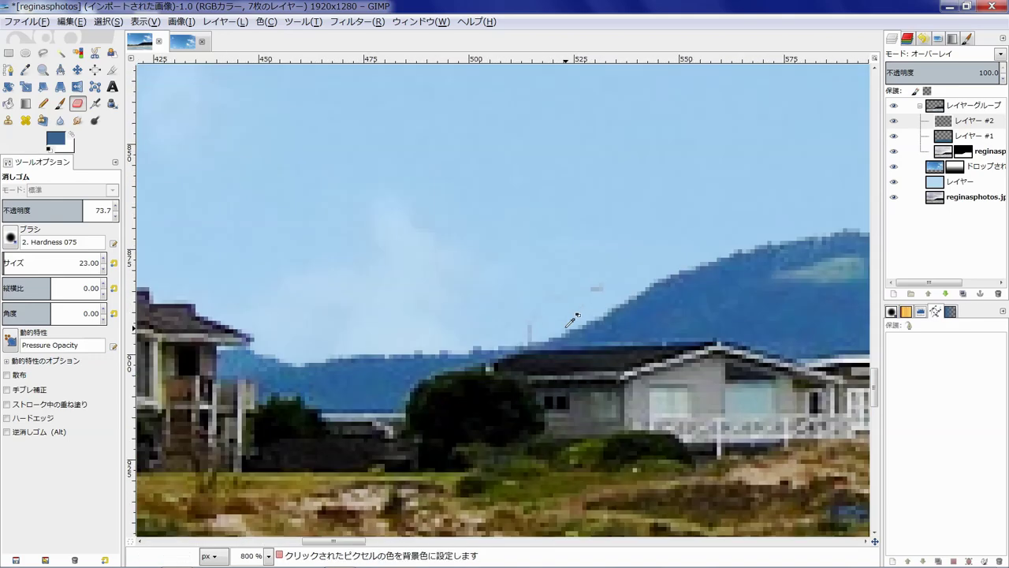
{"action": "scroll", "coordinate": [573, 319], "scroll_direction": "down", "scroll_amount": 2}
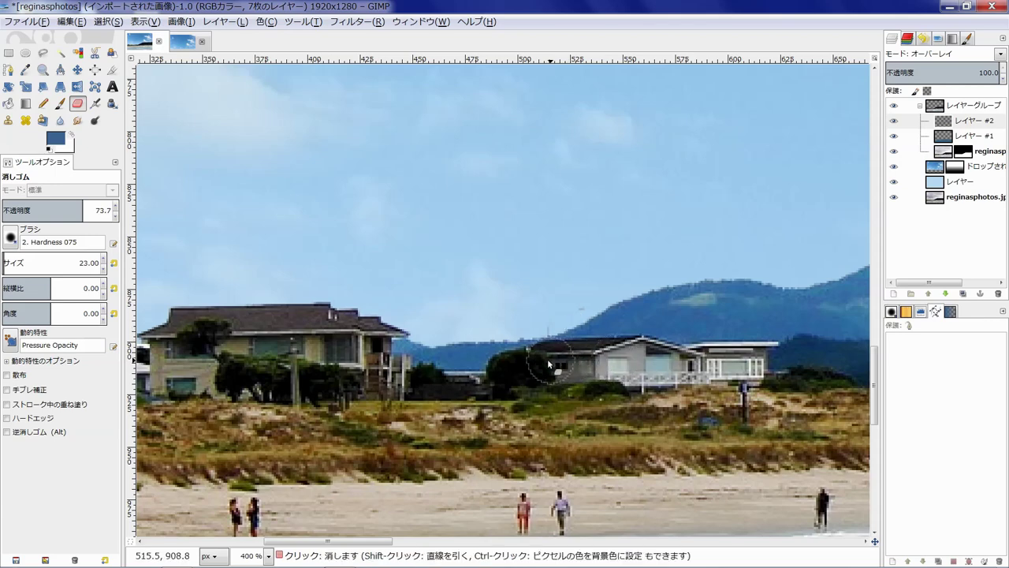
{"action": "key", "text": "bracketleft"}
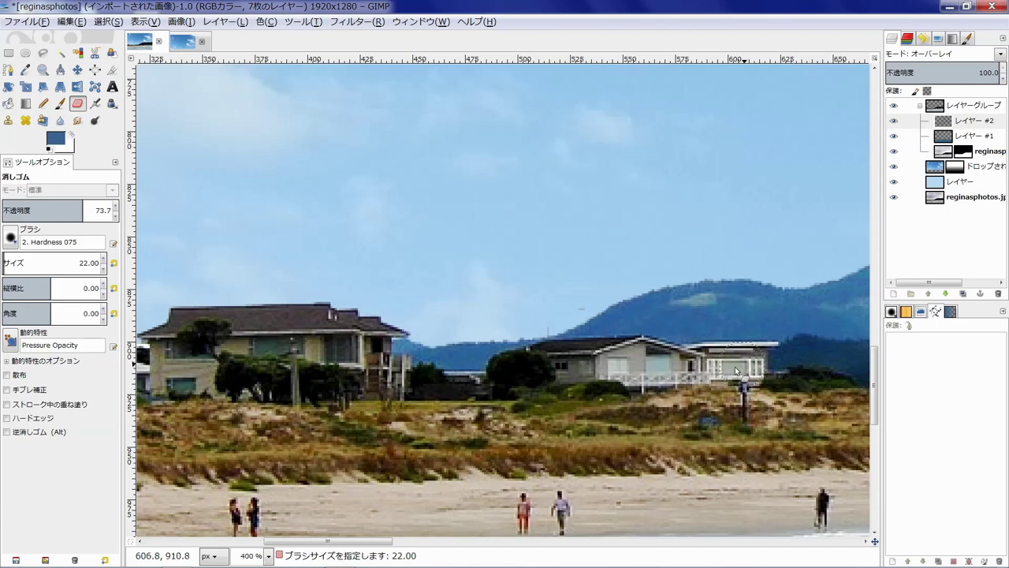
{"action": "key", "text": "2"}
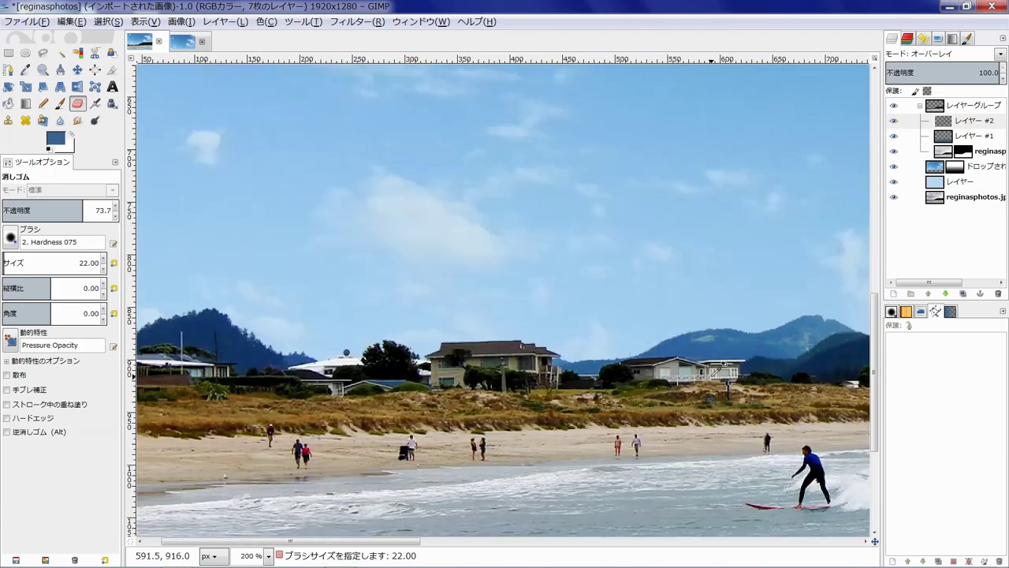
Step: Adjust レイヤー #2 to hue 14 and lightness about -18
{"action": "left_click", "coordinate": [268, 21]}
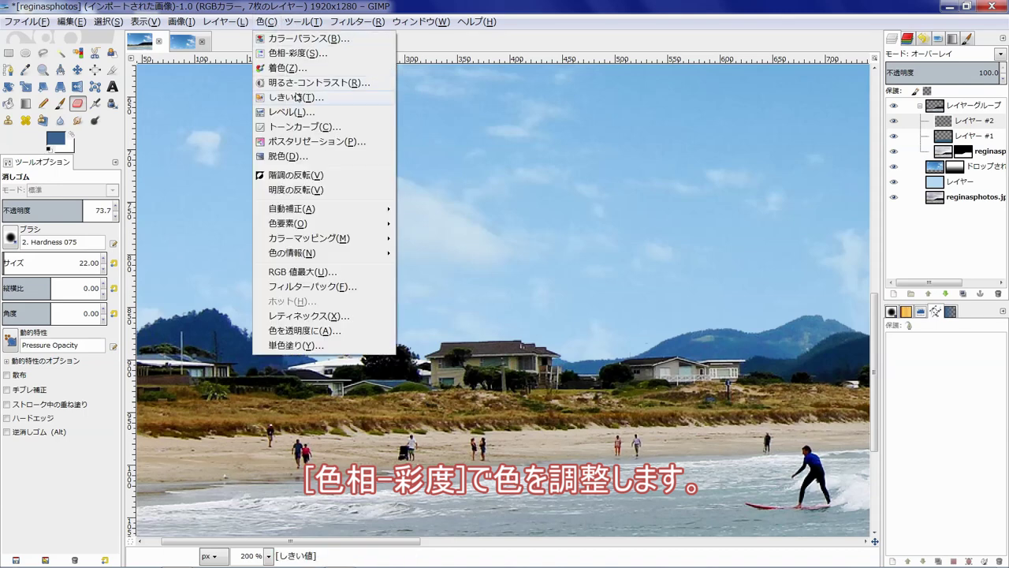
{"action": "left_click", "coordinate": [298, 53]}
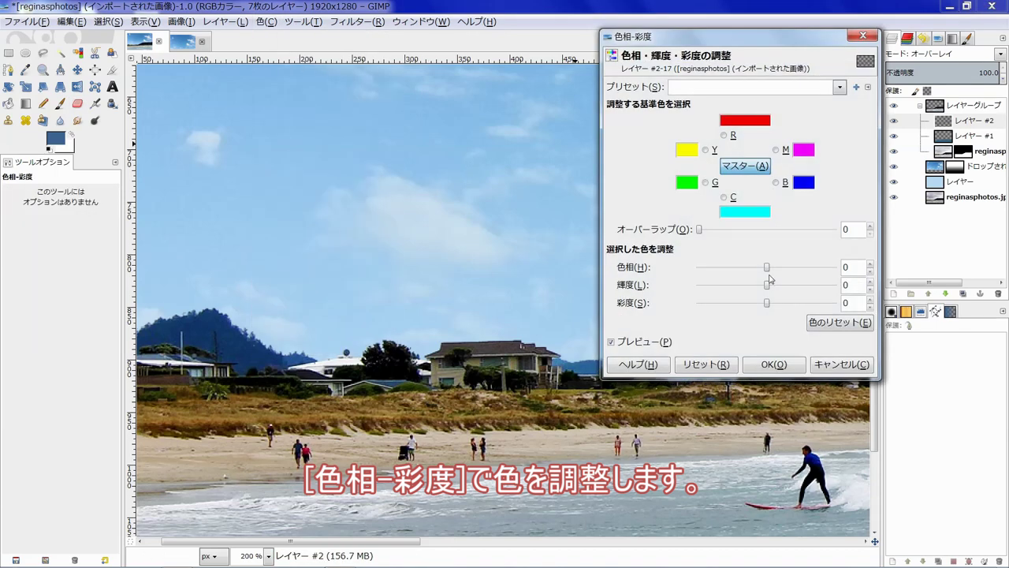
{"action": "mouse_move", "coordinate": [767, 271]}
{"action": "left_mouse_down"}
{"action": "mouse_move", "coordinate": [727, 270]}
{"action": "mouse_move", "coordinate": [762, 269]}
{"action": "left_mouse_up"}
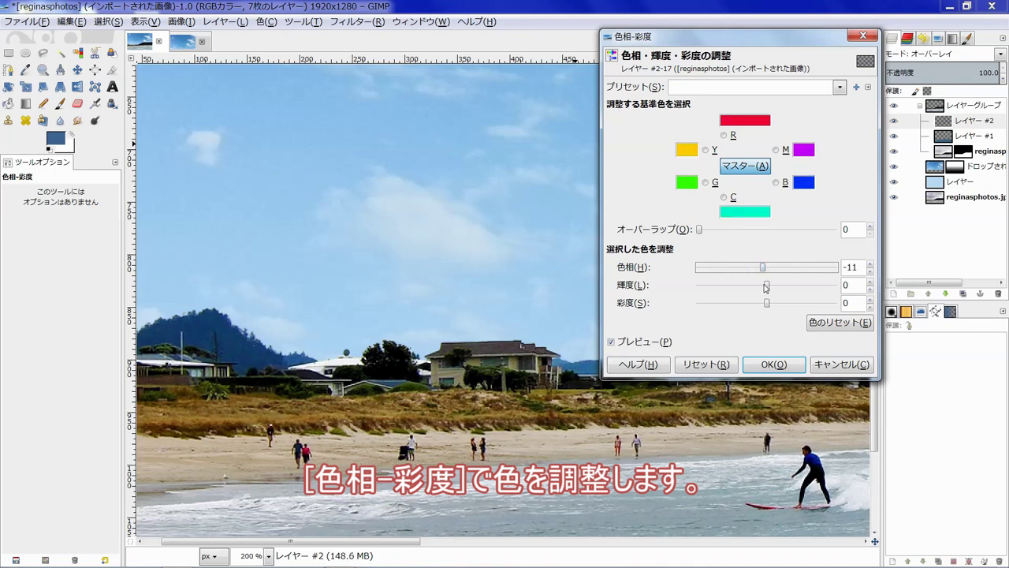
{"action": "left_click_drag", "start_coordinate": [765, 287], "coordinate": [705, 285]}
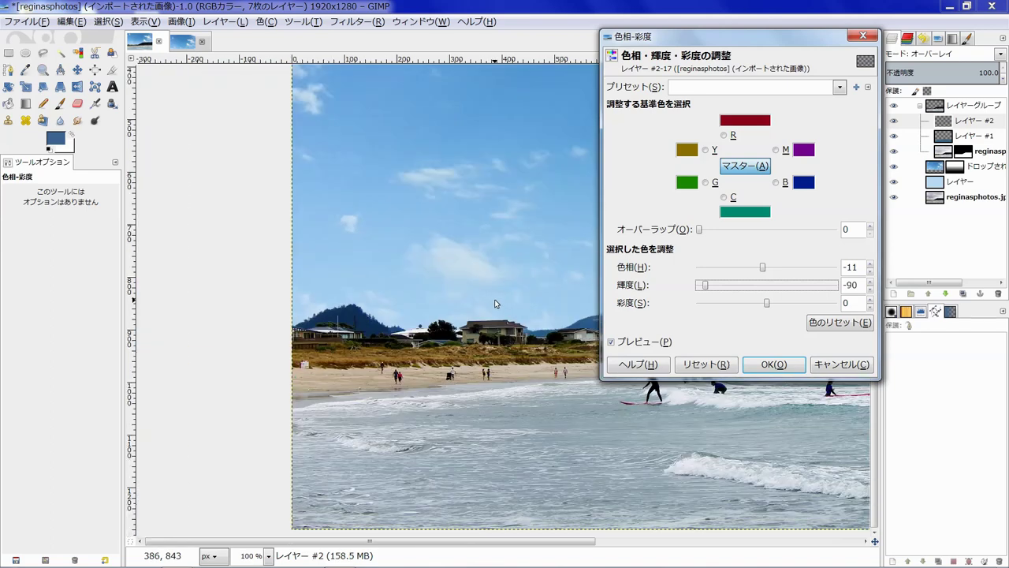
{"action": "left_click_drag", "start_coordinate": [495, 303], "coordinate": [356, 302]}
{"action": "mouse_move", "coordinate": [707, 285]}
{"action": "left_mouse_down"}
{"action": "mouse_move", "coordinate": [731, 289]}
{"action": "mouse_move", "coordinate": [776, 270]}
{"action": "mouse_move", "coordinate": [753, 270]}
{"action": "mouse_move", "coordinate": [770, 272]}
{"action": "mouse_move", "coordinate": [736, 290]}
{"action": "mouse_move", "coordinate": [751, 294]}
{"action": "left_mouse_up"}
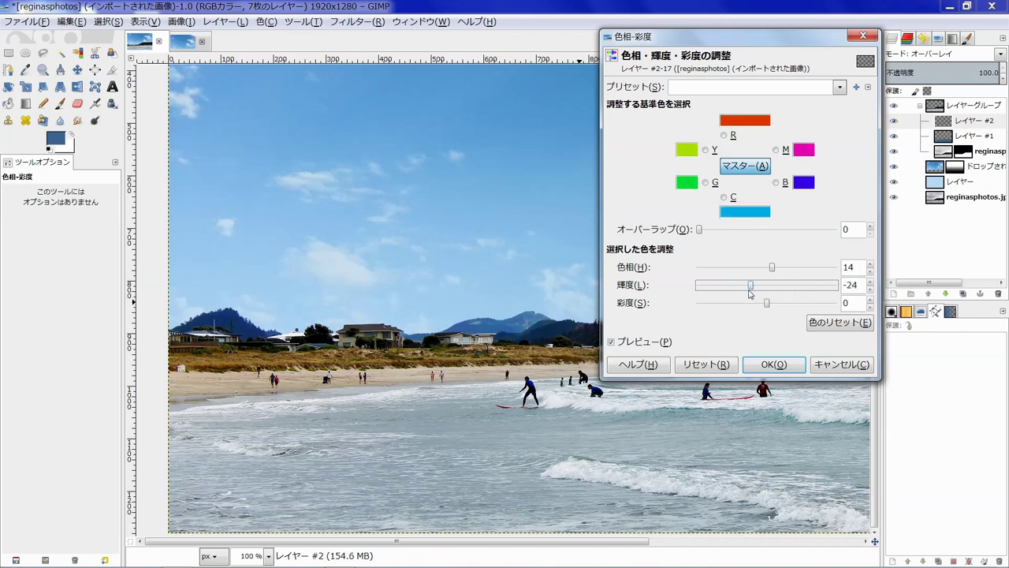
{"action": "left_click_drag", "start_coordinate": [750, 294], "coordinate": [753, 294]}
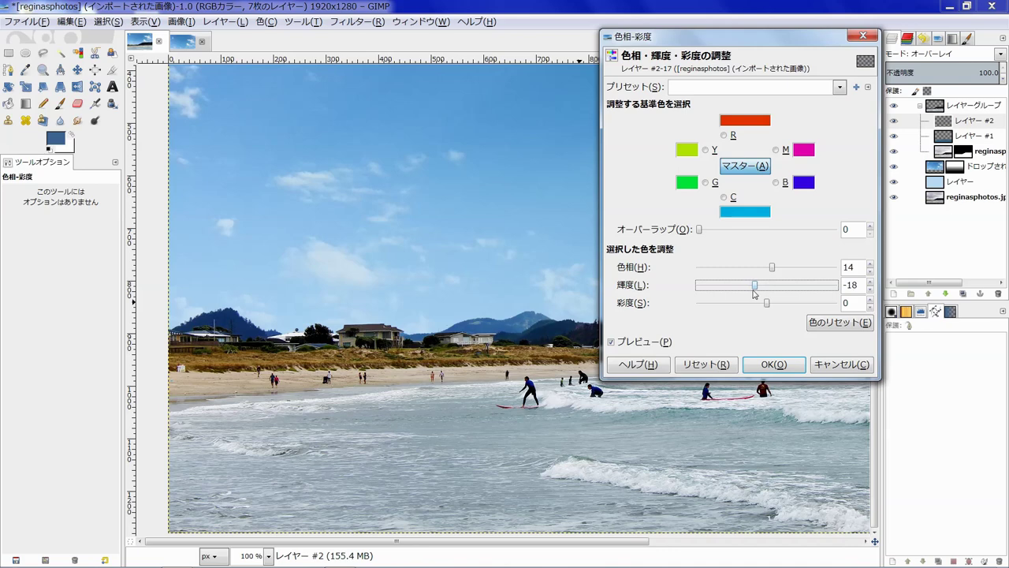
{"action": "left_click", "coordinate": [773, 363]}
Step: Hide and show レイヤー #2 to compare before and after
{"action": "left_click", "coordinate": [893, 122]}
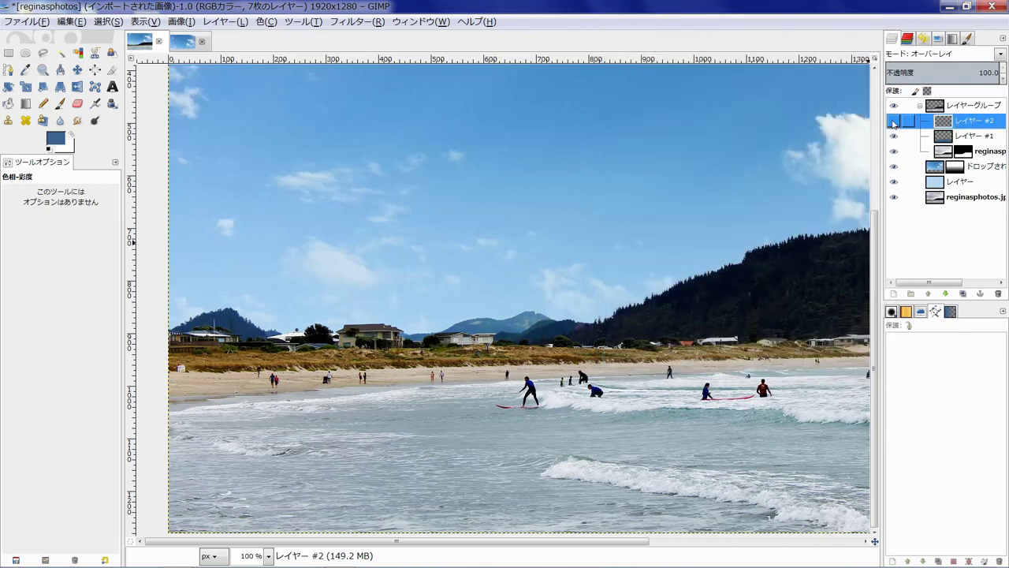
{"action": "left_click", "coordinate": [893, 123]}
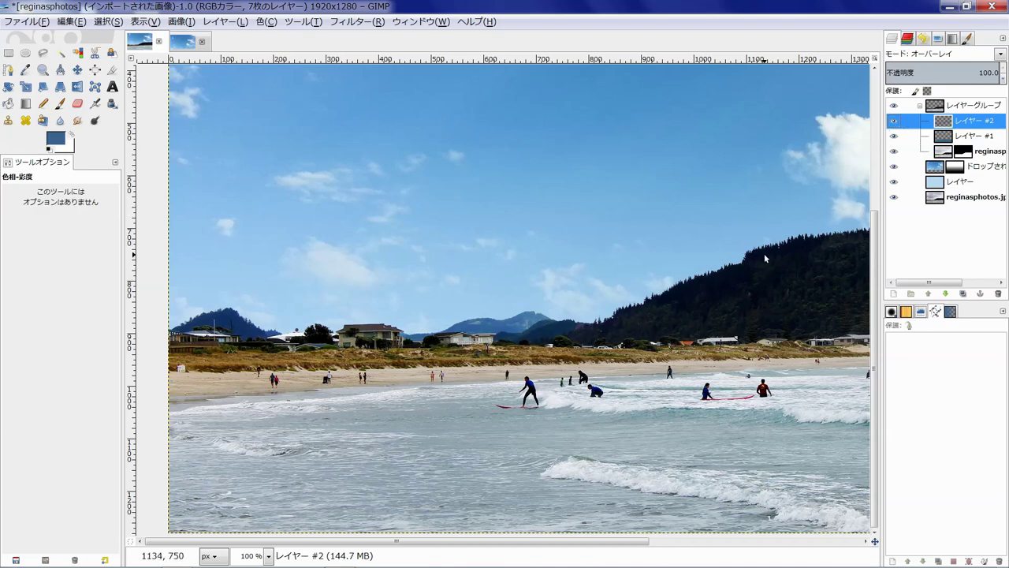
{"action": "scroll", "coordinate": [764, 254], "scroll_direction": "up", "scroll_amount": 3}
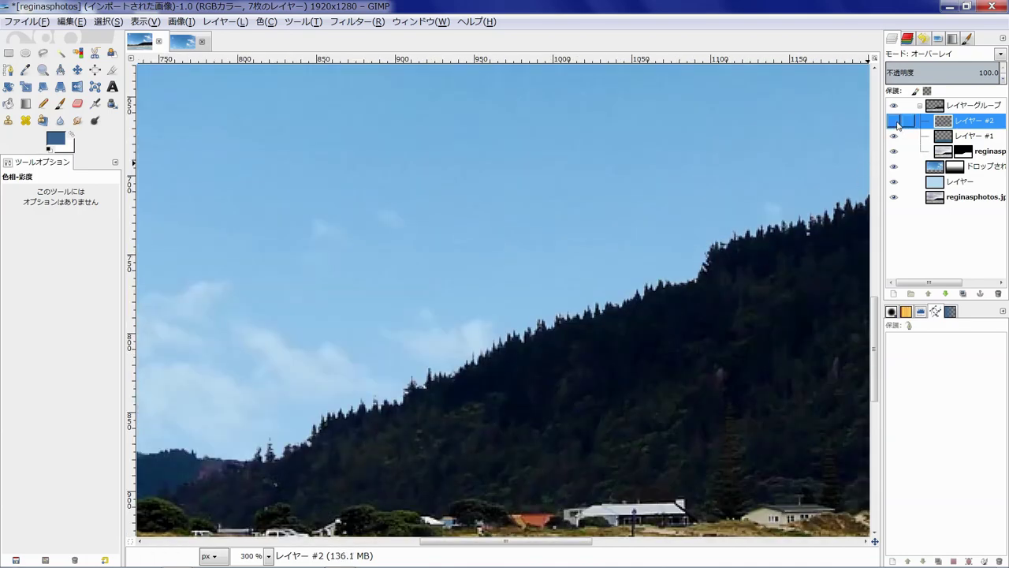
{"action": "scroll", "coordinate": [496, 312], "scroll_direction": "down", "scroll_amount": 2}
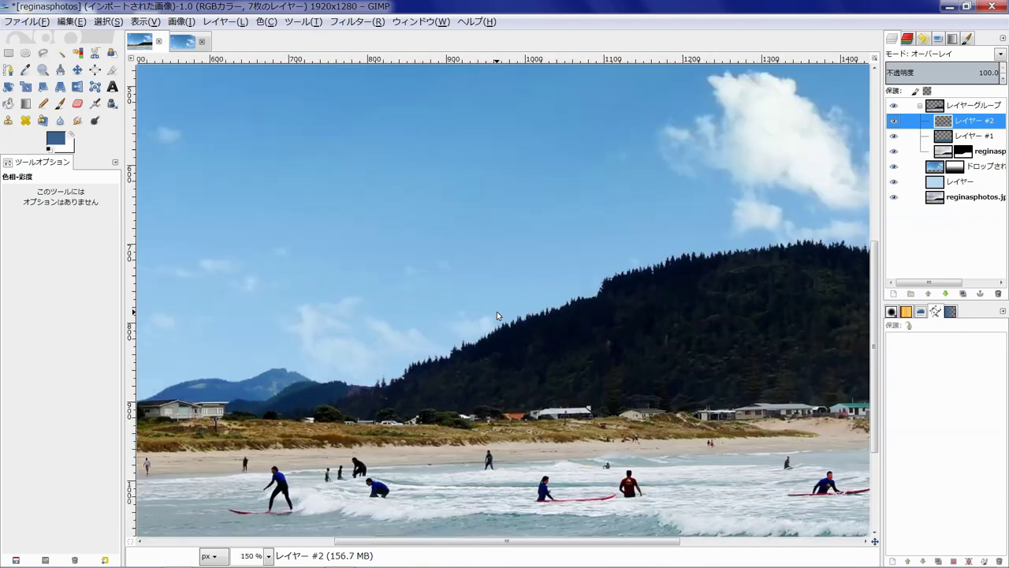
{"action": "scroll", "coordinate": [497, 312], "scroll_direction": "down", "scroll_amount": 1}
{"action": "scroll", "coordinate": [497, 311], "scroll_direction": "down", "scroll_amount": 1}
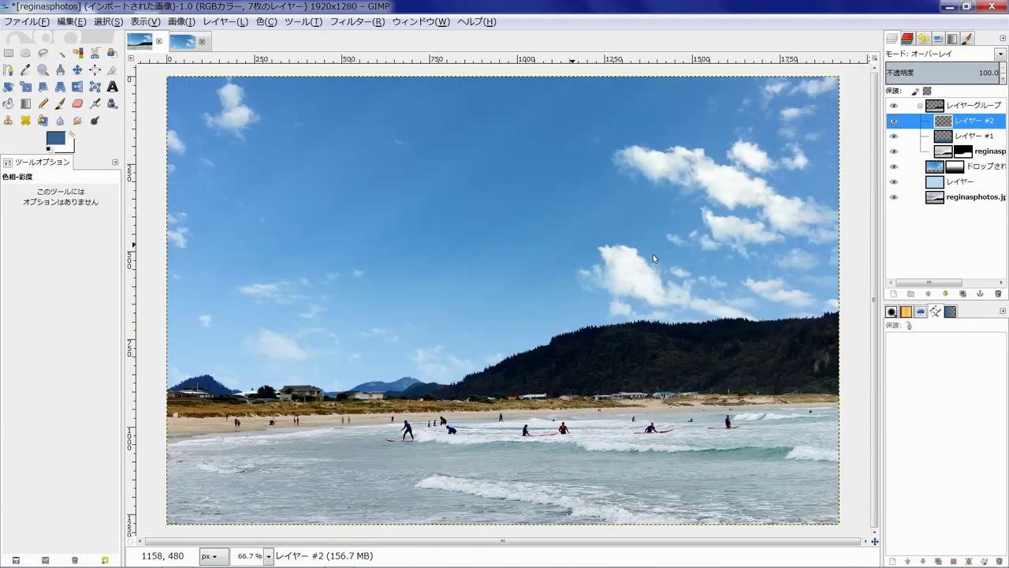
Step: Select the dropped-in sky layer and try a brightening curve, then cancel it
{"action": "left_click_drag", "start_coordinate": [936, 167], "coordinate": [937, 167]}
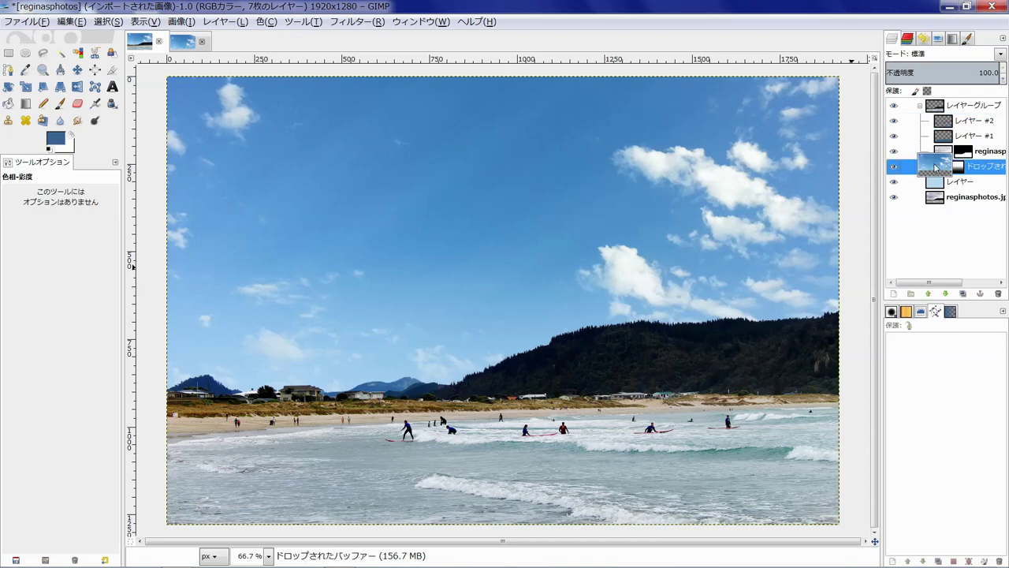
{"action": "left_click", "coordinate": [275, 23]}
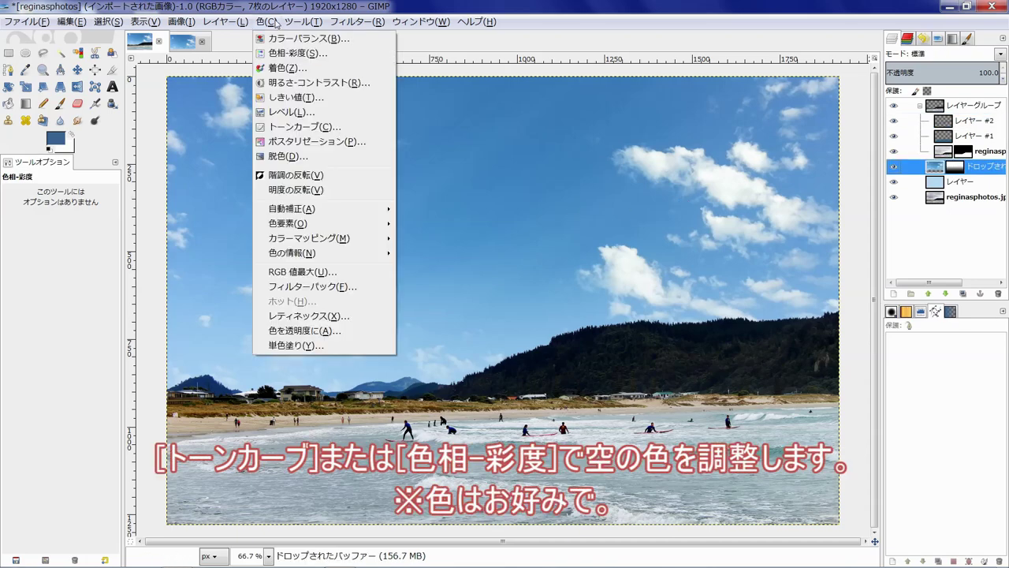
{"action": "left_click", "coordinate": [307, 127]}
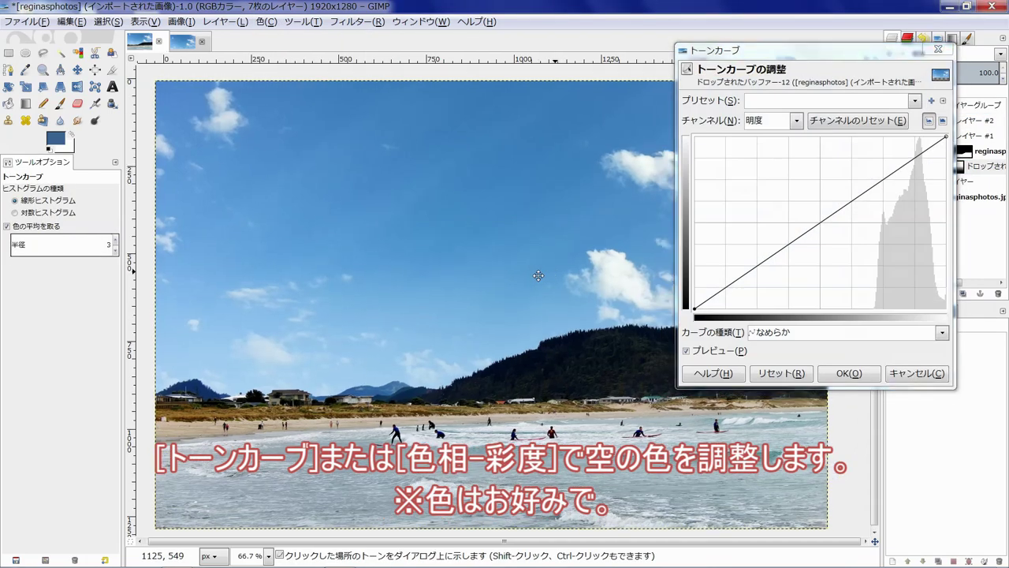
{"action": "mouse_move", "coordinate": [831, 219]}
{"action": "left_mouse_down"}
{"action": "mouse_move", "coordinate": [800, 178]}
{"action": "mouse_move", "coordinate": [886, 264]}
{"action": "mouse_move", "coordinate": [800, 214]}
{"action": "mouse_move", "coordinate": [813, 217]}
{"action": "left_mouse_up"}
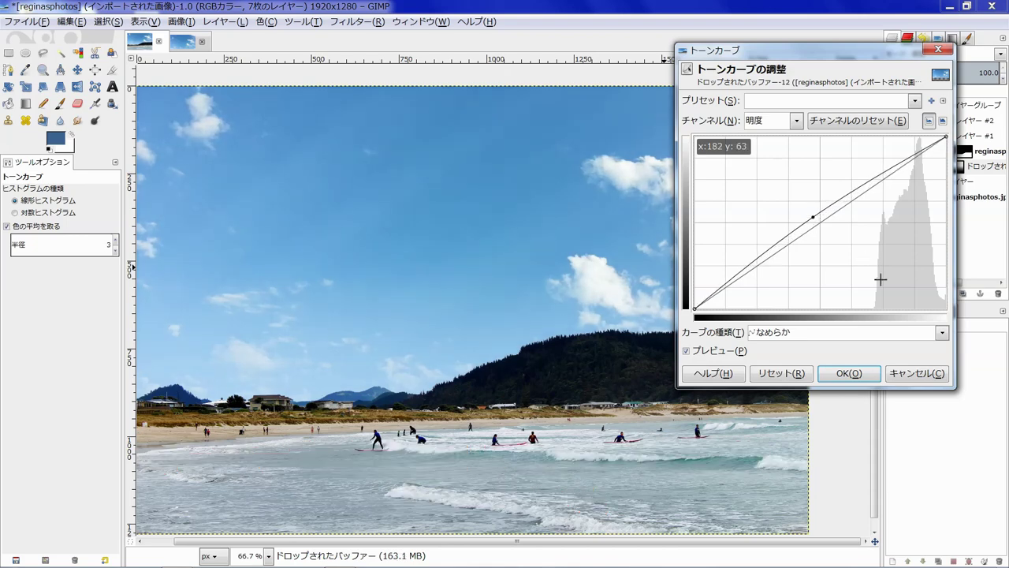
{"action": "left_click", "coordinate": [915, 373]}
Step: Try hue -13 and lightness 34 on the sky layer, then discard it
{"action": "left_click", "coordinate": [266, 21]}
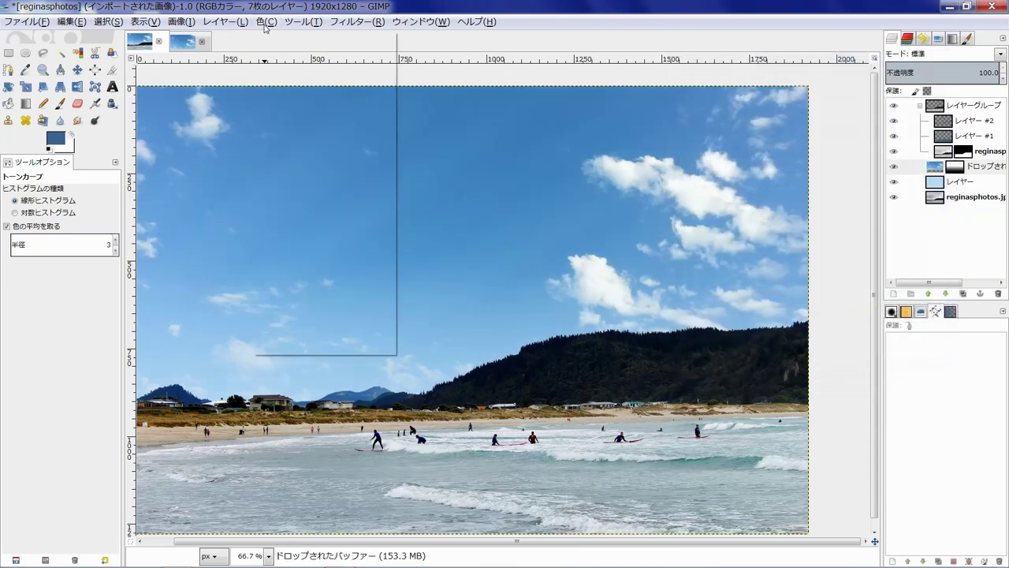
{"action": "left_click", "coordinate": [303, 52]}
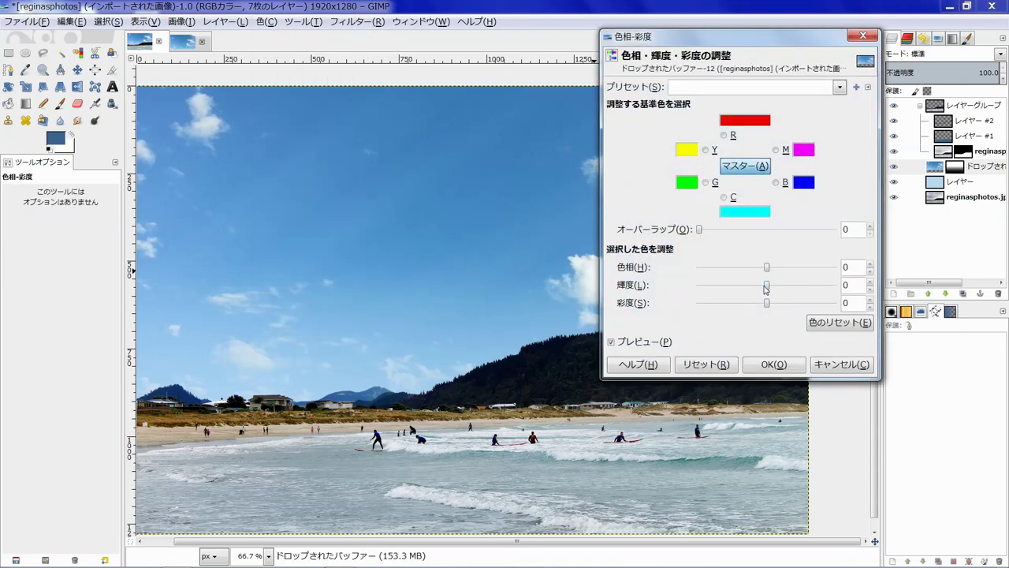
{"action": "mouse_move", "coordinate": [765, 285]}
{"action": "left_mouse_down"}
{"action": "mouse_move", "coordinate": [711, 287]}
{"action": "mouse_move", "coordinate": [818, 288]}
{"action": "left_mouse_up"}
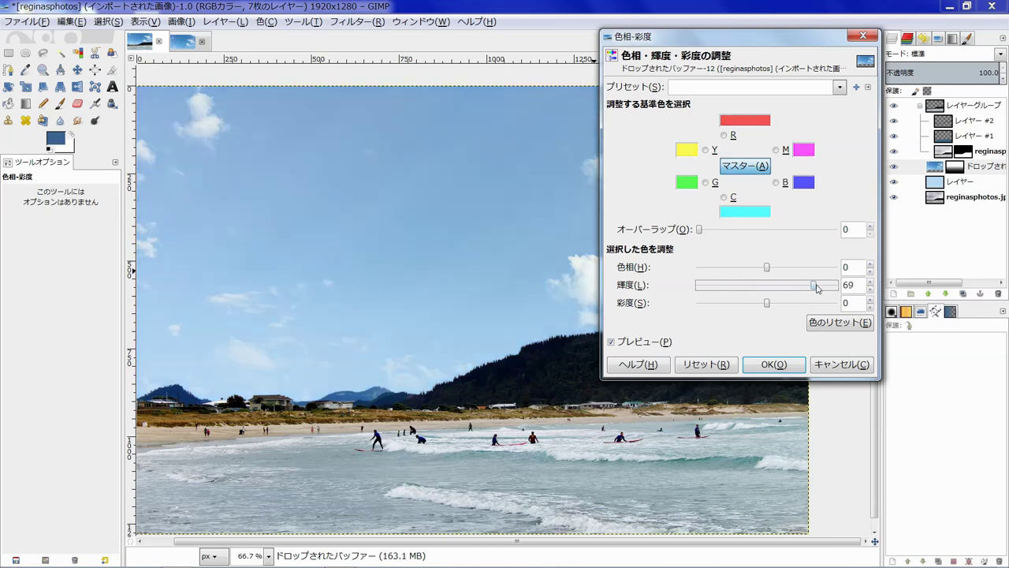
{"action": "left_click_drag", "start_coordinate": [816, 289], "coordinate": [767, 271]}
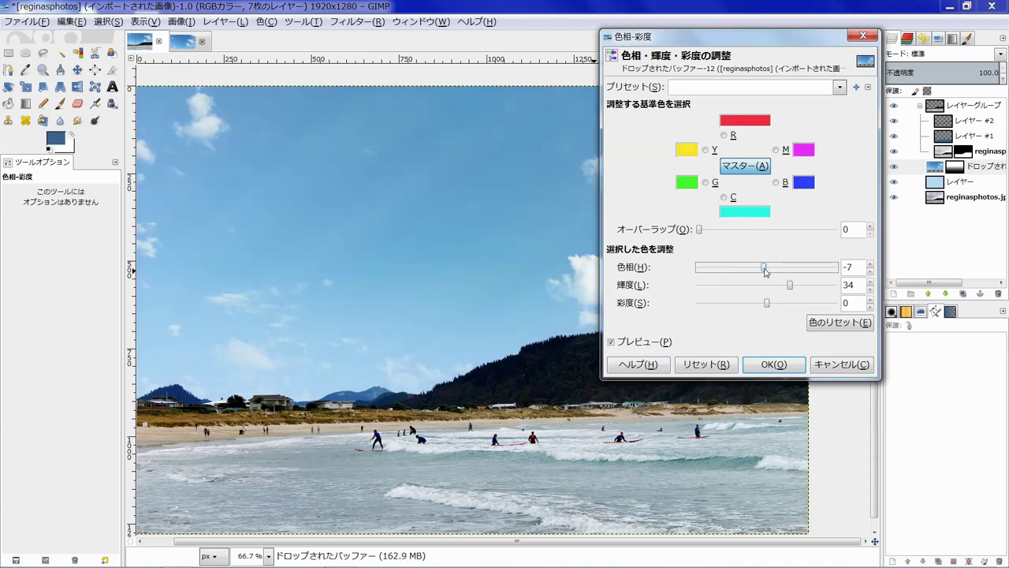
{"action": "left_click_drag", "start_coordinate": [765, 272], "coordinate": [765, 278]}
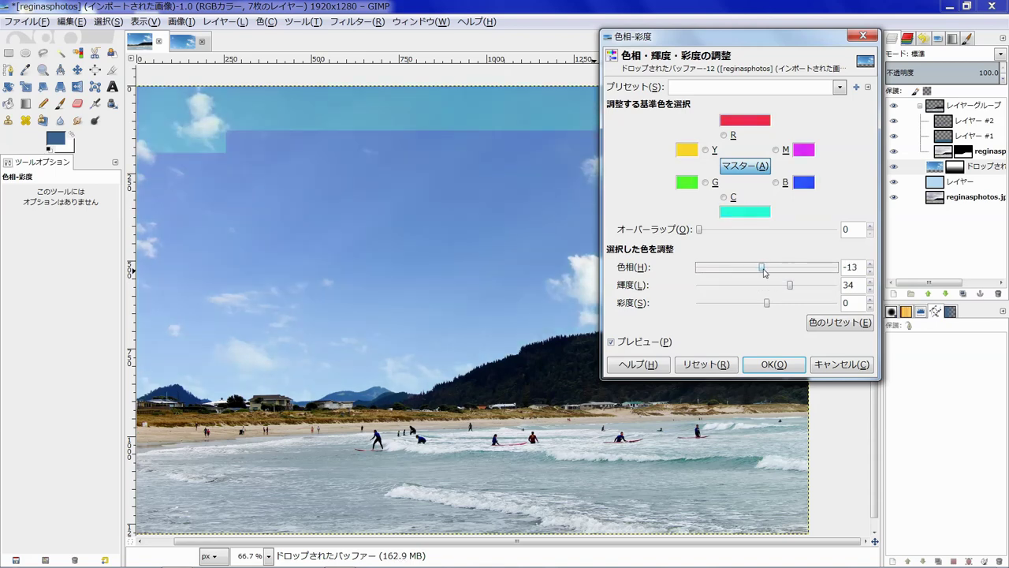
{"action": "left_click", "coordinate": [841, 364]}
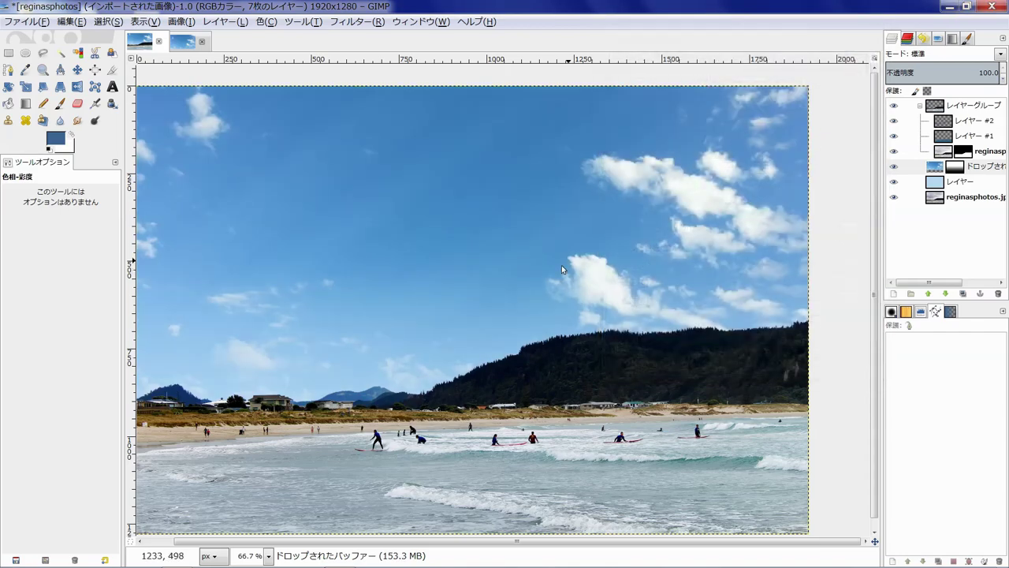
Step: Raise the sky layer's tone curve midpoint to brighten it
{"action": "left_click", "coordinate": [262, 24]}
{"action": "left_click", "coordinate": [304, 126]}
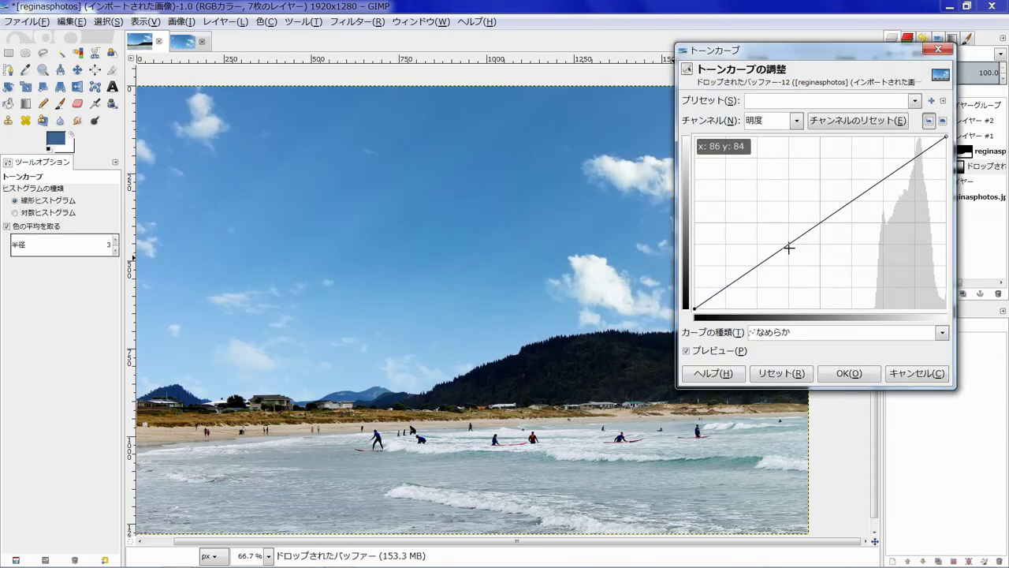
{"action": "left_click_drag", "start_coordinate": [821, 225], "coordinate": [820, 220]}
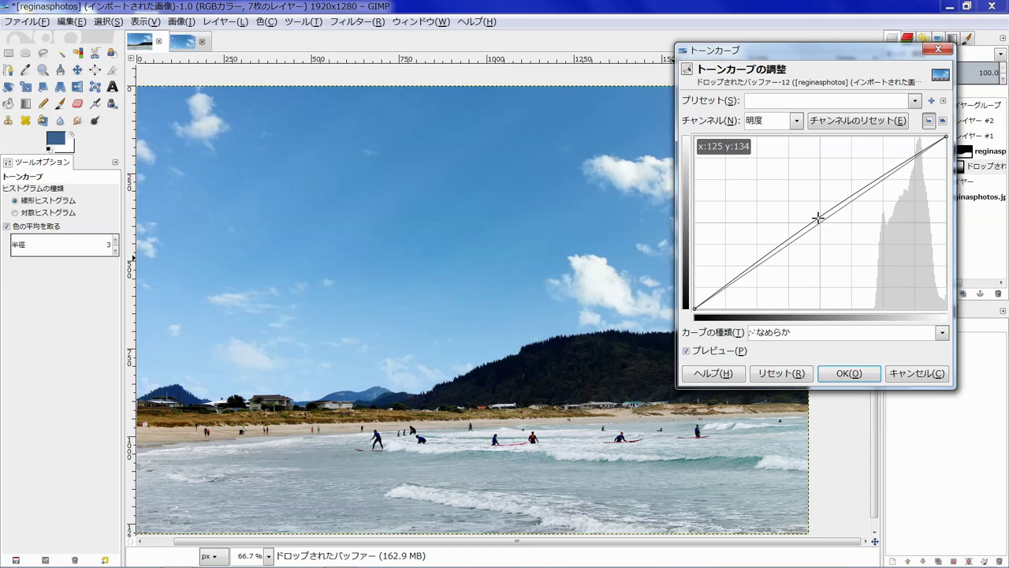
{"action": "left_click_drag", "start_coordinate": [819, 218], "coordinate": [814, 217]}
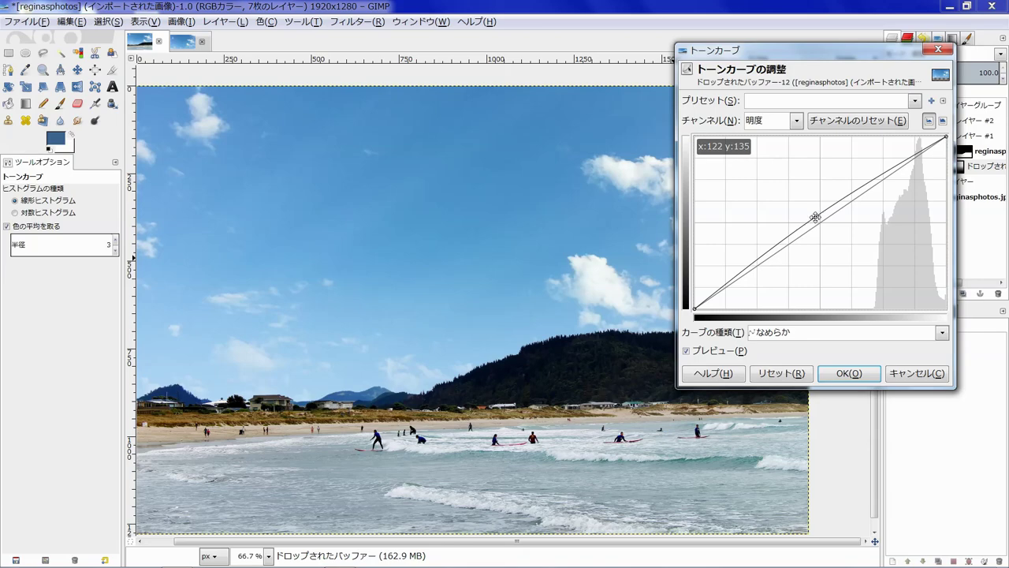
{"action": "left_click", "coordinate": [857, 371]}
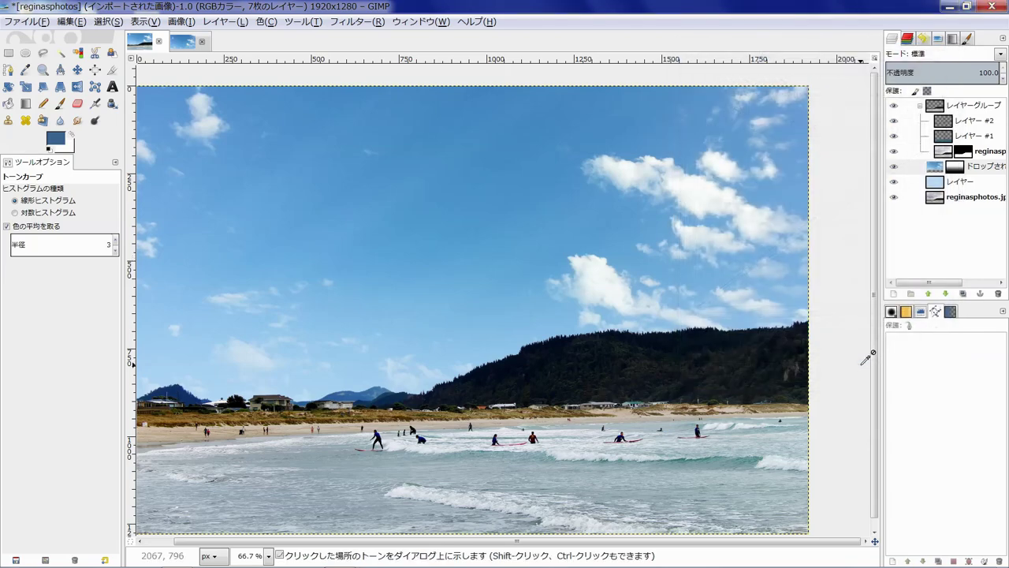
Step: Zoom out and merge the layer group into a single layer
{"action": "key", "text": "minus"}
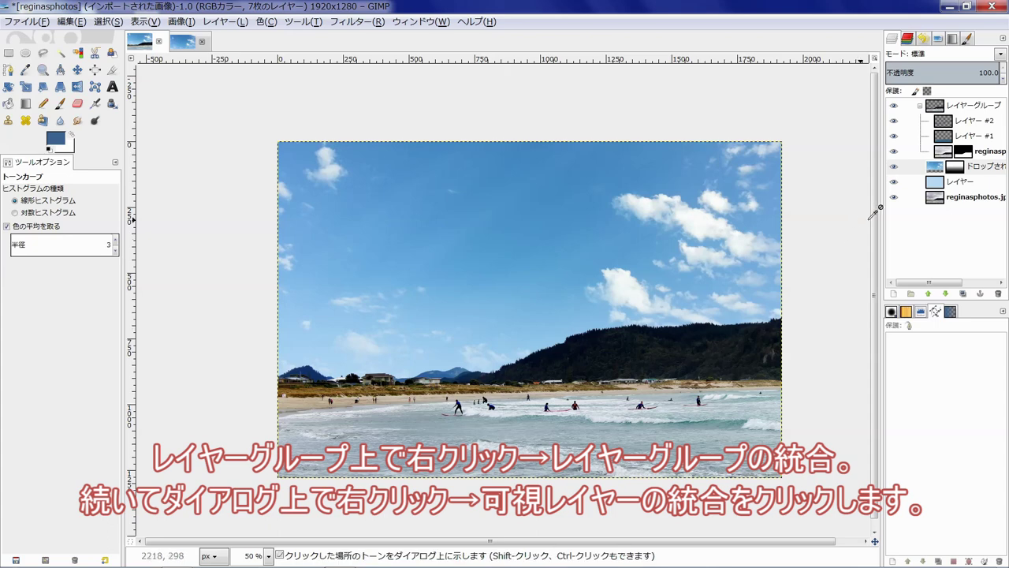
{"action": "right_click", "coordinate": [931, 108]}
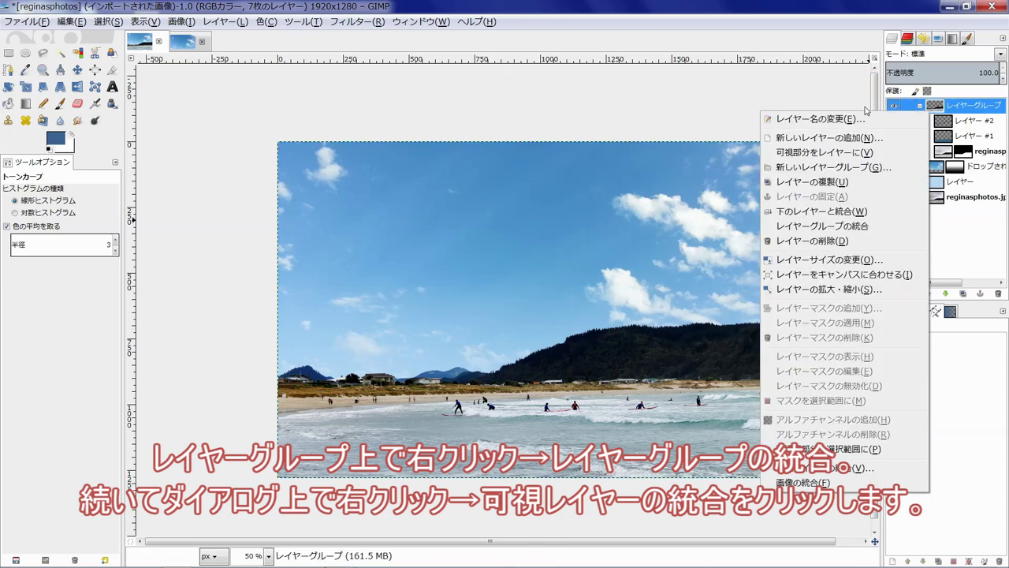
{"action": "left_click", "coordinate": [864, 226]}
Step: Merge all visible layers into one layer above the original photo
{"action": "right_click", "coordinate": [914, 182]}
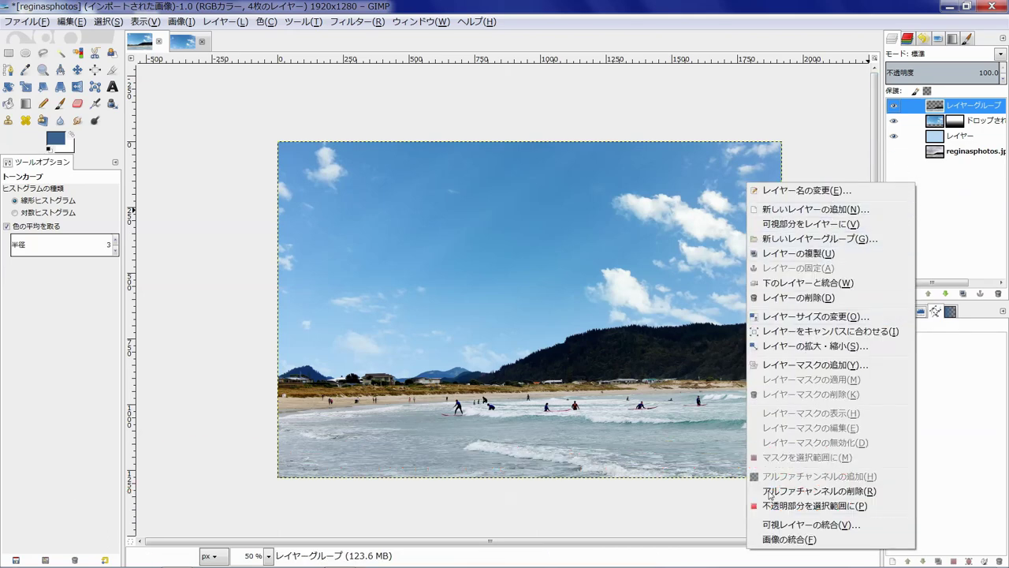
{"action": "left_click", "coordinate": [777, 525]}
{"action": "left_click_drag", "start_coordinate": [804, 381], "coordinate": [793, 91]}
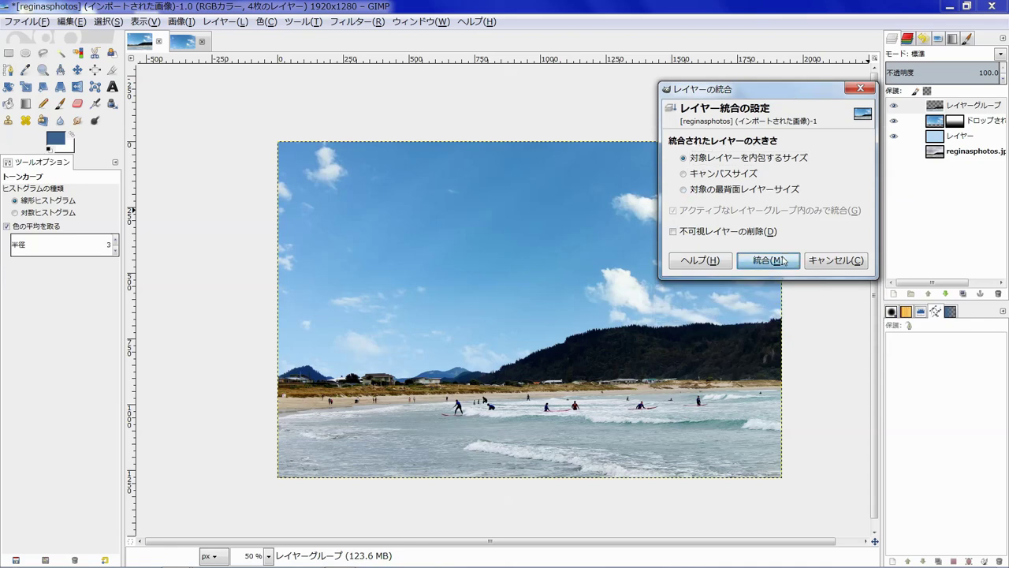
{"action": "left_click", "coordinate": [785, 259]}
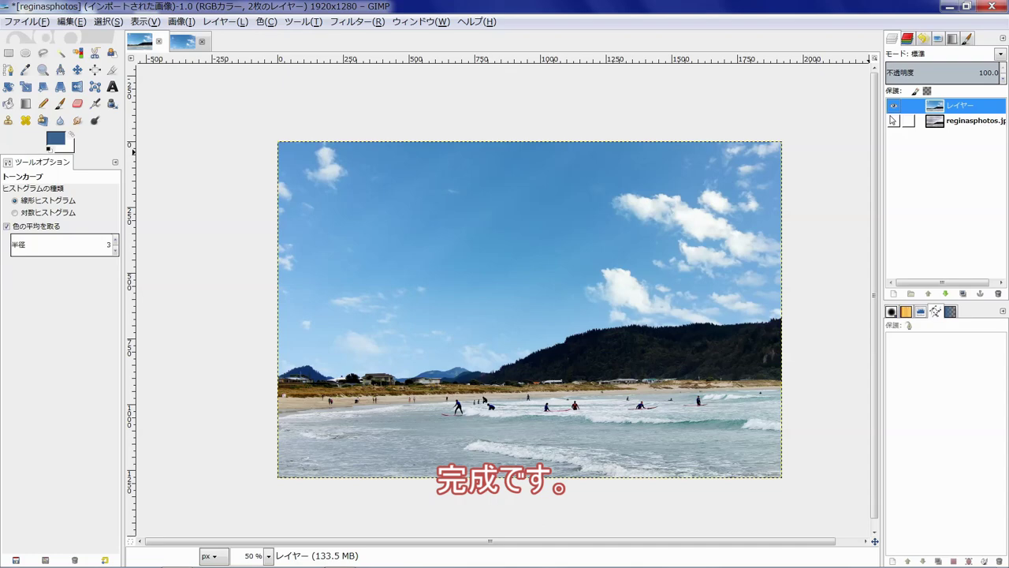
Step: Fit the image in the window and make the bottom reginasphotos layer visible again
{"action": "key", "text": "shift+ctrl+j"}
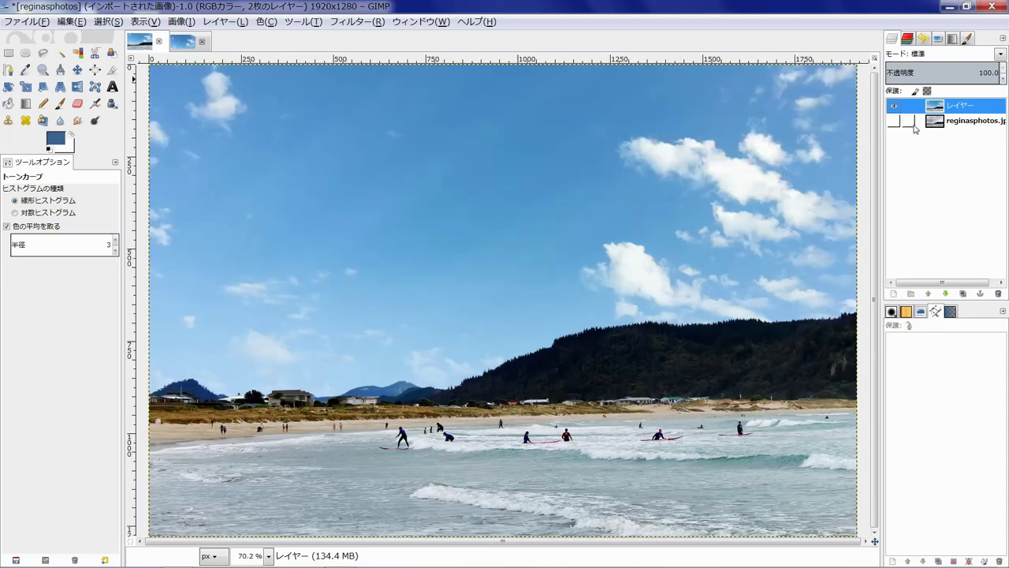
{"action": "left_click", "coordinate": [893, 120]}
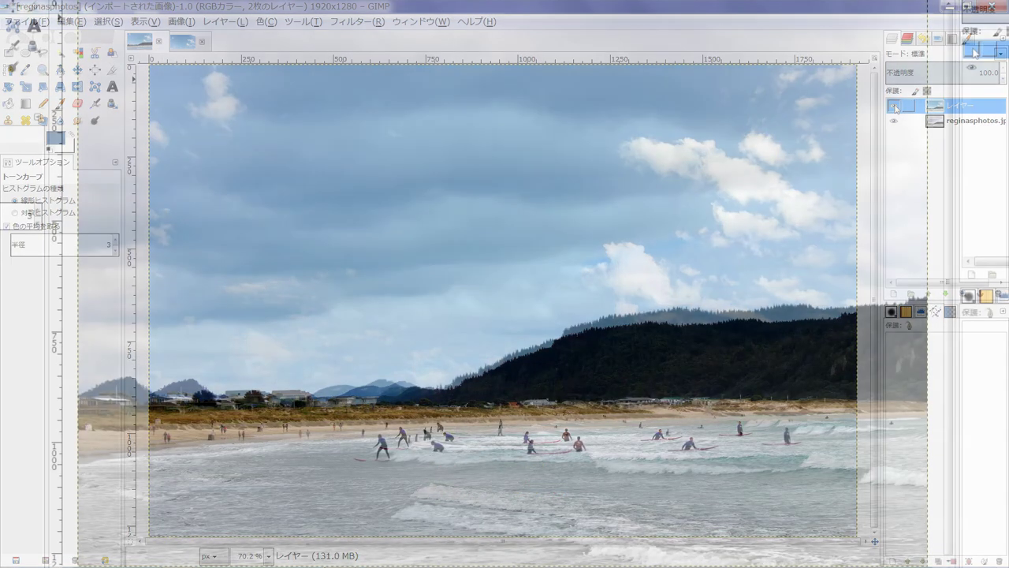